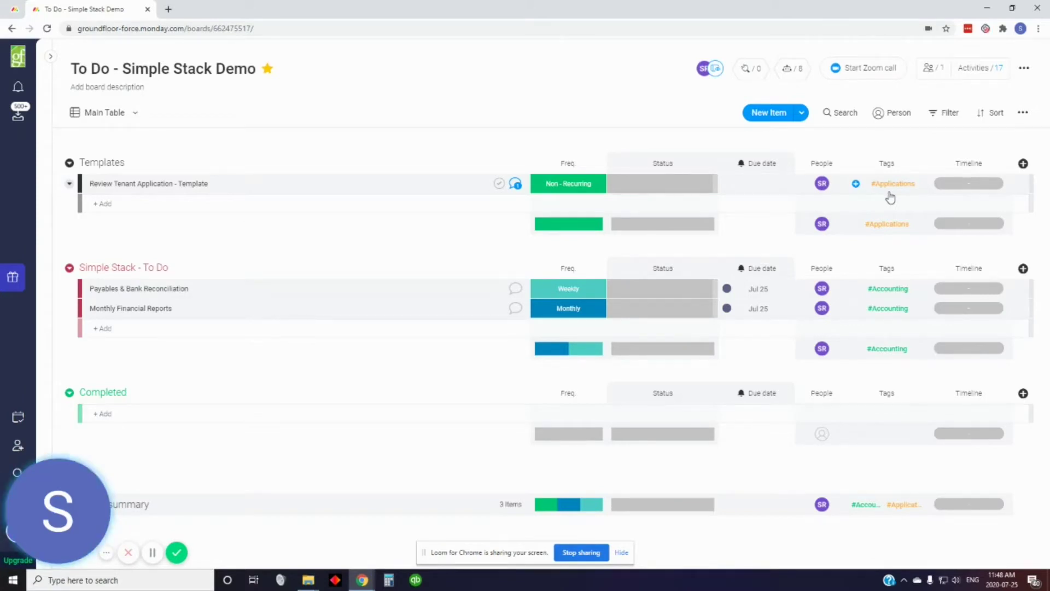
Filter the board to show only items tagged #Accounting
{"action": "left_click", "coordinate": [949, 116]}
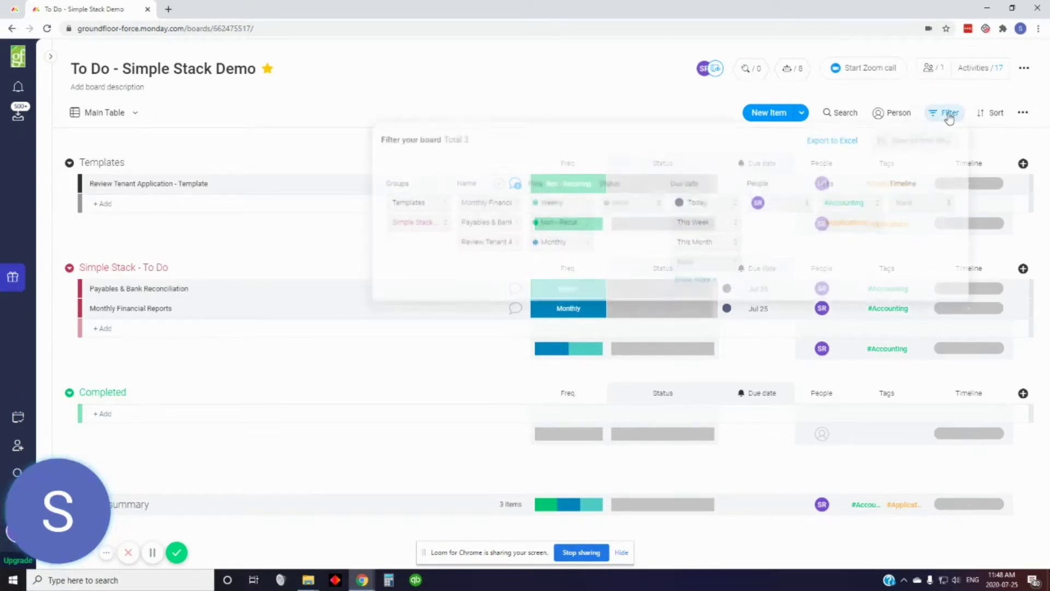
{"action": "left_click", "coordinate": [847, 210]}
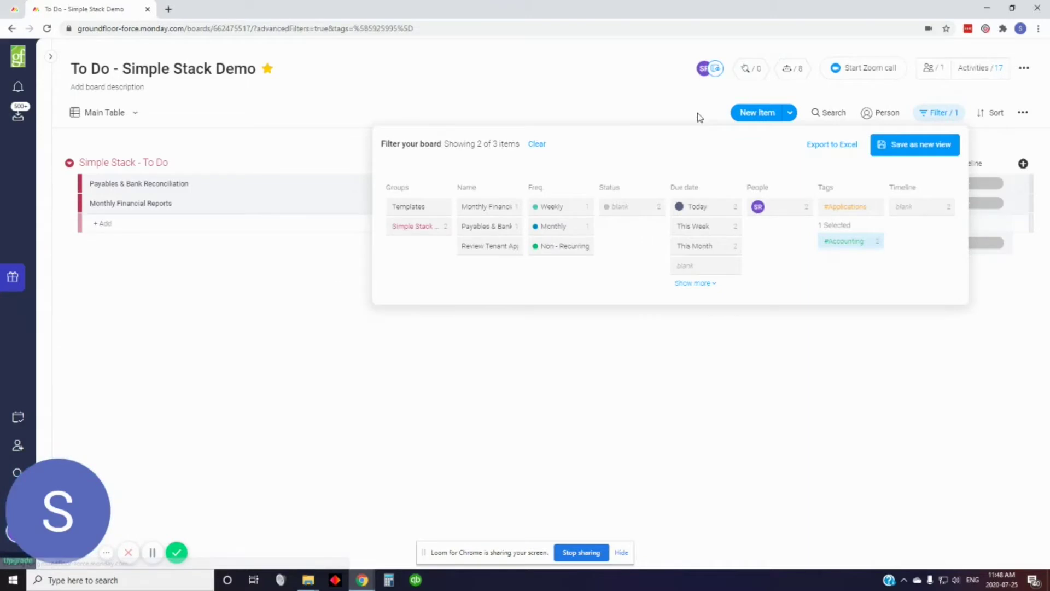
{"action": "left_click", "coordinate": [603, 86]}
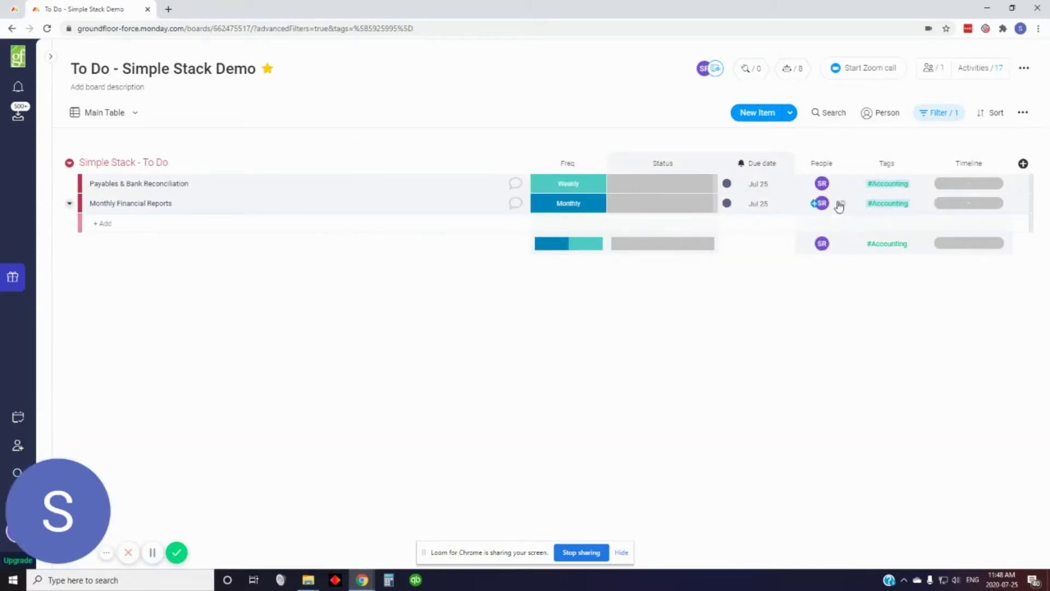
Clear the #Accounting tag filter from the board
{"action": "left_click", "coordinate": [945, 118]}
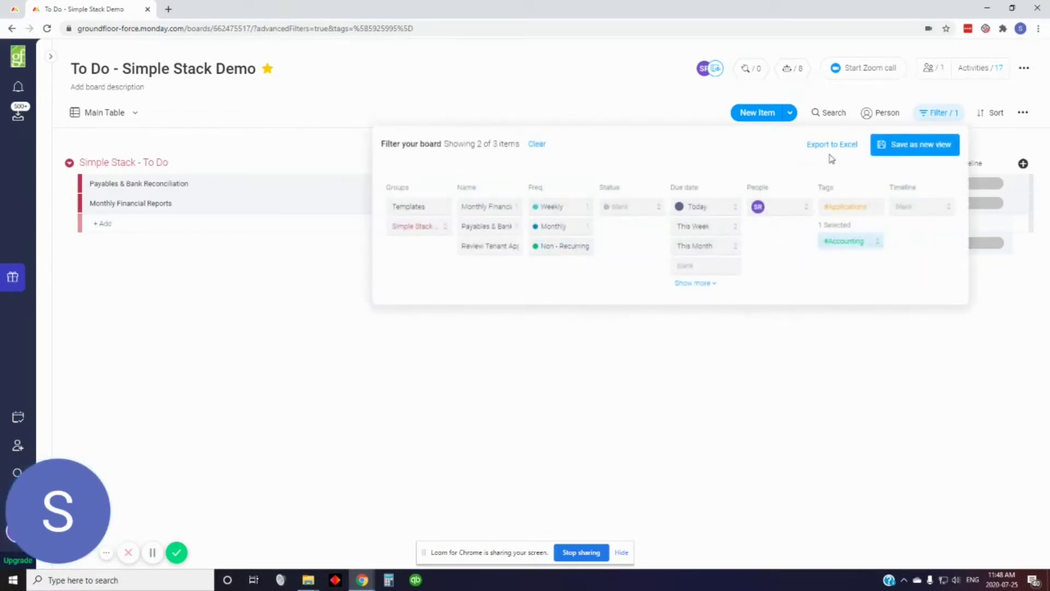
{"action": "left_click", "coordinate": [537, 144]}
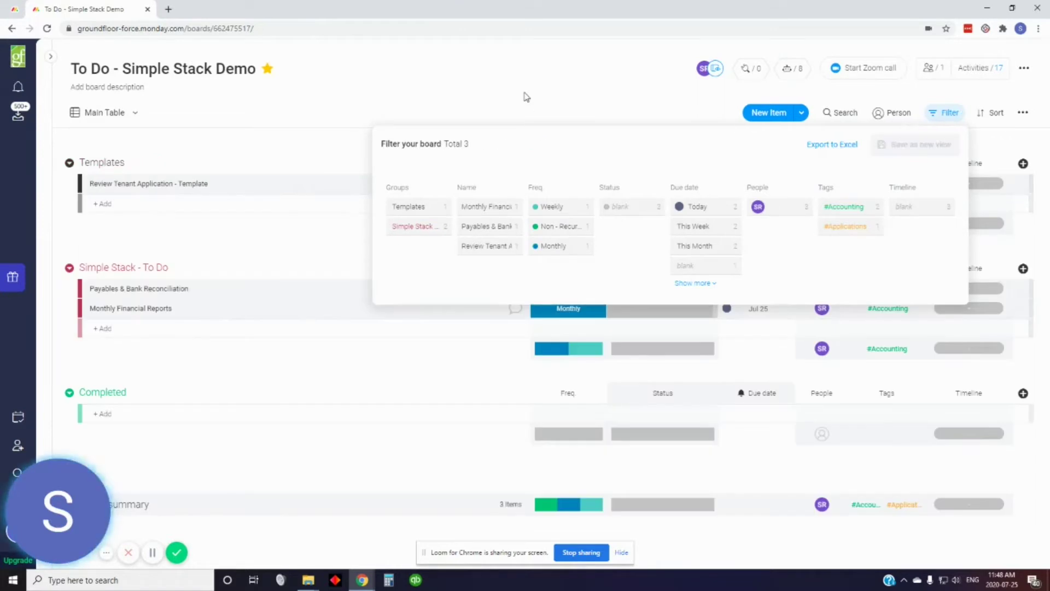
{"action": "left_click", "coordinate": [525, 96]}
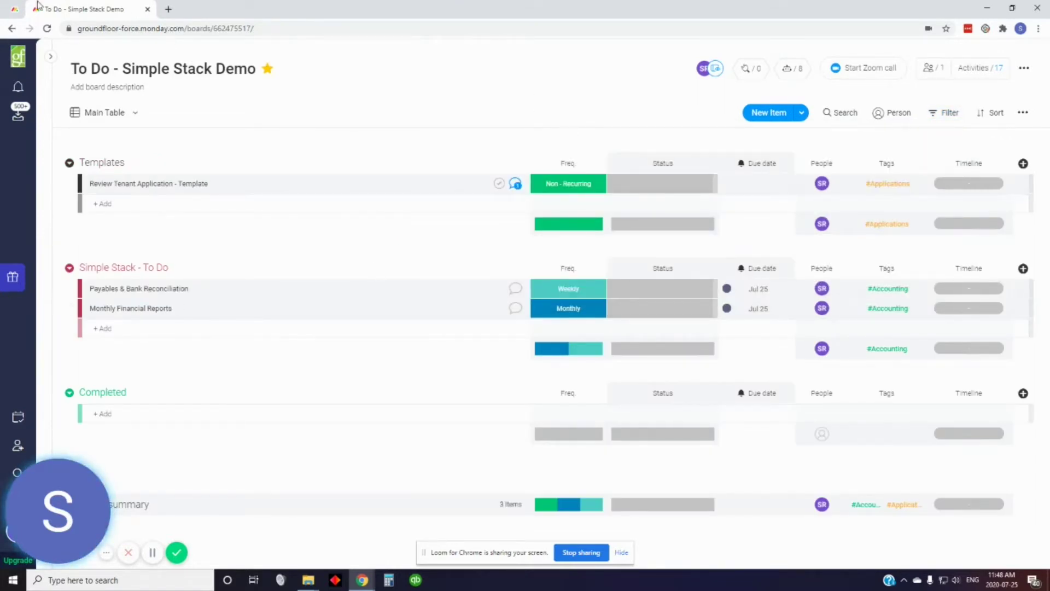
Switch to the To Do - June 2020 board, collapse its favorites list and look through the task groups
{"action": "left_click", "coordinate": [14, 8]}
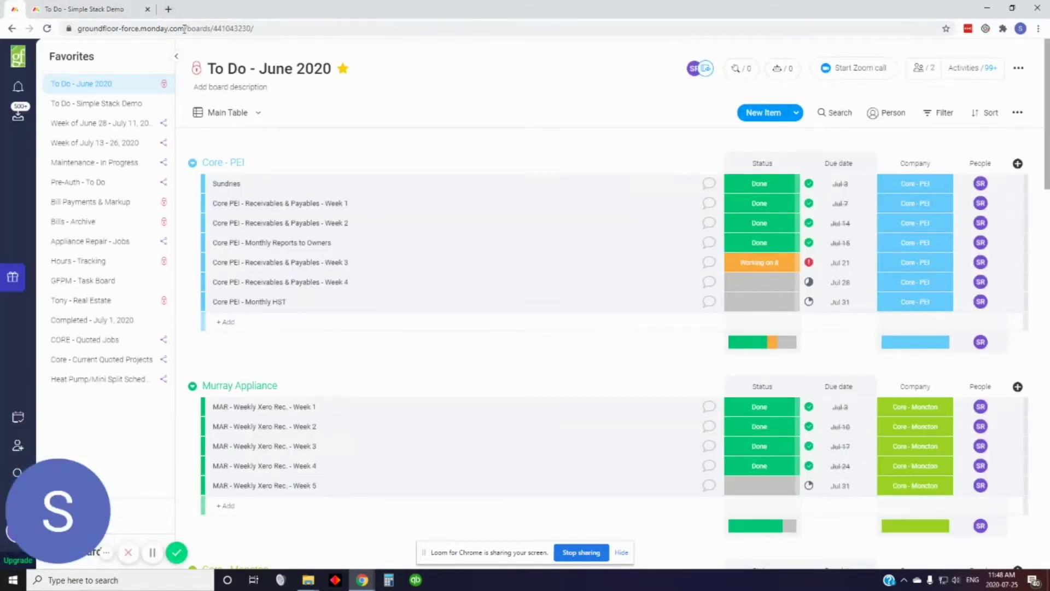
{"action": "left_click", "coordinate": [176, 56]}
{"action": "left_click_drag", "start_coordinate": [1046, 82], "coordinate": [1037, 427]}
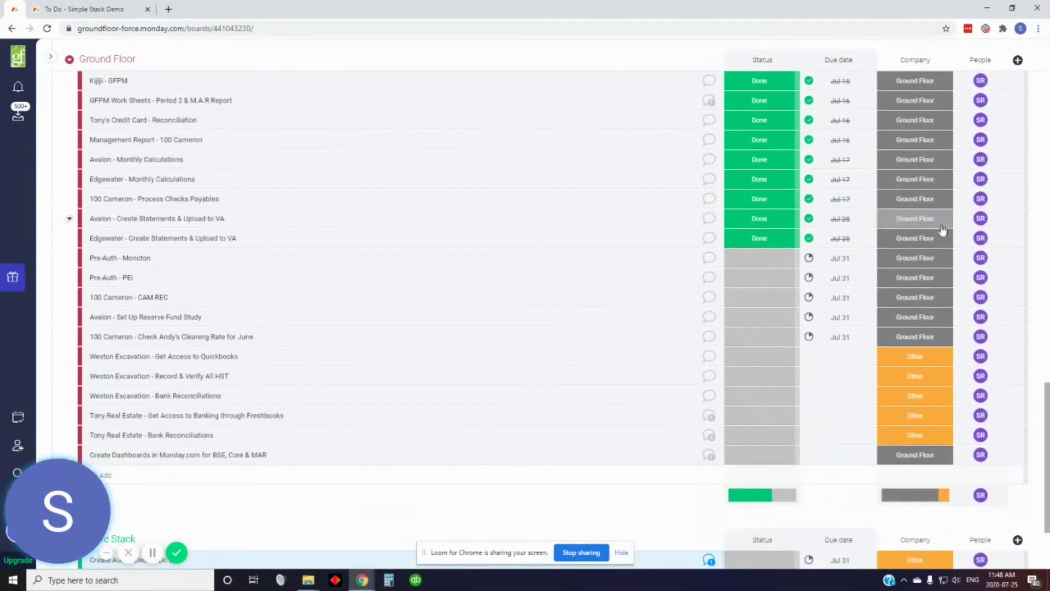
{"action": "left_click_drag", "start_coordinate": [1047, 417], "coordinate": [1011, 69]}
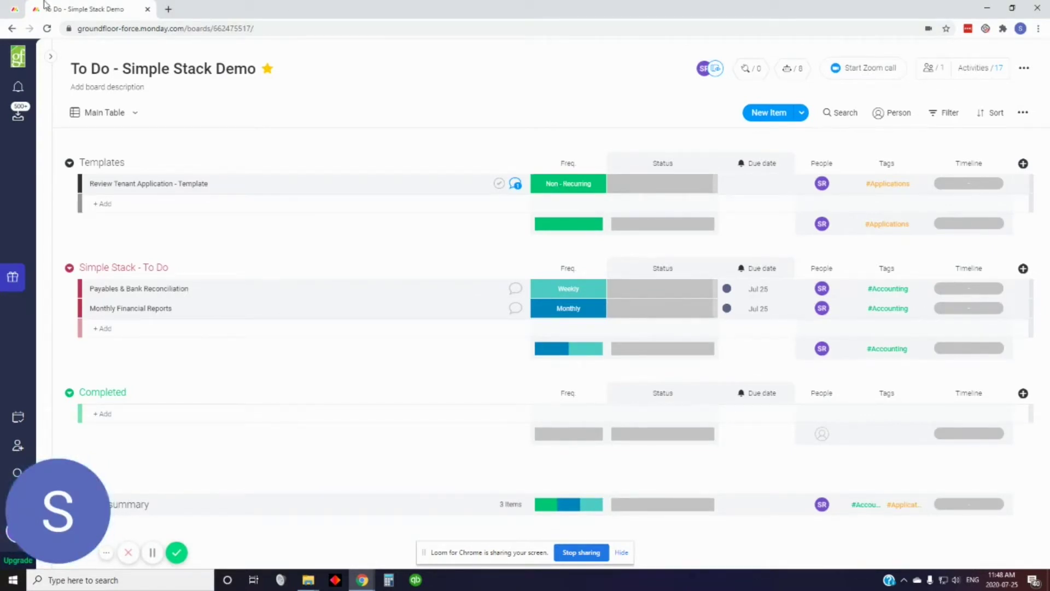
Return to the To Do - June 2020 board and view the company labels available for the Sundries item
{"action": "key", "text": "alt+Left"}
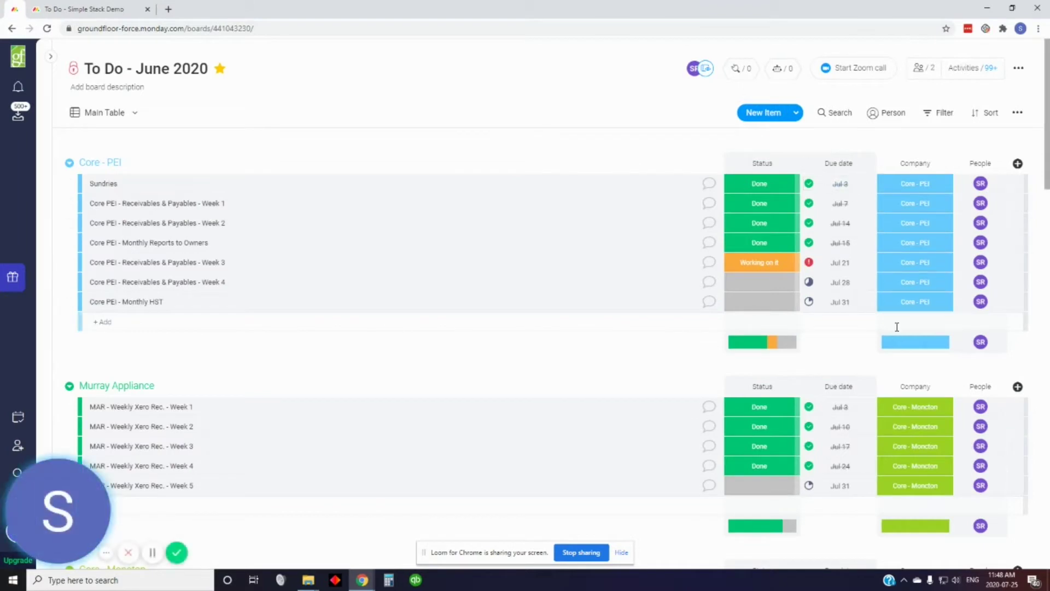
{"action": "left_click", "coordinate": [909, 183]}
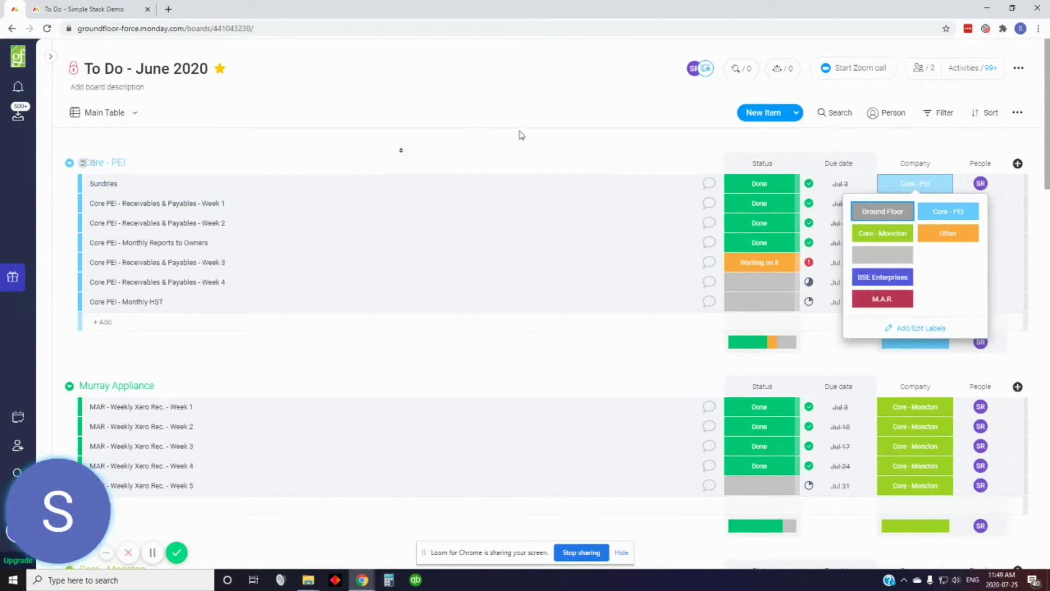
{"action": "left_click", "coordinate": [561, 72]}
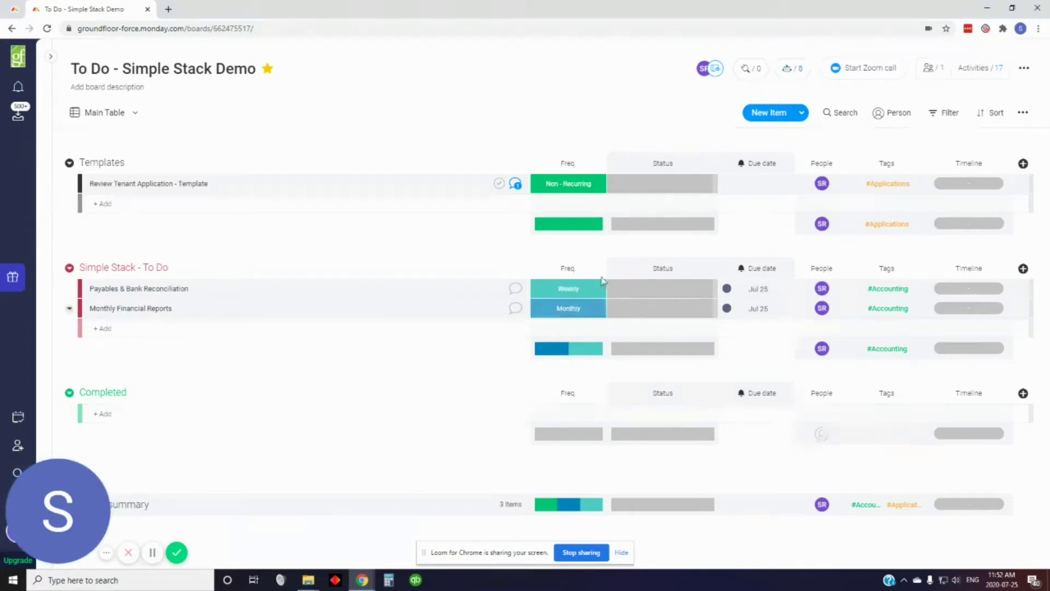
Review the active automations of the To Do - Simple Stack Demo board
{"action": "left_click", "coordinate": [789, 68]}
{"action": "scroll", "coordinate": [783, 282], "scroll_direction": "down", "scroll_amount": 2}
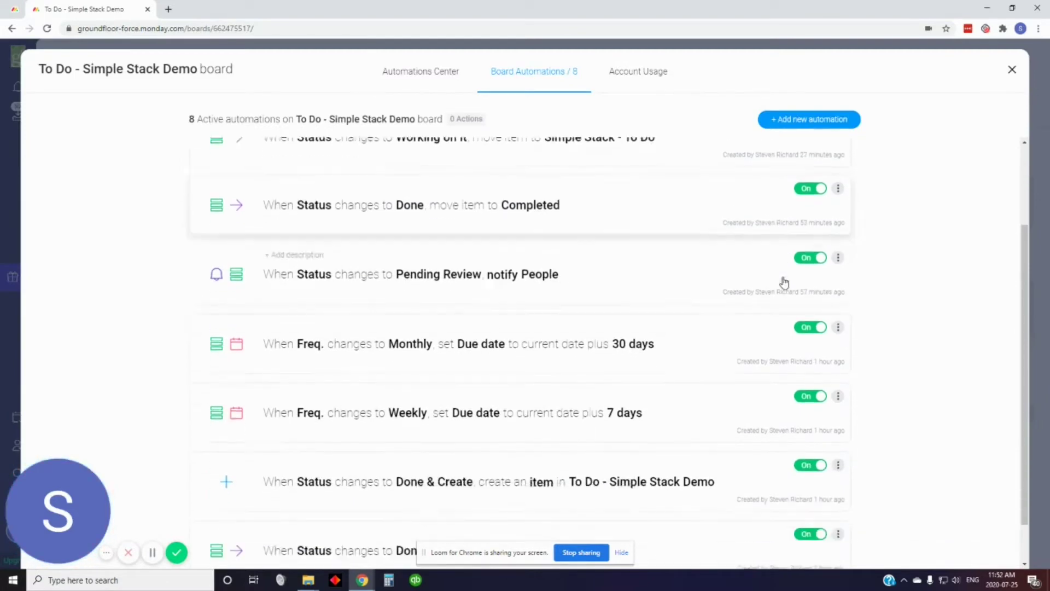
{"action": "scroll", "coordinate": [783, 283], "scroll_direction": "down", "scroll_amount": 1}
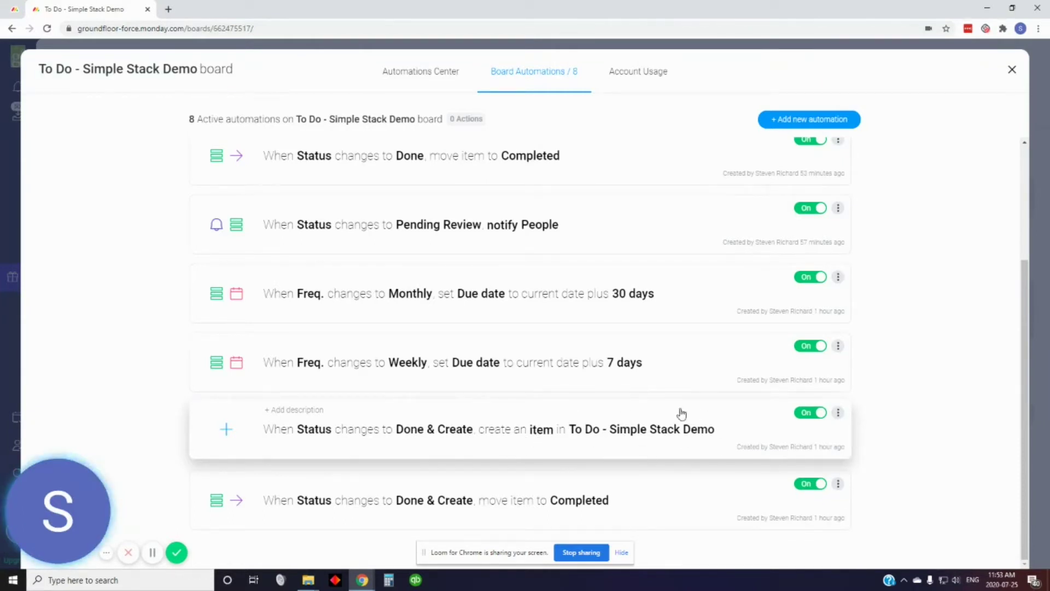
{"action": "left_click", "coordinate": [1010, 72]}
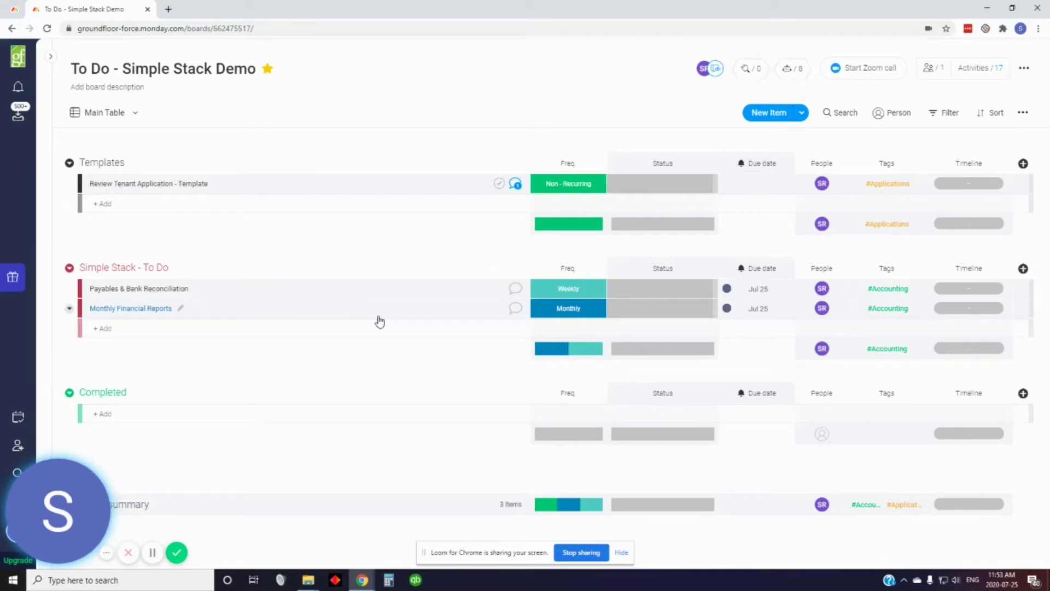
Set the status of Monthly Financial Reports and Payables & Bank Reconciliation in the Simple Stack - To Do group to Done & Create
{"action": "left_click", "coordinate": [699, 316]}
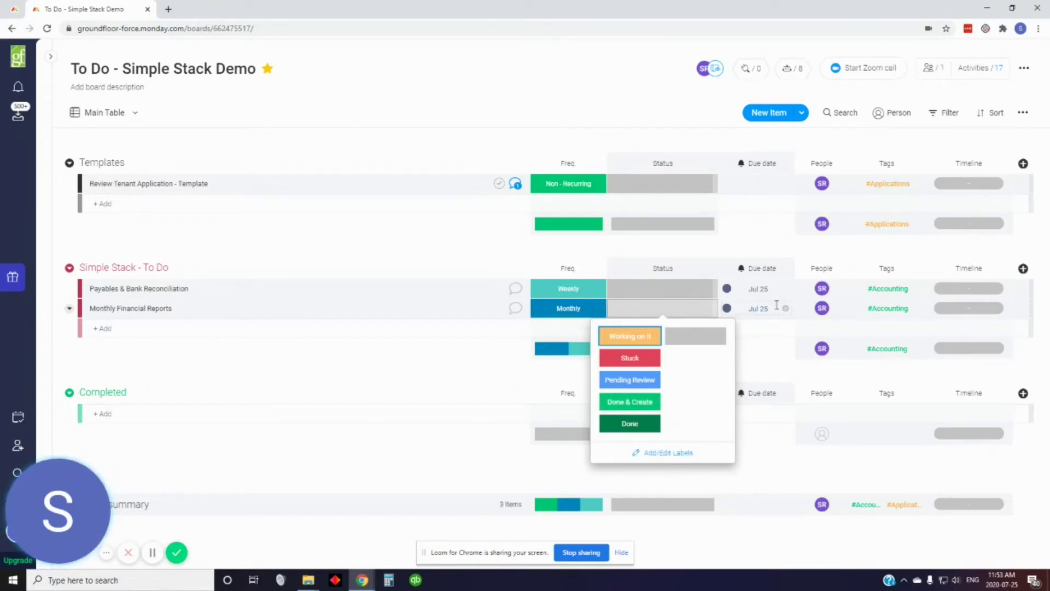
{"action": "left_click", "coordinate": [630, 406]}
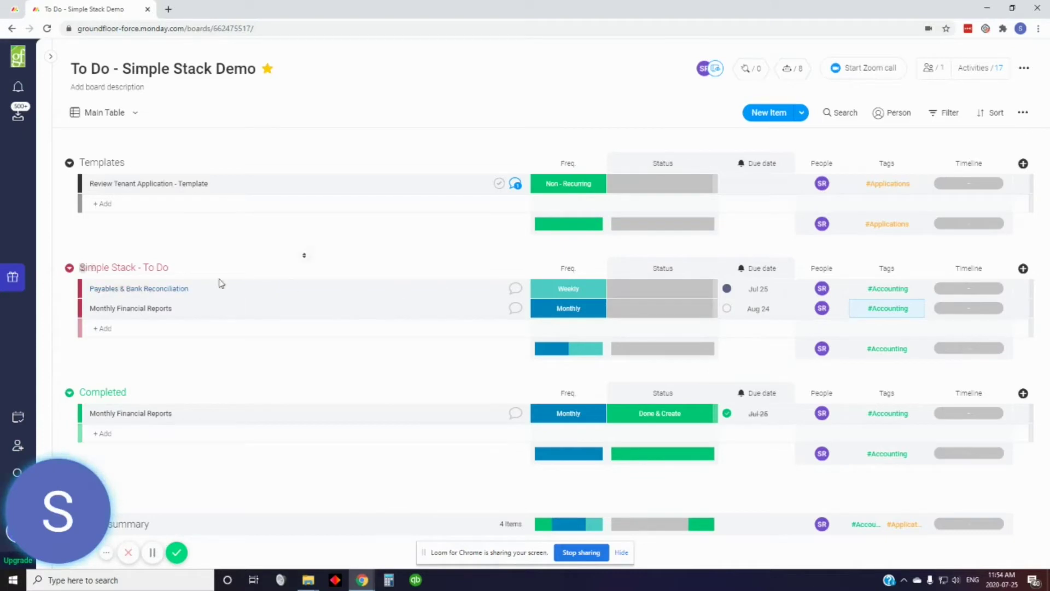
{"action": "left_click", "coordinate": [663, 290]}
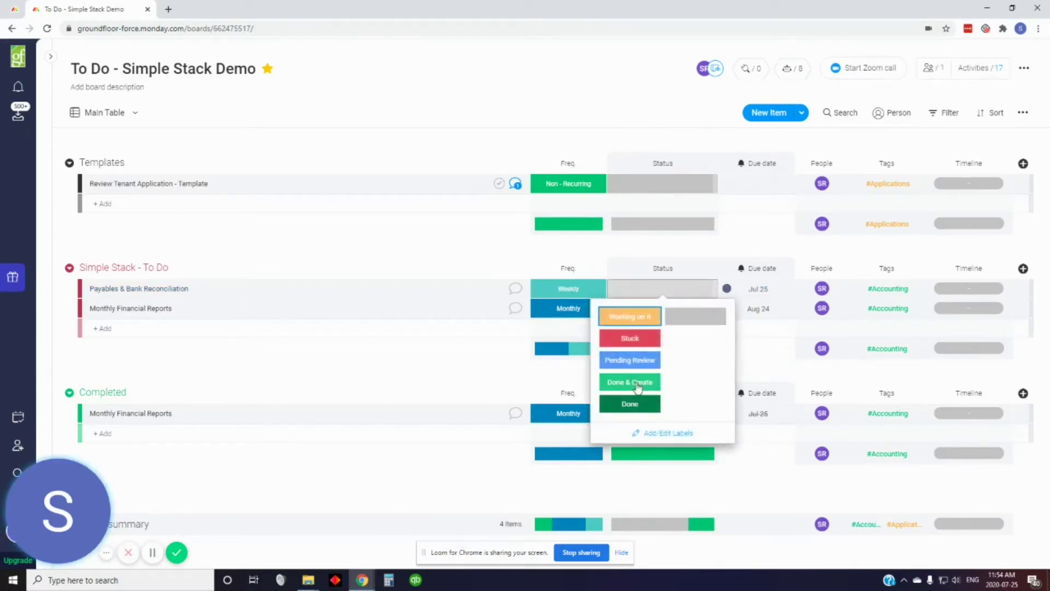
{"action": "left_click", "coordinate": [637, 384]}
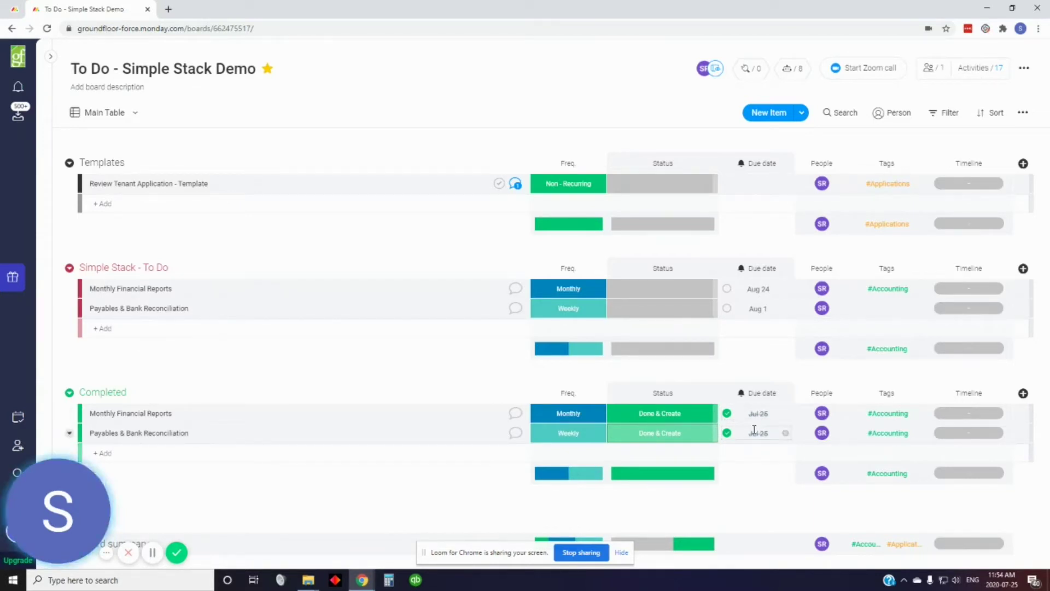
Post the update "Bank Reconciled, no checks outstanding." on the completed Payables & Bank Reconciliation item
{"action": "left_click", "coordinate": [516, 434]}
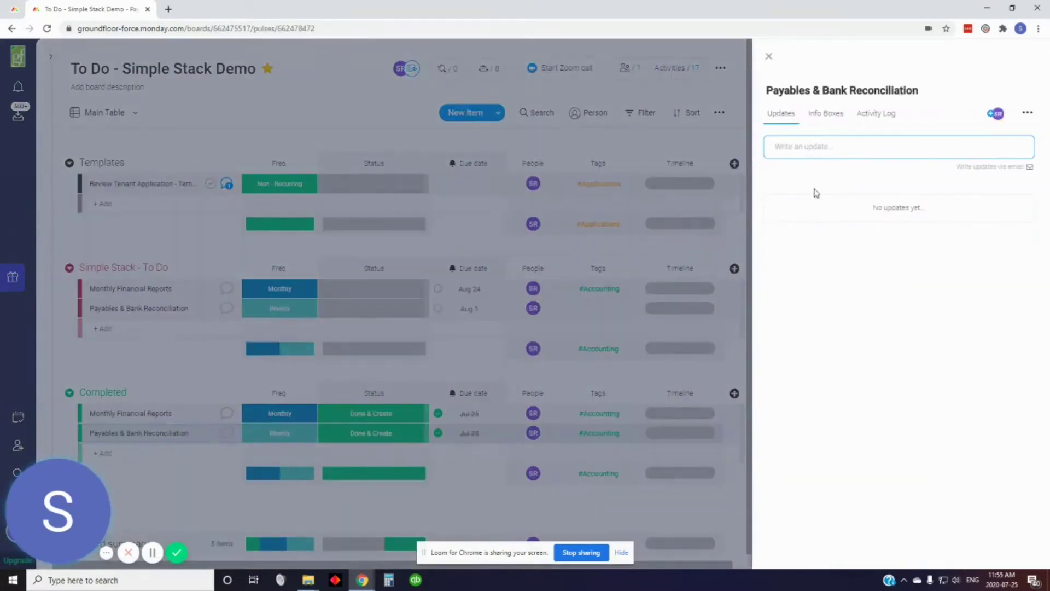
{"action": "left_click", "coordinate": [835, 154]}
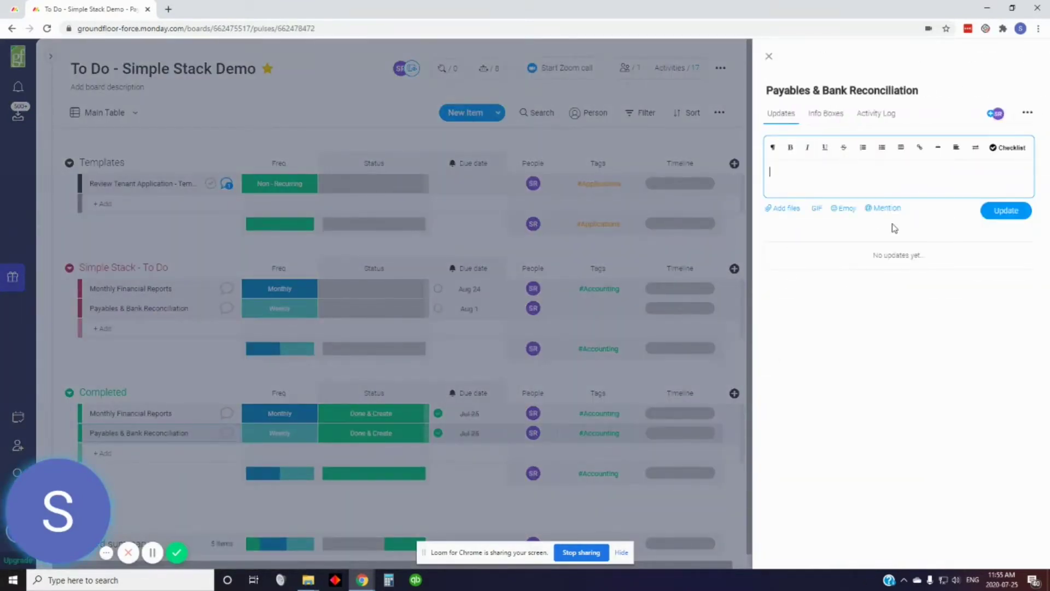
{"action": "type", "text": "BAn"}
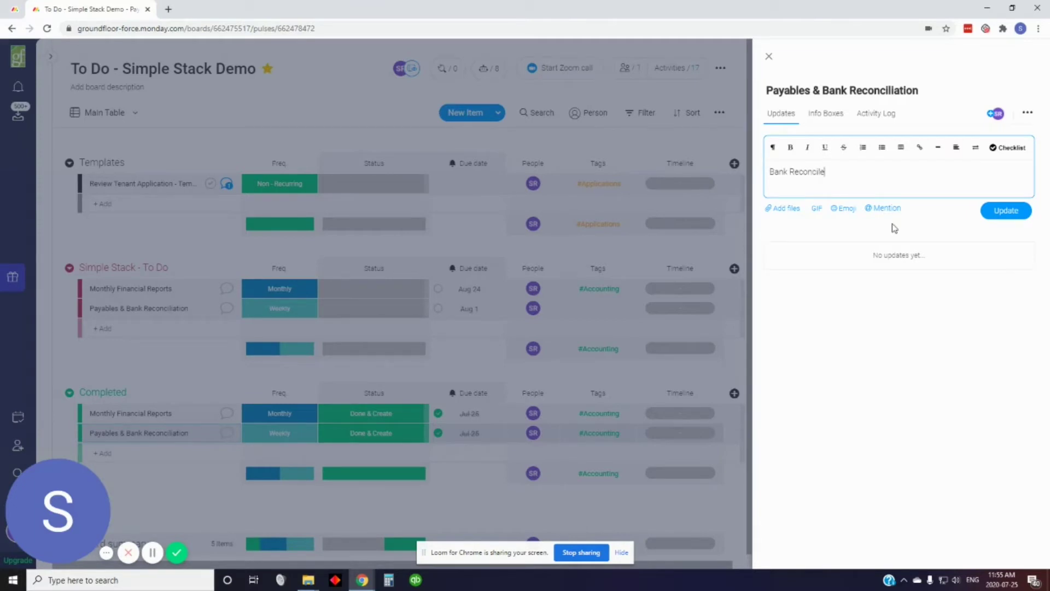
{"action": "type", "text": "utstanding"}
{"action": "left_click", "coordinate": [1006, 211]}
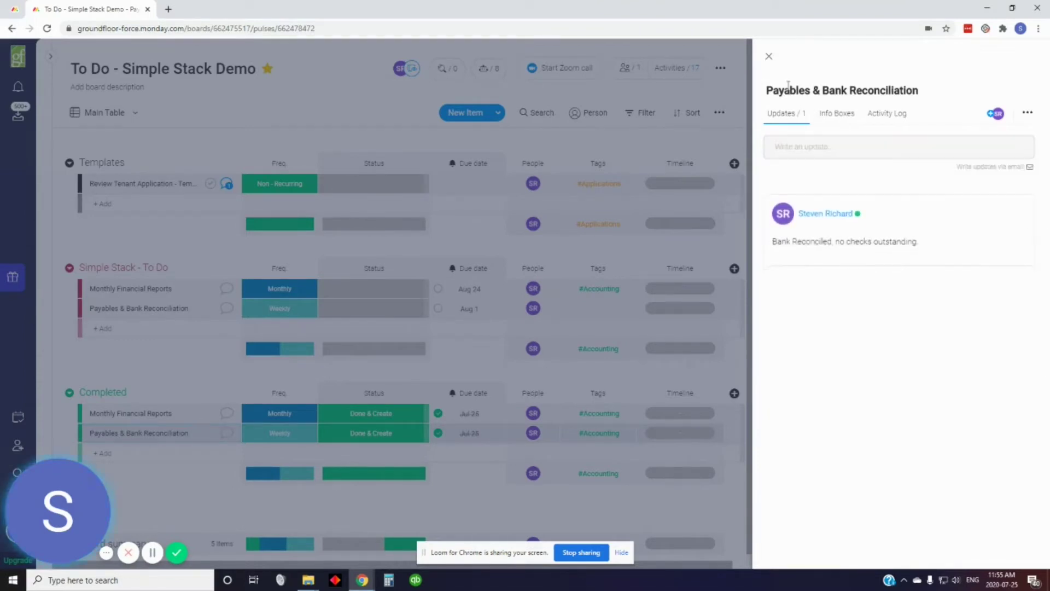
{"action": "left_click", "coordinate": [768, 56]}
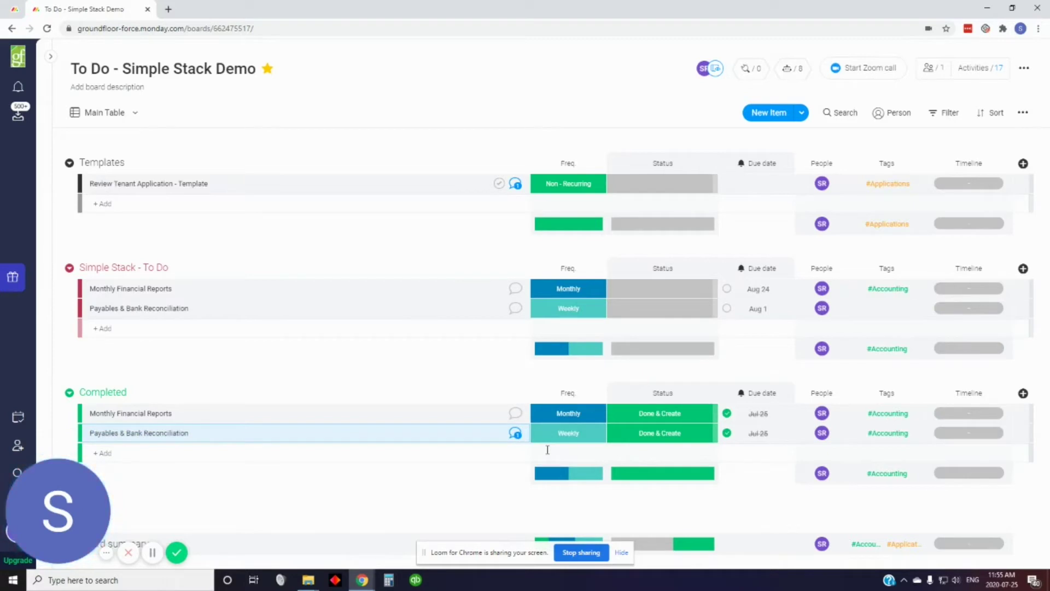
Set the status of Payables & Bank Reconciliation in the Simple Stack - To Do group to Done
{"action": "left_click", "coordinate": [639, 308]}
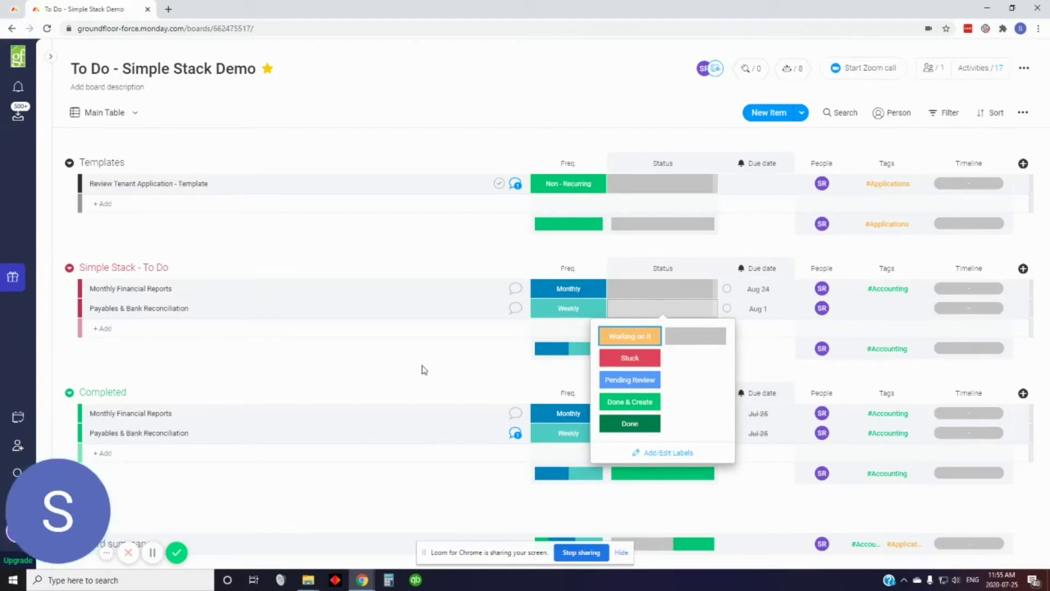
{"action": "left_click", "coordinate": [631, 428]}
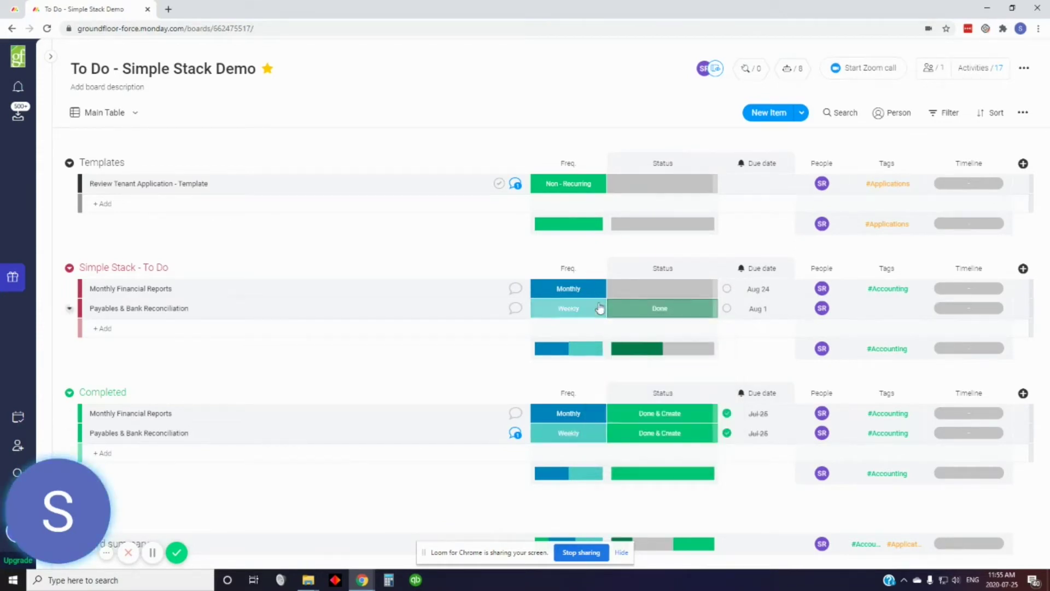
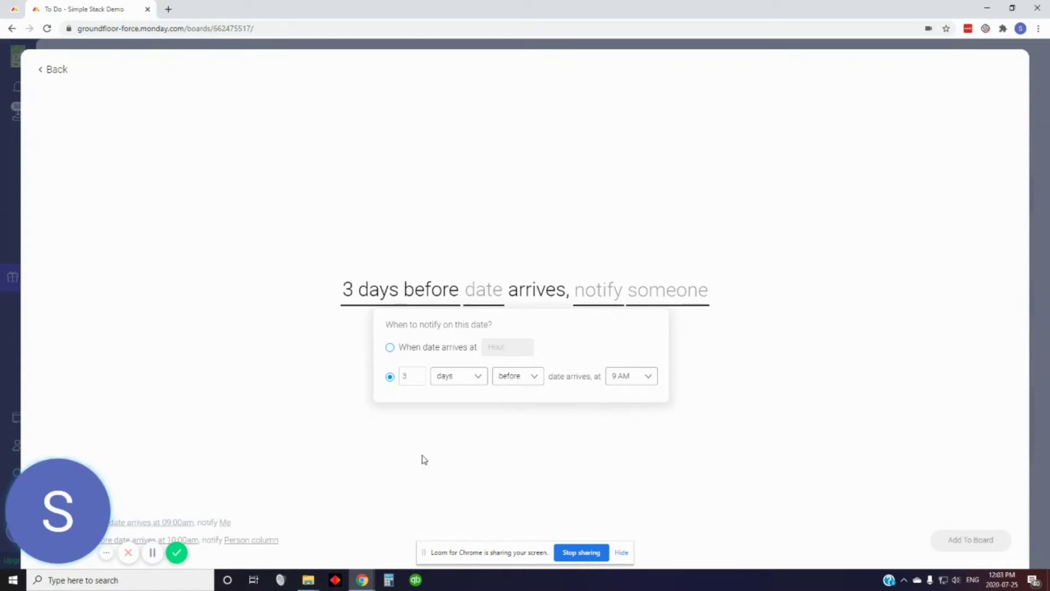
Set the automation's date to the Due date column and its notification recipient to the People column
{"action": "left_click", "coordinate": [479, 289]}
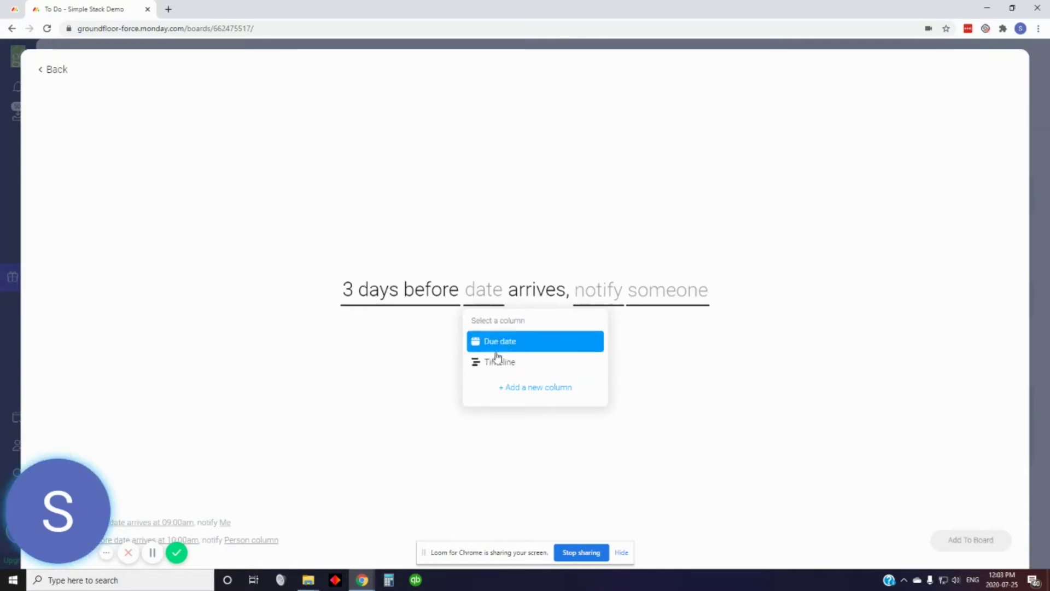
{"action": "left_click", "coordinate": [515, 343]}
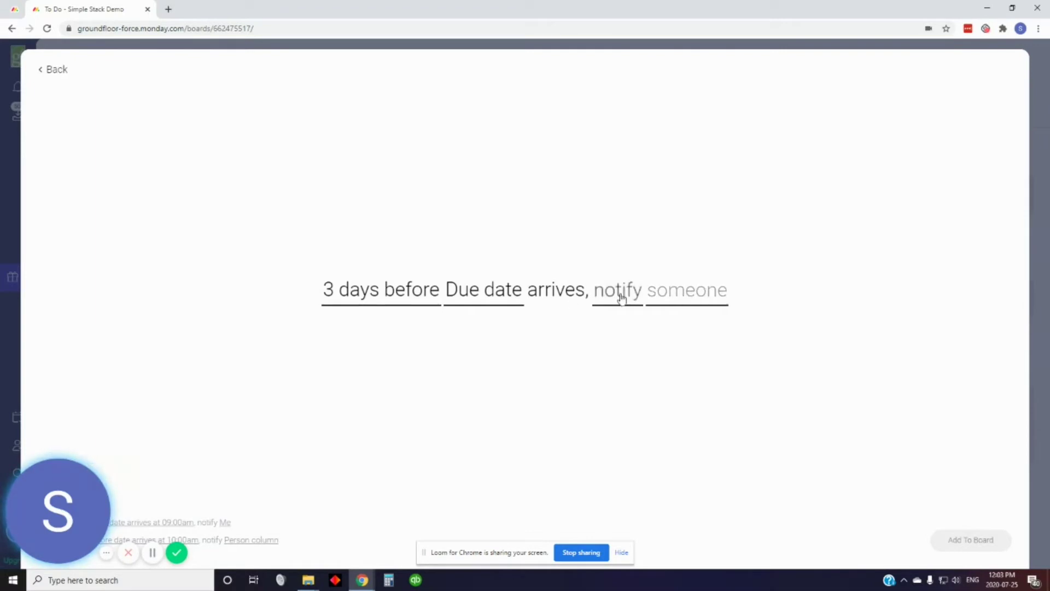
{"action": "left_click", "coordinate": [684, 298]}
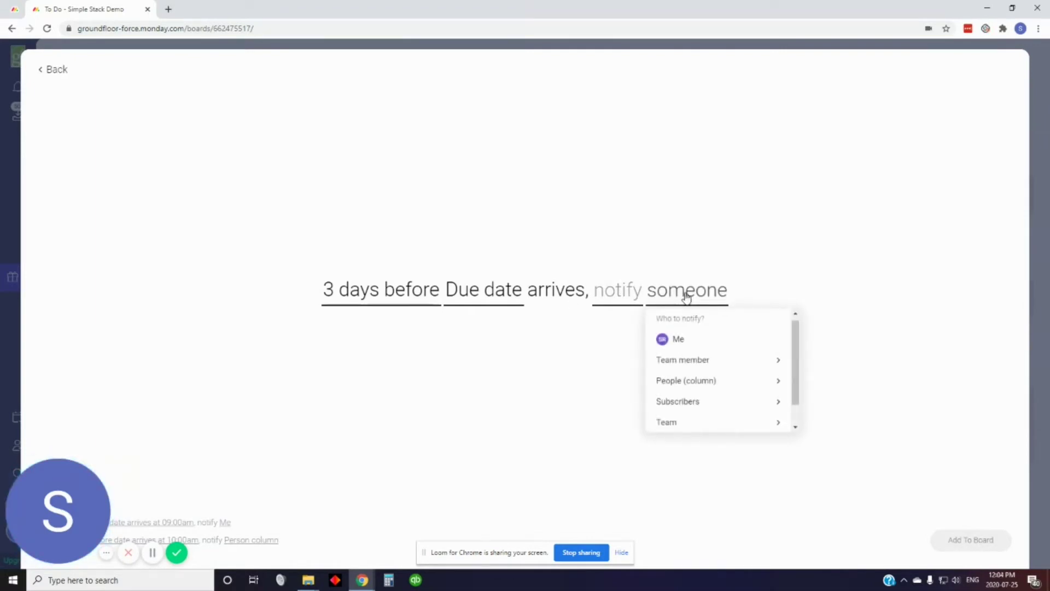
{"action": "left_click", "coordinate": [705, 384]}
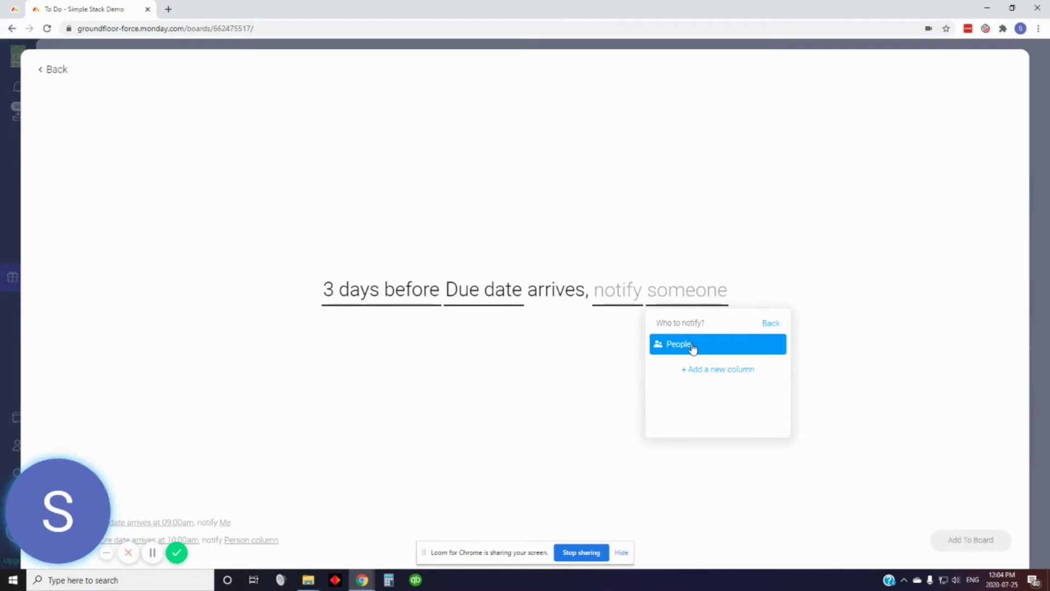
{"action": "left_click", "coordinate": [693, 349]}
Enter the notification message "A task is due in 3 days." and add the automation to the board
{"action": "left_click", "coordinate": [627, 289]}
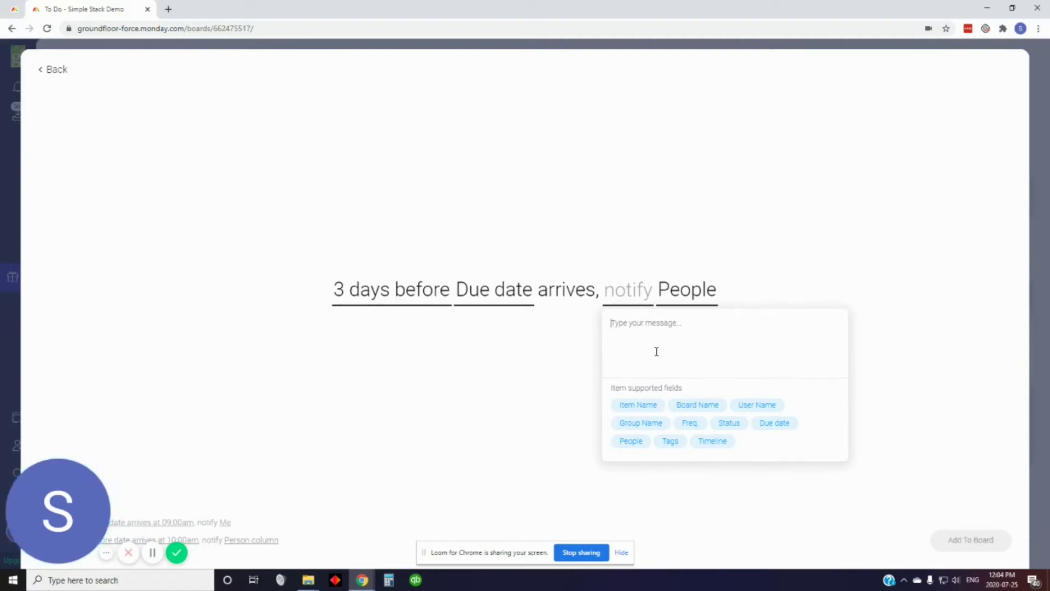
{"action": "type", "text": "A task "}
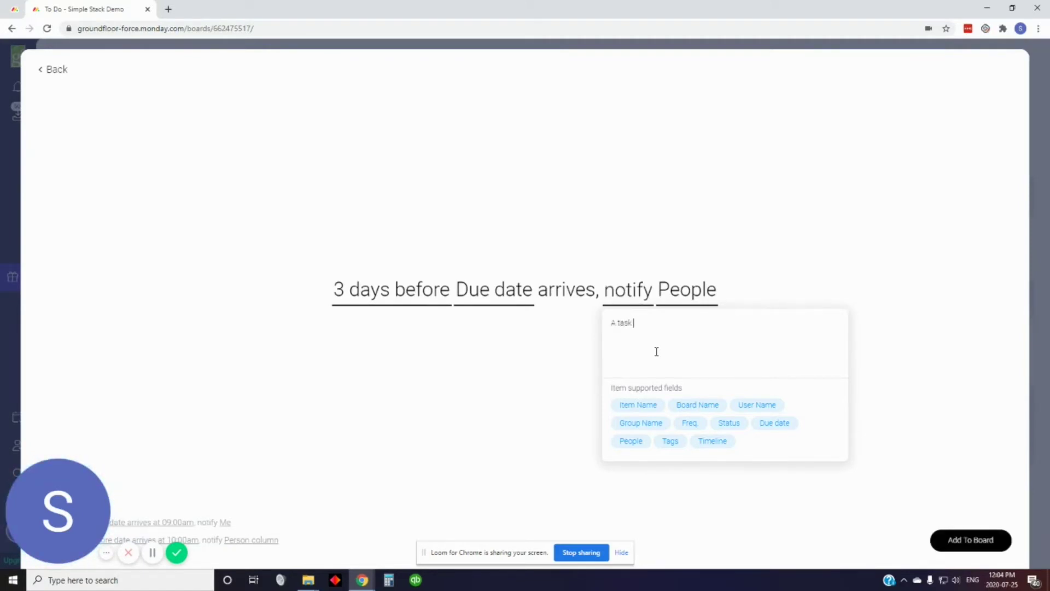
{"action": "type", "text": "is due in 3 days."}
{"action": "left_click", "coordinate": [956, 541]}
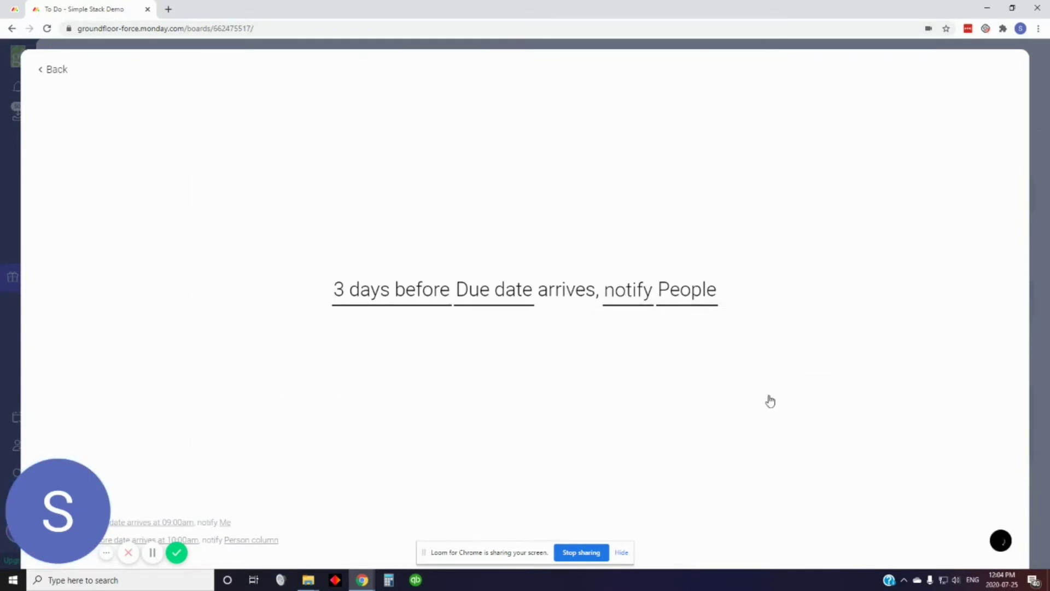
{"action": "left_click", "coordinate": [1012, 71]}
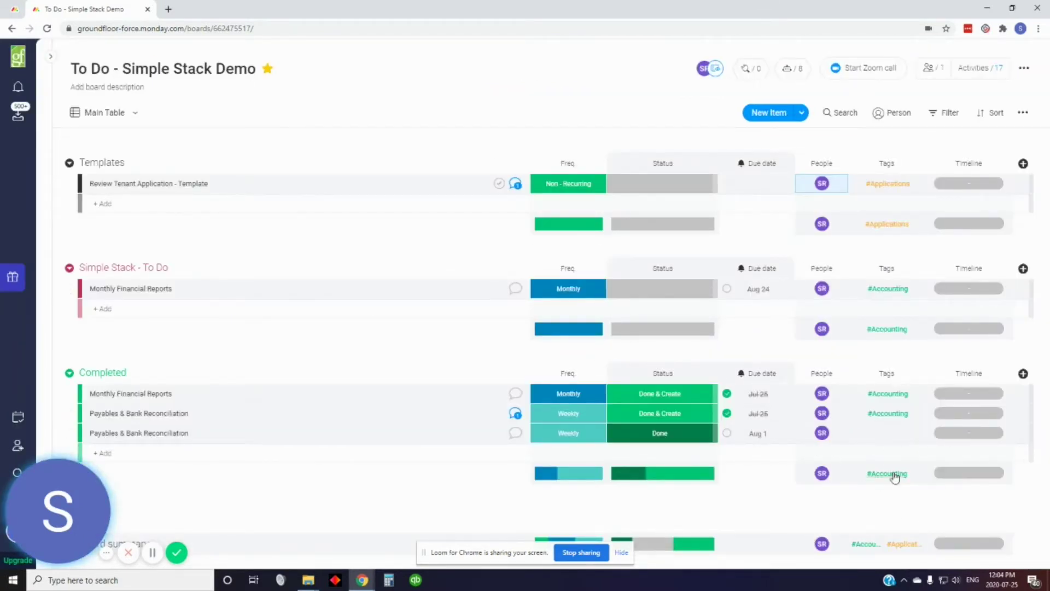
{"action": "left_click", "coordinate": [19, 87]}
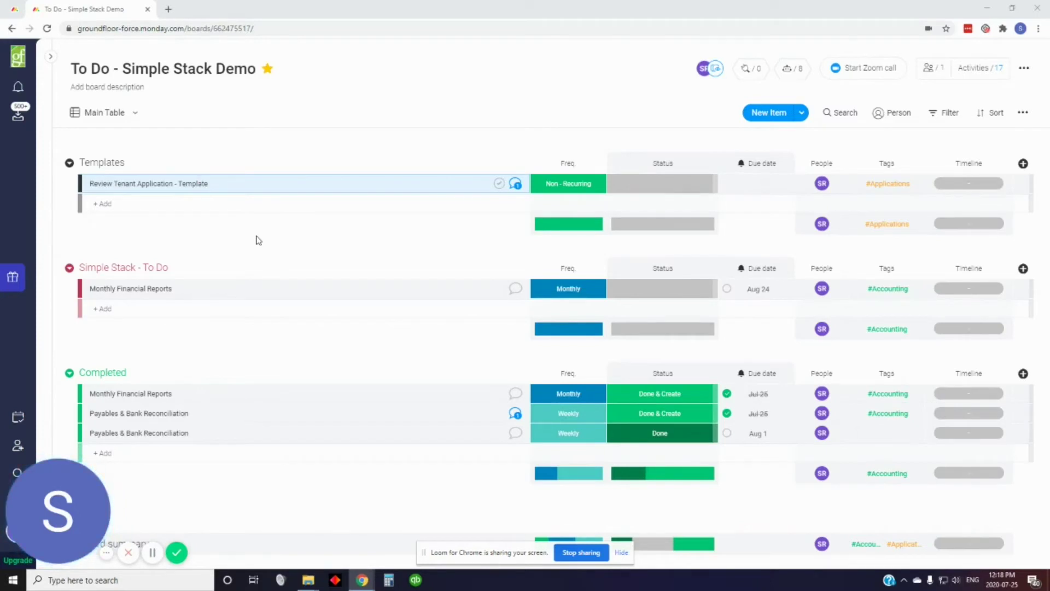
Add the checklist entry "Collect Security Deposit" after "Confirm Employment Status" in the Review Tenant Application - Template update and save it
{"action": "left_click", "coordinate": [515, 184]}
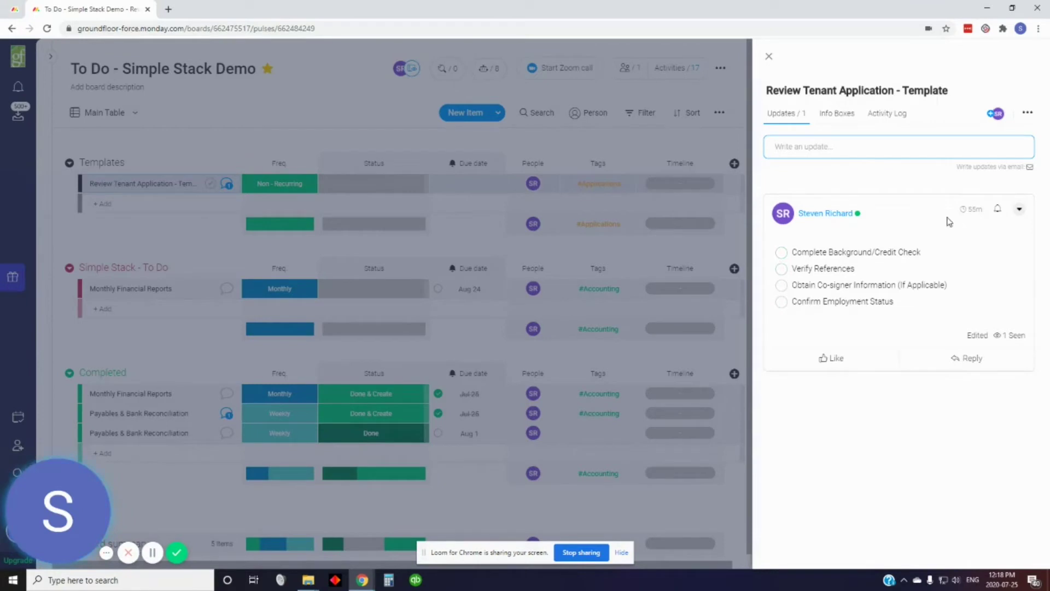
{"action": "left_click", "coordinate": [1020, 212]}
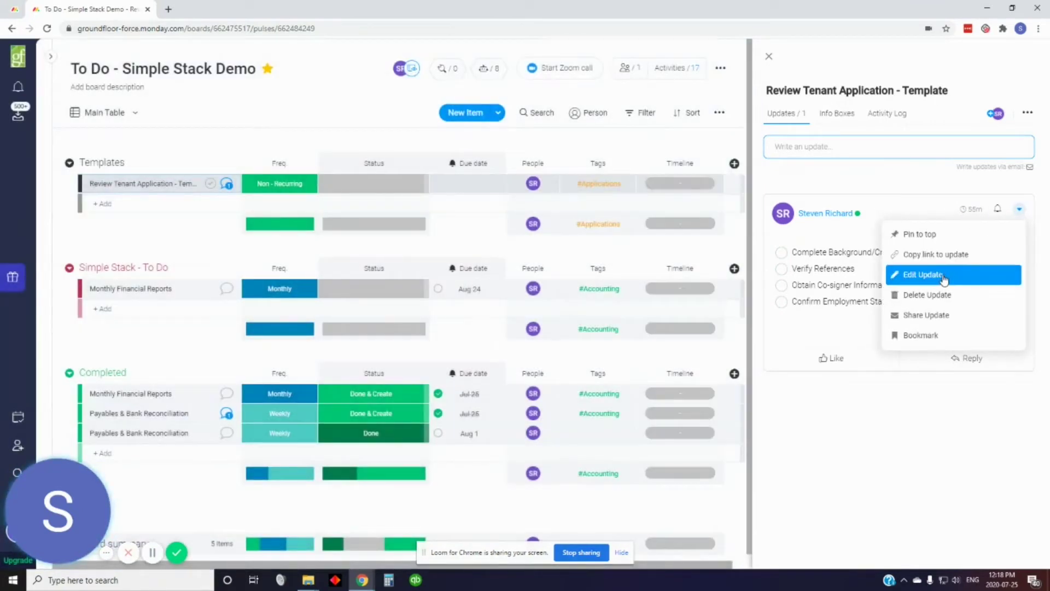
{"action": "left_click", "coordinate": [944, 280]}
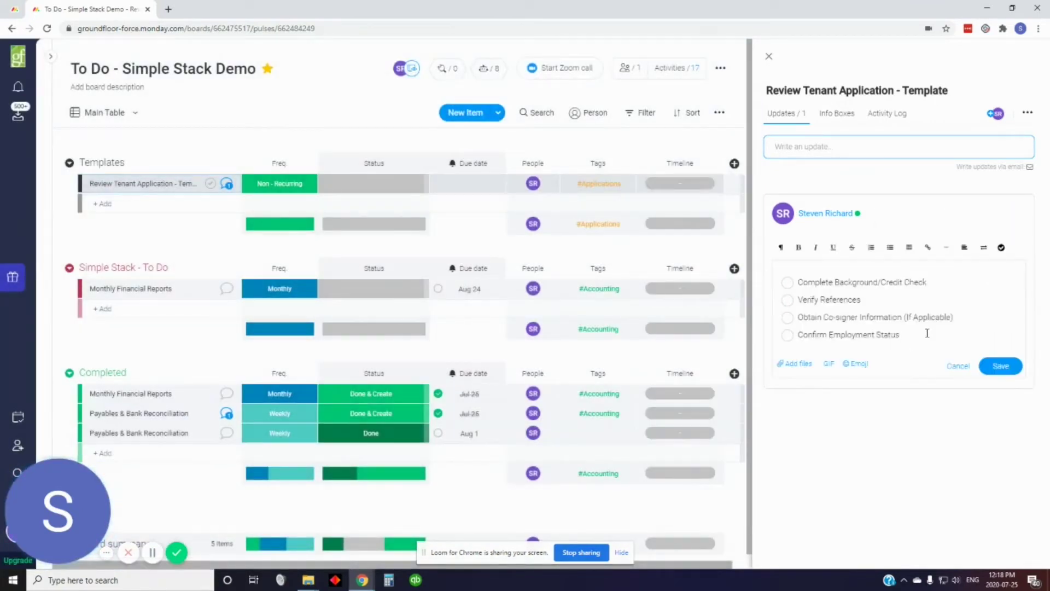
{"action": "key", "text": "BackSpace"}
{"action": "key", "text": "Return"}
{"action": "type", "text": "Collect Security Deposit"}
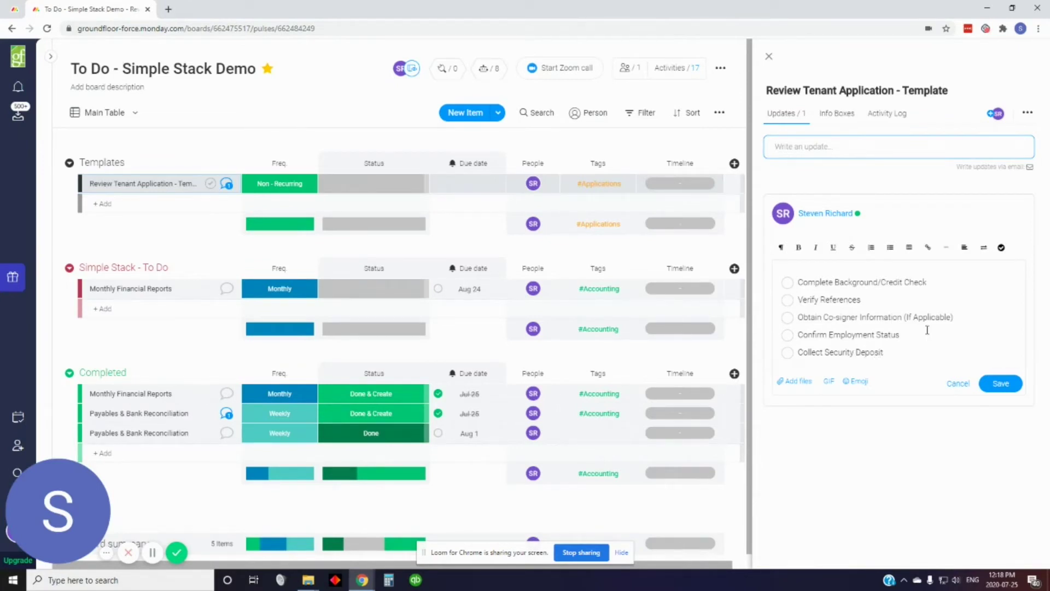
{"action": "left_click", "coordinate": [1000, 383]}
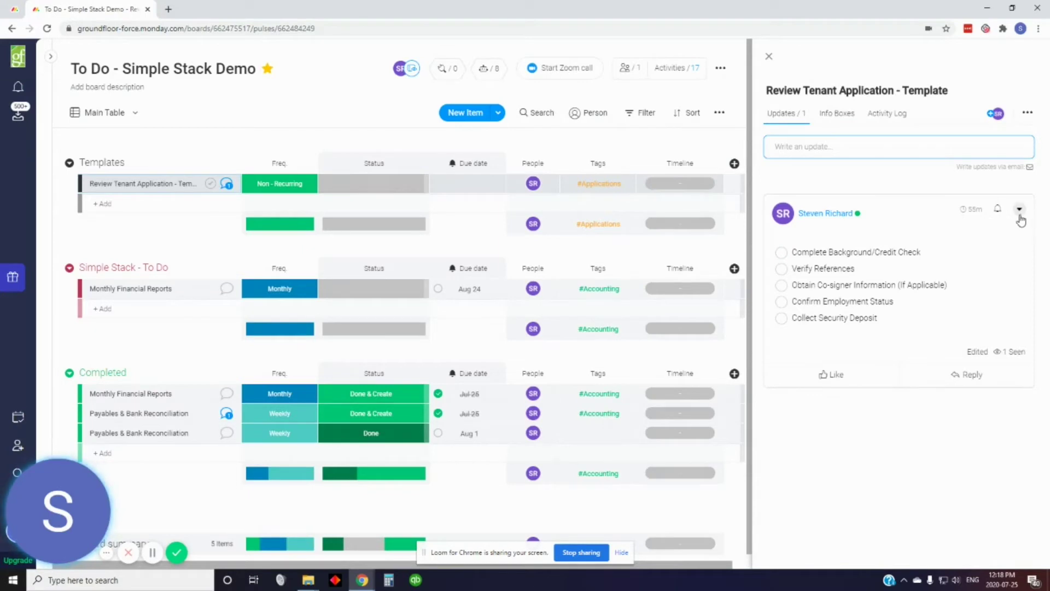
Pin the checklist update to the top of the Review Tenant Application - Template item and close the item
{"action": "left_click", "coordinate": [1020, 209]}
{"action": "left_click", "coordinate": [919, 236]}
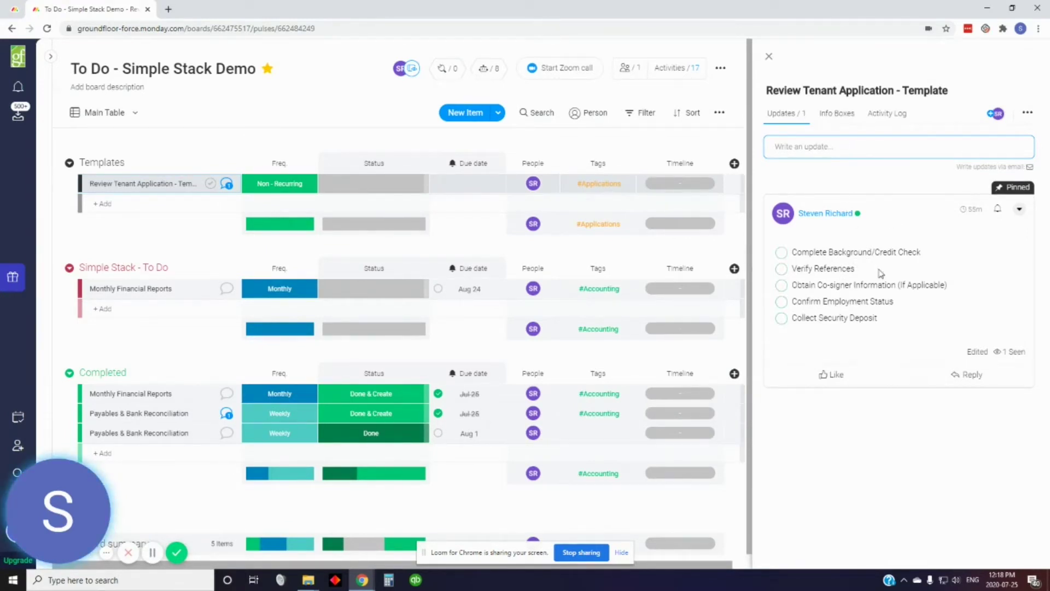
{"action": "left_click", "coordinate": [839, 148]}
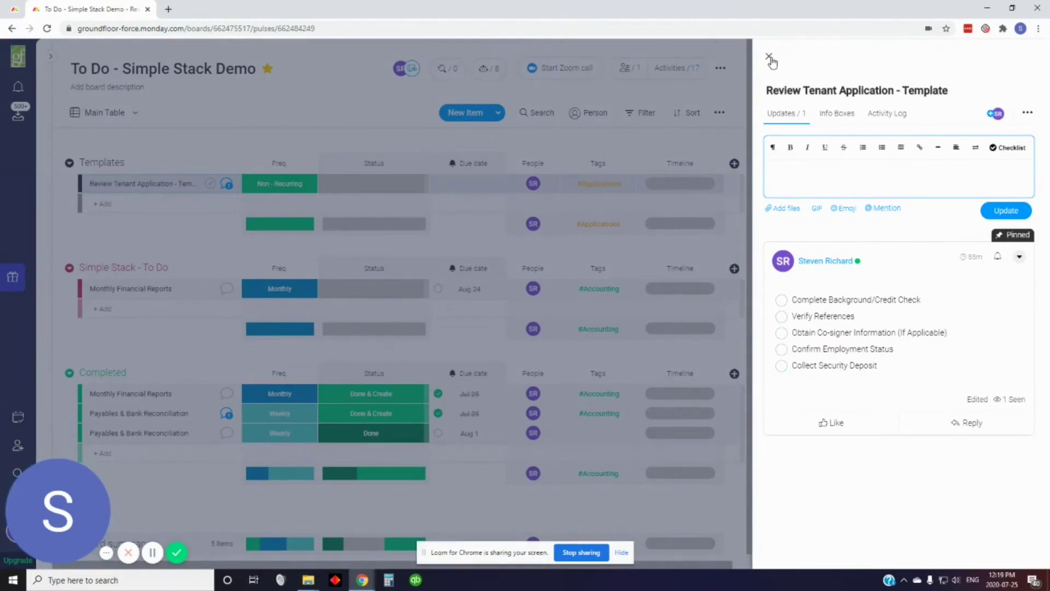
{"action": "left_click", "coordinate": [769, 58]}
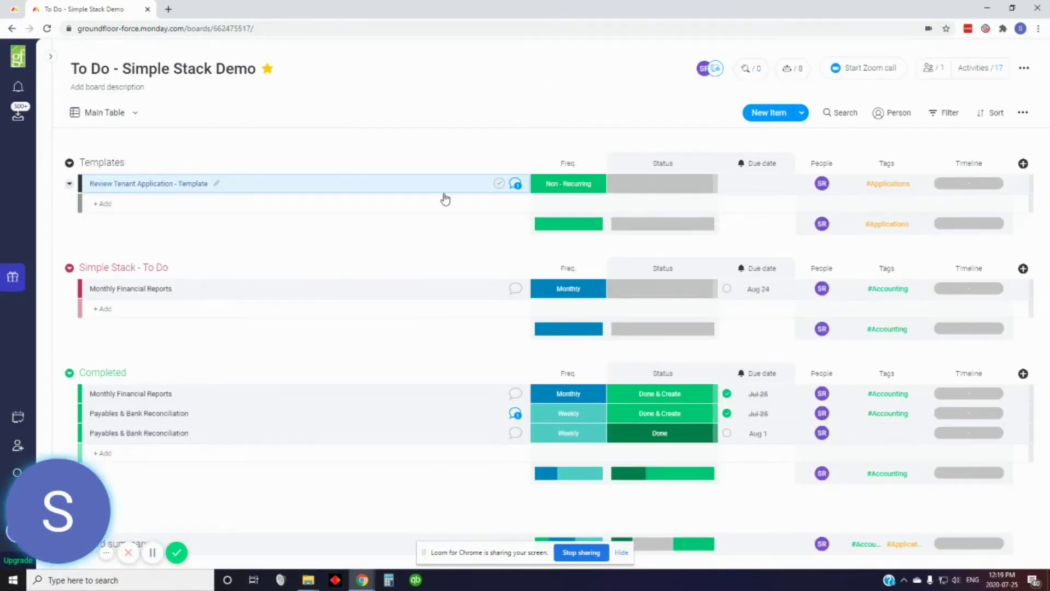
Duplicate the Review Tenant Application - Template item together with its updates
{"action": "left_click", "coordinate": [86, 184]}
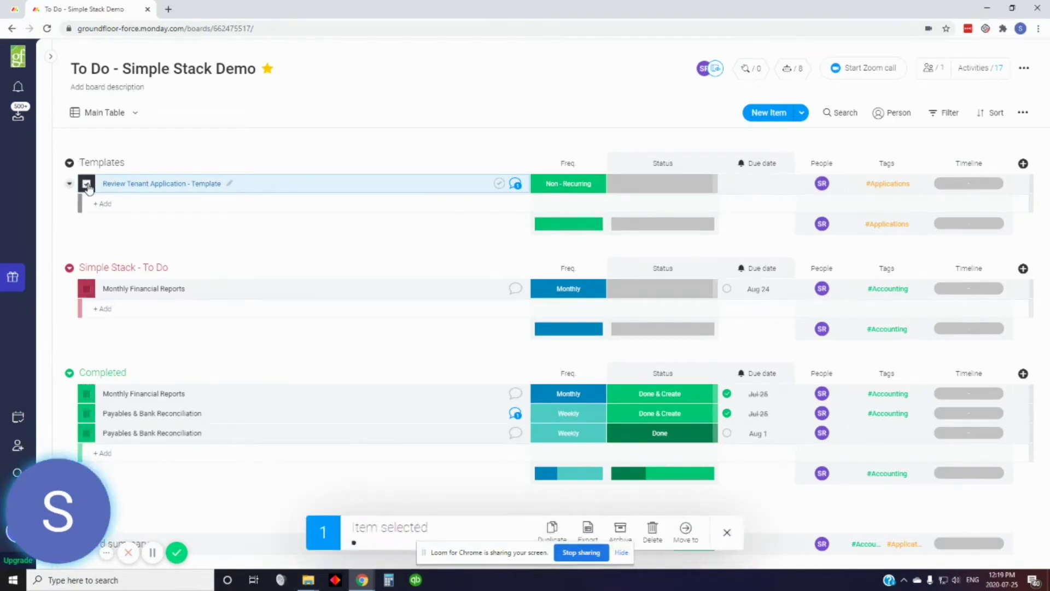
{"action": "left_click", "coordinate": [554, 539]}
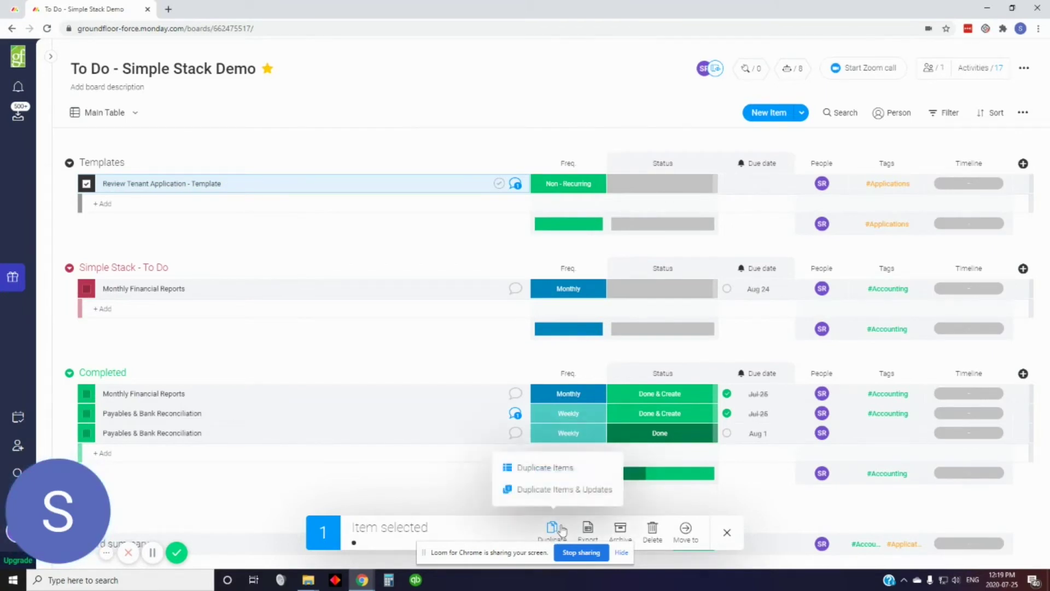
{"action": "left_click", "coordinate": [586, 492]}
Rename the duplicated item, replacing "Template" with the applicant's full name after "Review Tenant Application -"
{"action": "left_click", "coordinate": [238, 209]}
{"action": "left_click_drag", "start_coordinate": [179, 203], "coordinate": [314, 218]}
{"action": "type", "text": "T"}
{"action": "key", "text": "BackSpace"}
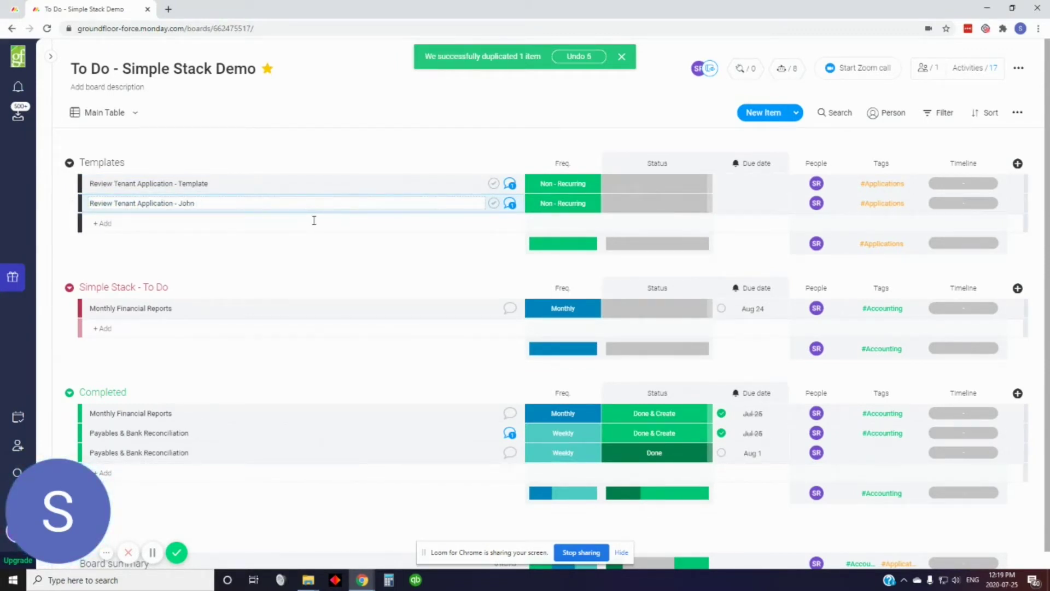
{"action": "key", "text": "Return"}
Set the duplicated application item's due date to Jul 25 and its status to Working on it
{"action": "left_click", "coordinate": [752, 205]}
{"action": "left_click", "coordinate": [796, 365]}
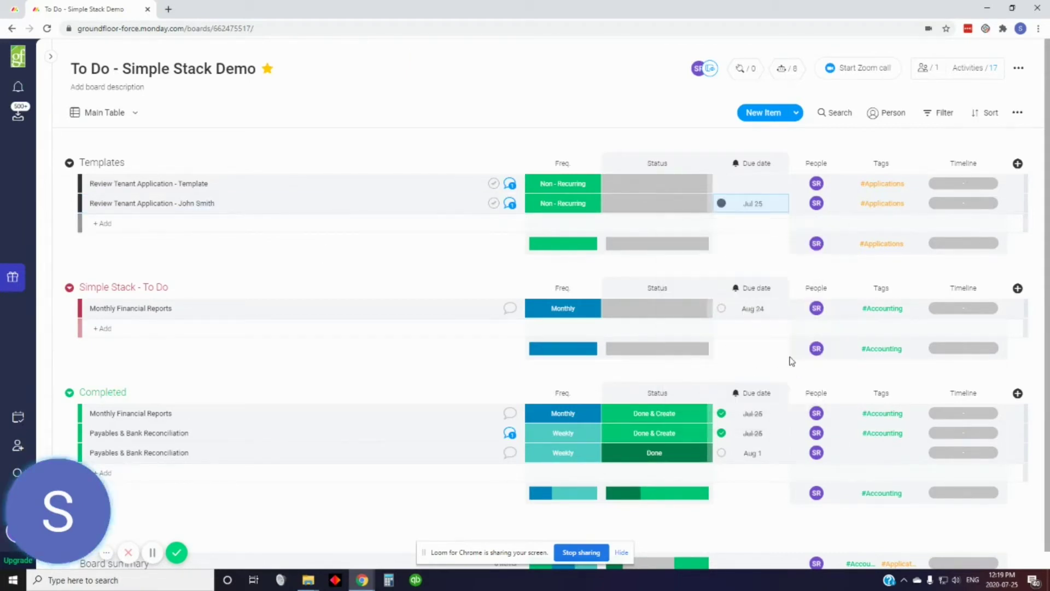
{"action": "left_click", "coordinate": [638, 207]}
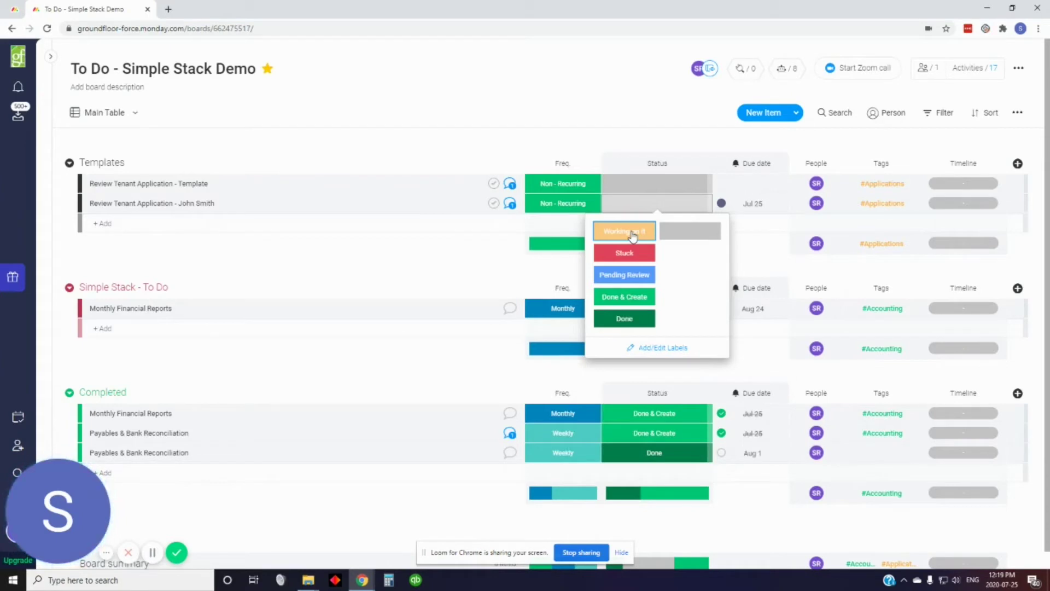
{"action": "left_click", "coordinate": [633, 233]}
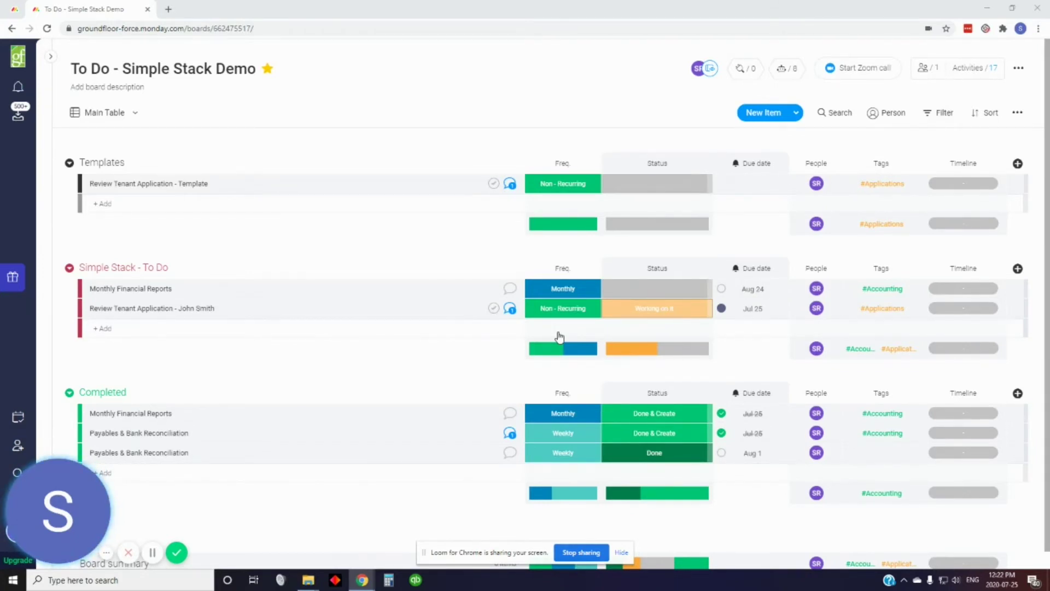
Add a Calendar view to the board, keeping its default name
{"action": "left_click", "coordinate": [134, 115]}
{"action": "mouse_move", "coordinate": [101, 220]}
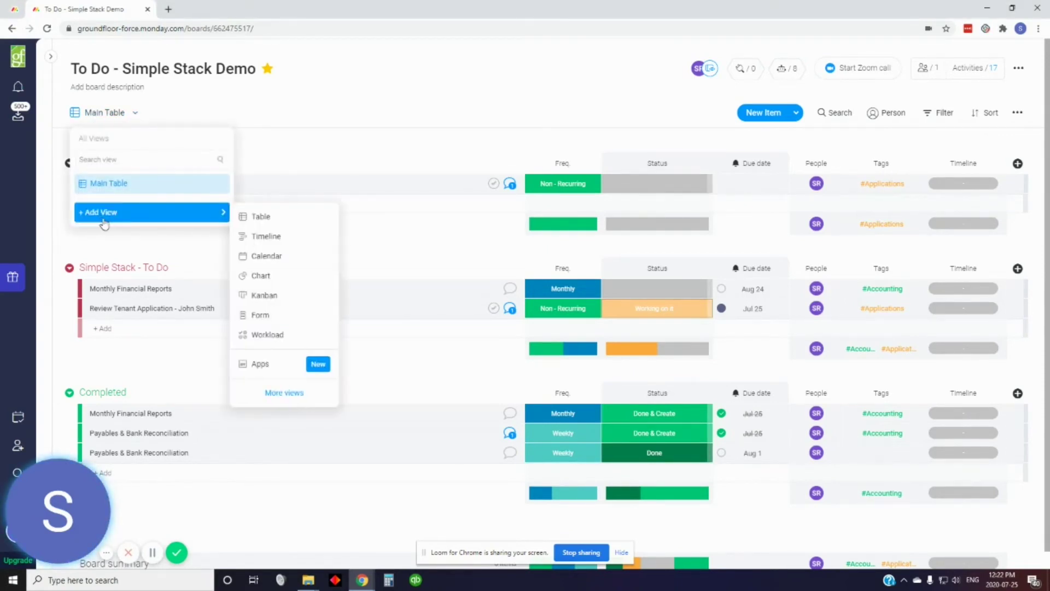
{"action": "left_click", "coordinate": [294, 257]}
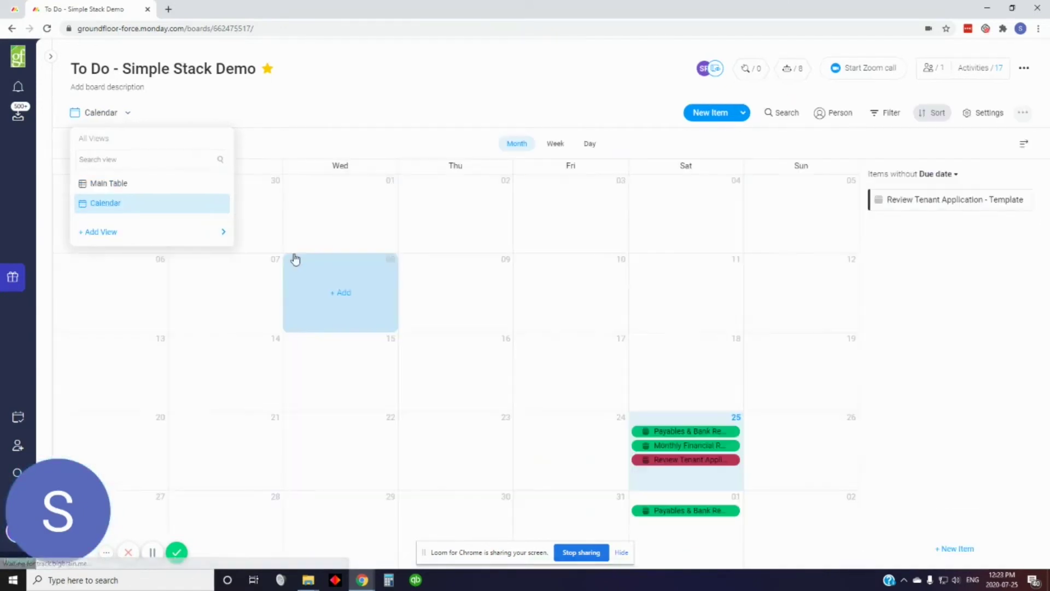
{"action": "left_click", "coordinate": [540, 107]}
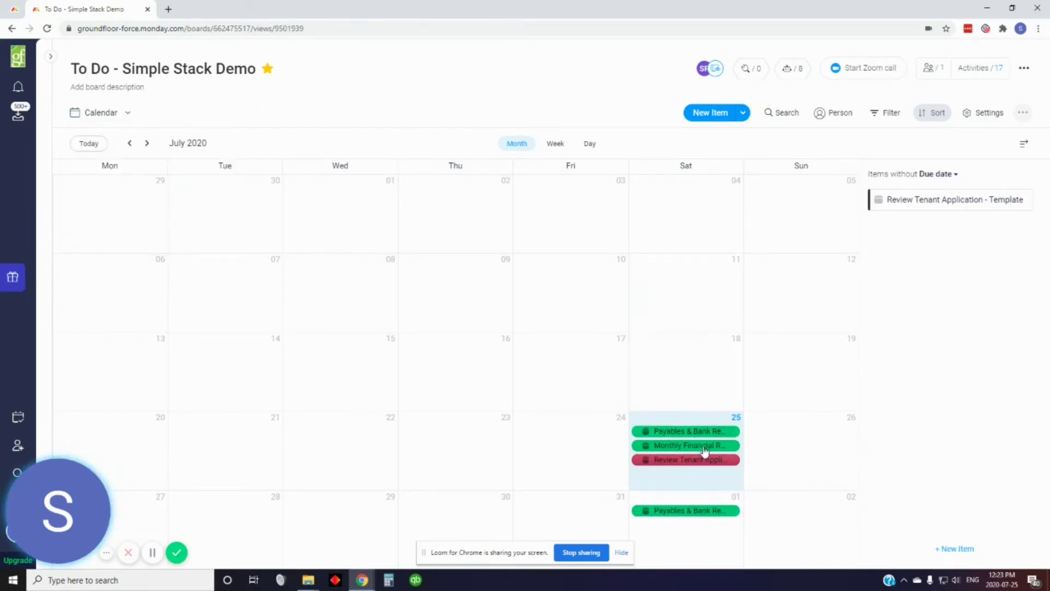
Switch the board back to the Main Table view
{"action": "left_click", "coordinate": [128, 113]}
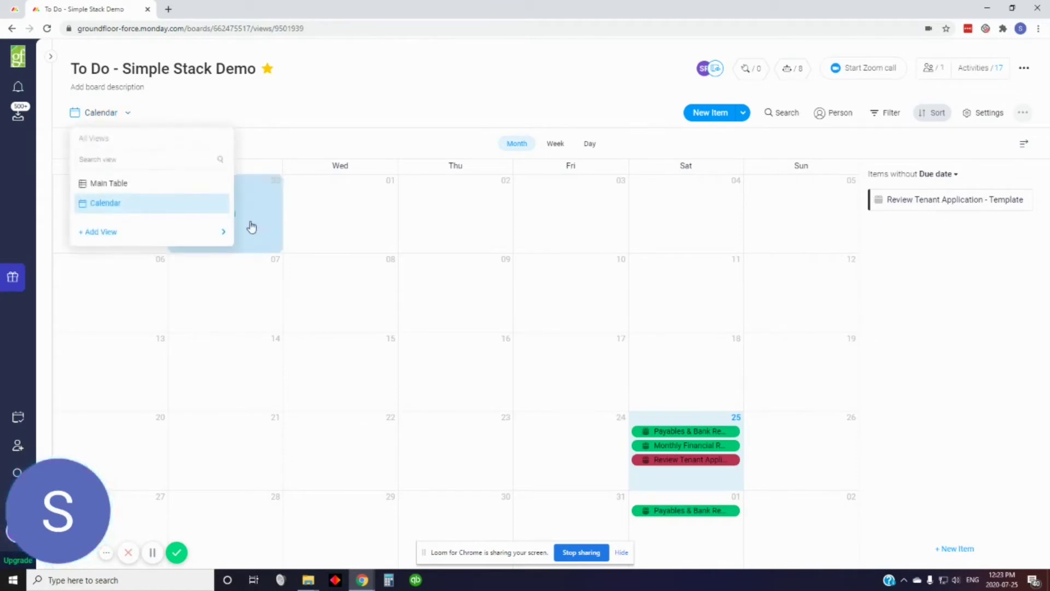
{"action": "left_click", "coordinate": [217, 205]}
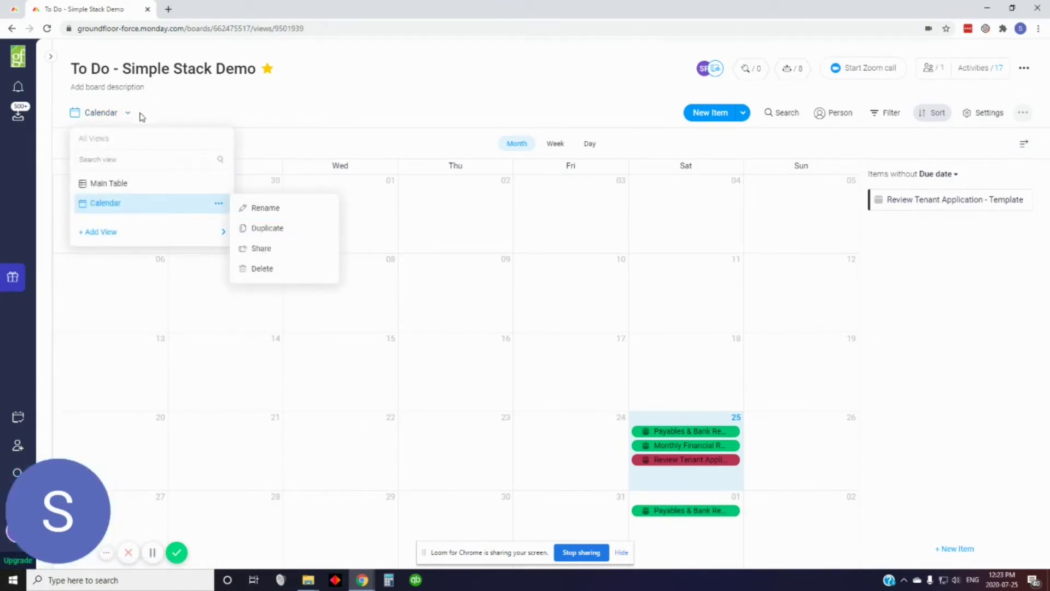
{"action": "mouse_move", "coordinate": [146, 234]}
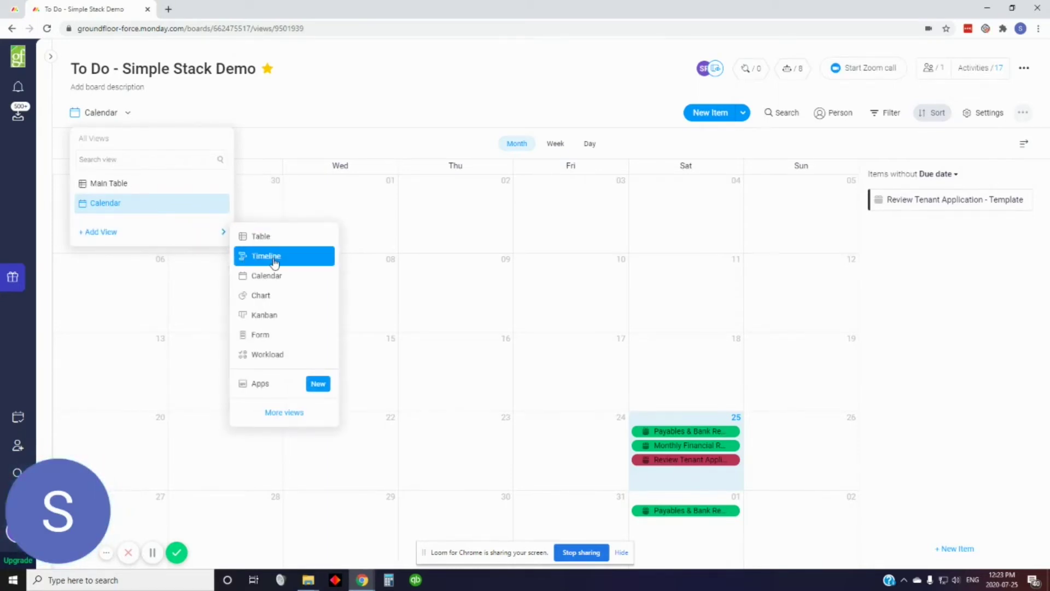
{"action": "left_click", "coordinate": [109, 183]}
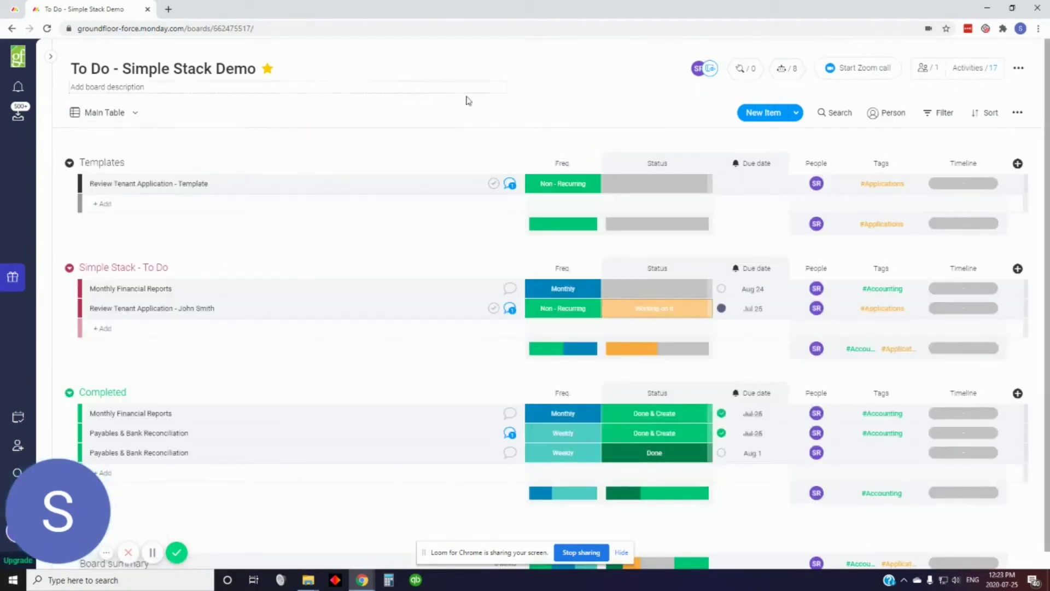
Add an item named "Project" to the Simple Stack - To Do group and set its frequency to Non - Recurring
{"action": "left_click", "coordinate": [192, 328]}
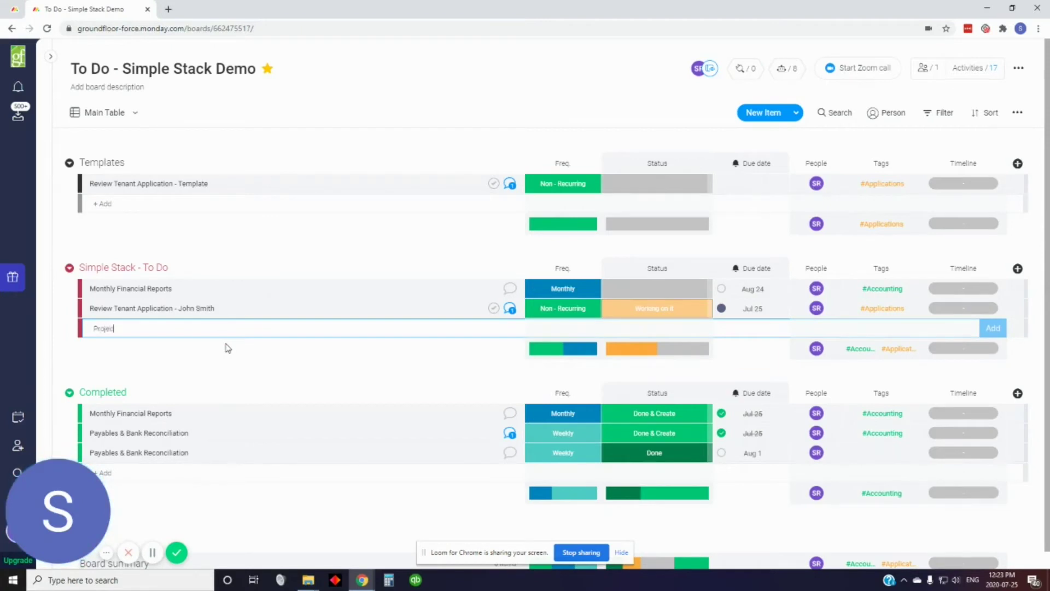
{"action": "key", "text": "Return"}
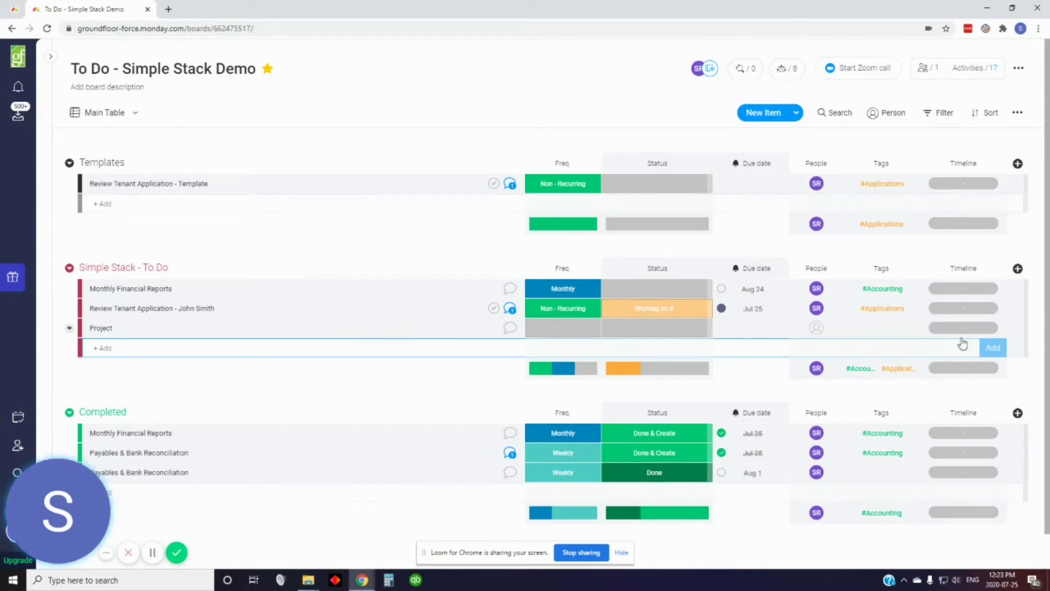
{"action": "left_click", "coordinate": [569, 327]}
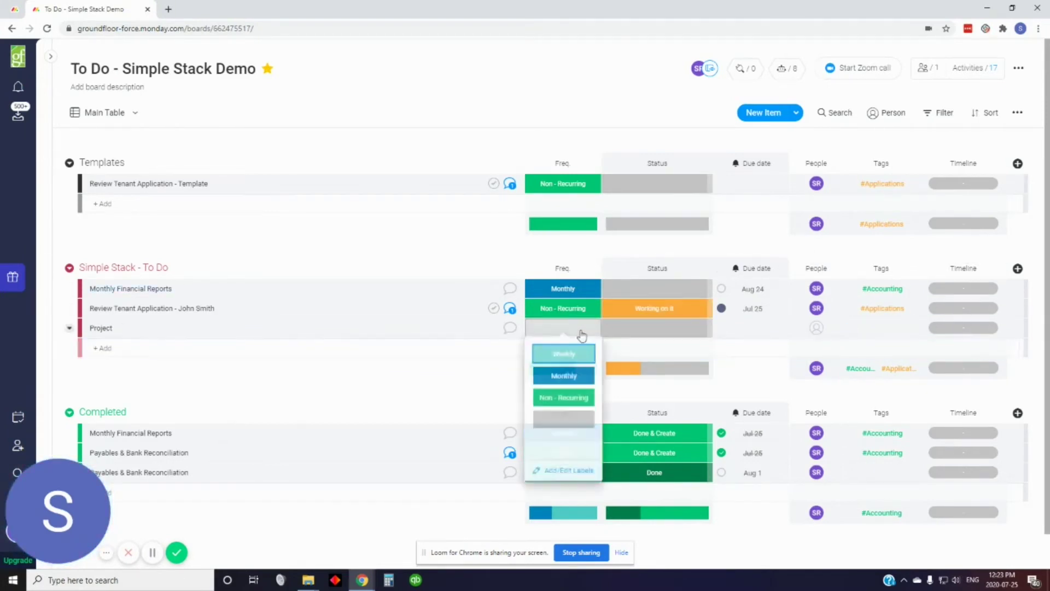
{"action": "left_click", "coordinate": [567, 399]}
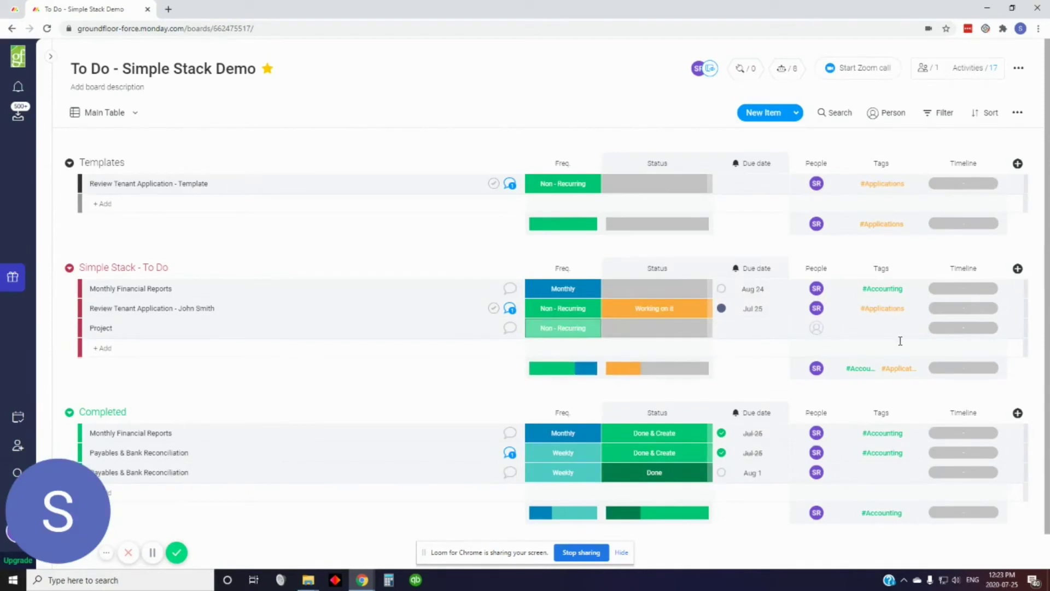
Assign the board owner to the Project item and set its timeline to Jul 26 - 29
{"action": "left_click", "coordinate": [819, 329]}
{"action": "left_click", "coordinate": [836, 365]}
{"action": "left_click", "coordinate": [941, 328]}
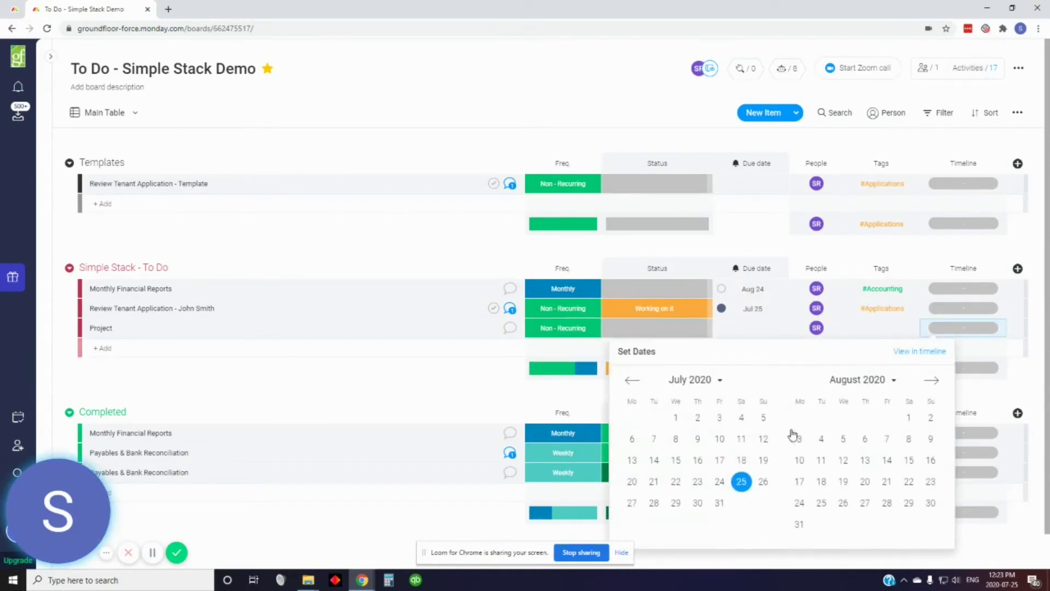
{"action": "left_click", "coordinate": [763, 481]}
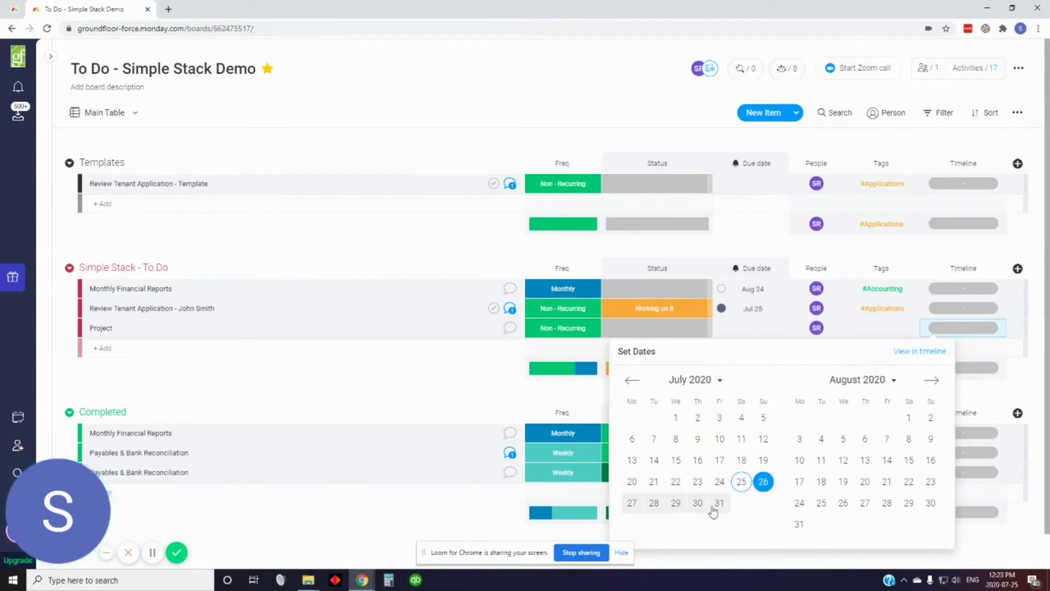
{"action": "left_click", "coordinate": [677, 506]}
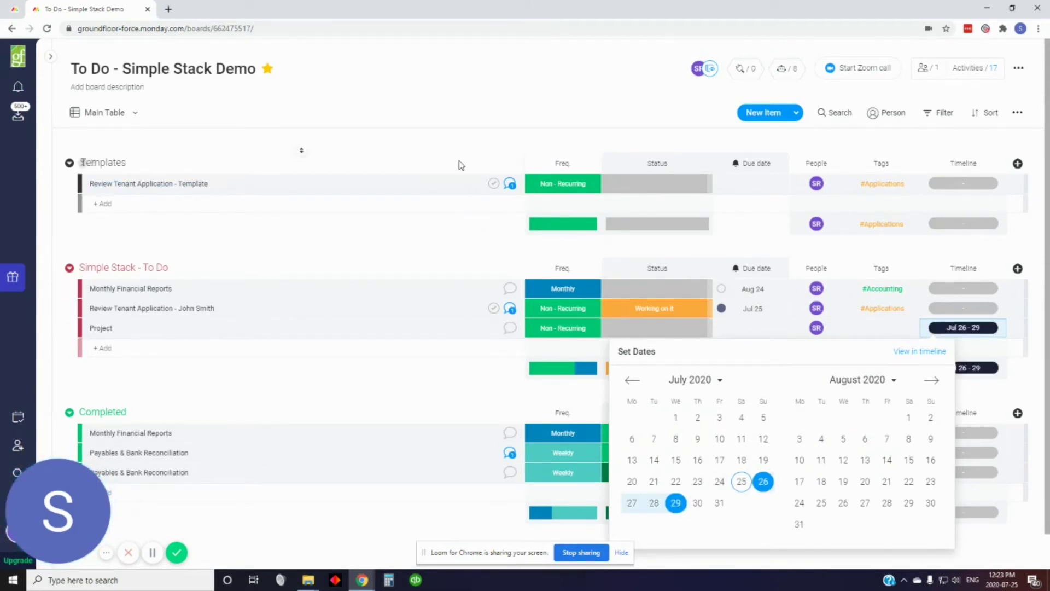
{"action": "left_click", "coordinate": [428, 109]}
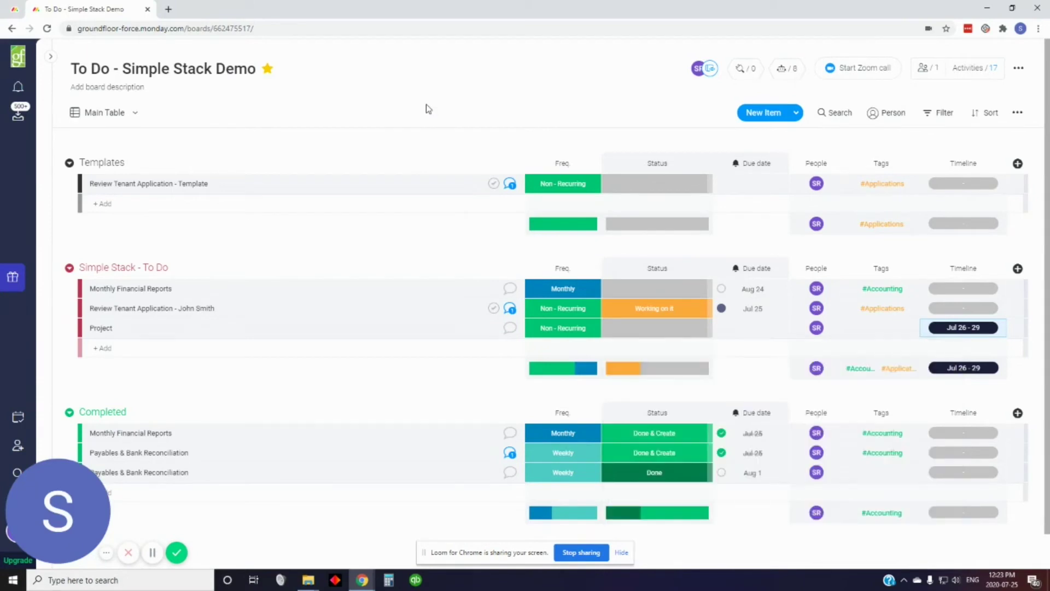
Add a Timeline view to the board, keeping its default name
{"action": "left_click", "coordinate": [134, 113]}
{"action": "mouse_move", "coordinate": [206, 240]}
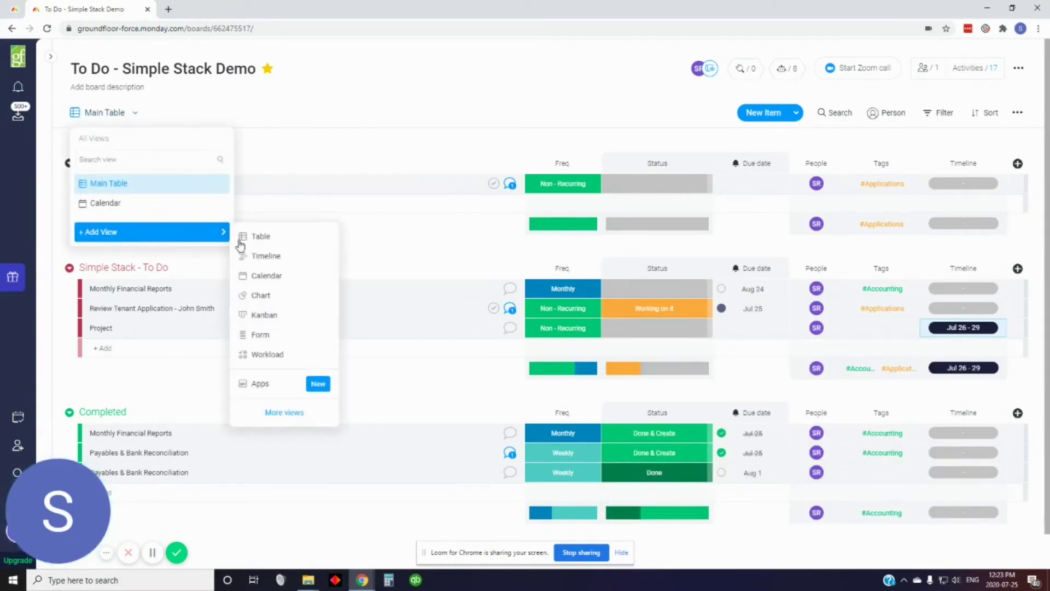
{"action": "left_click", "coordinate": [265, 256]}
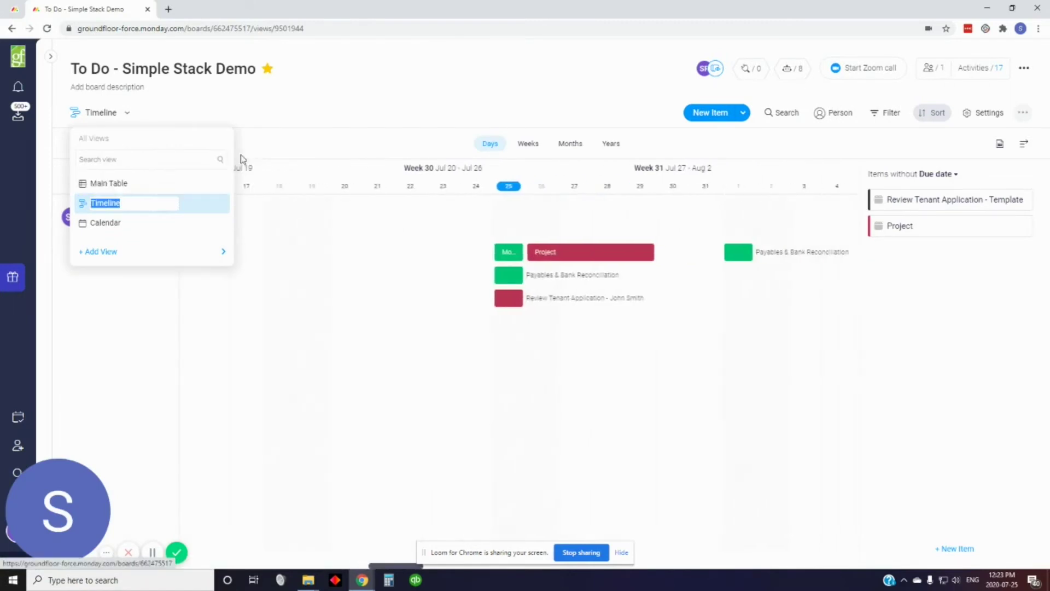
{"action": "left_click", "coordinate": [485, 230]}
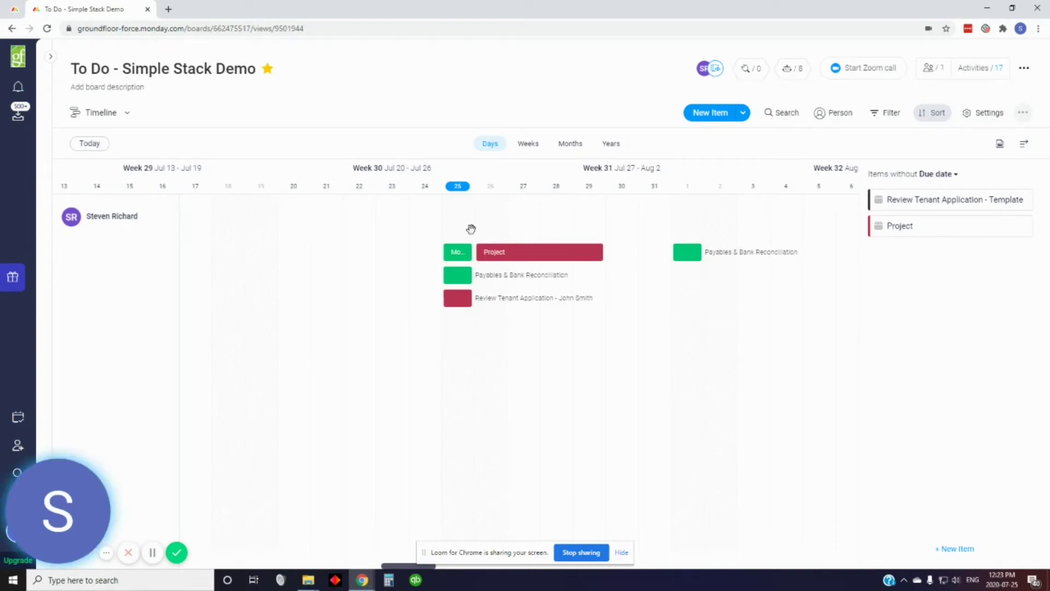
Open the board's Calendar view to examine how the Project item's date range is laid out
{"action": "left_click", "coordinate": [122, 114]}
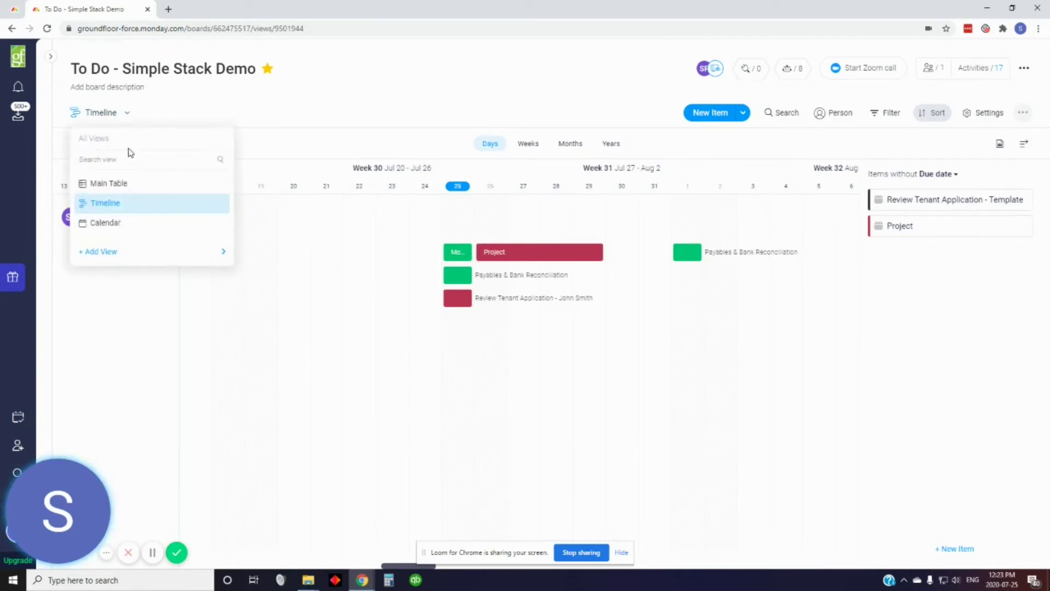
{"action": "left_click", "coordinate": [156, 224]}
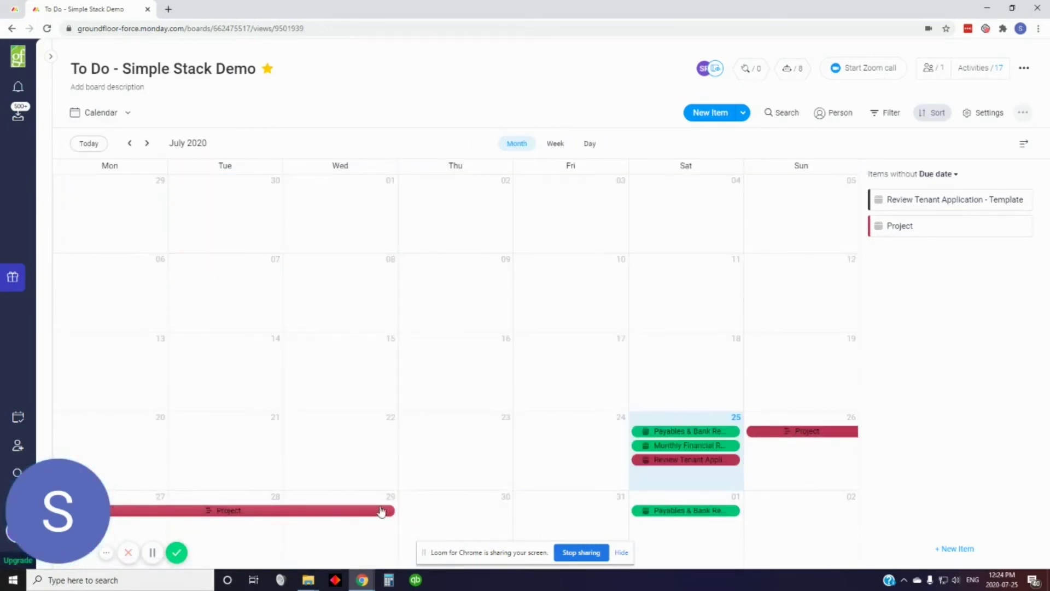
Filter the board's Calendar view to items carrying the #Accounting tag
{"action": "left_click", "coordinate": [121, 113]}
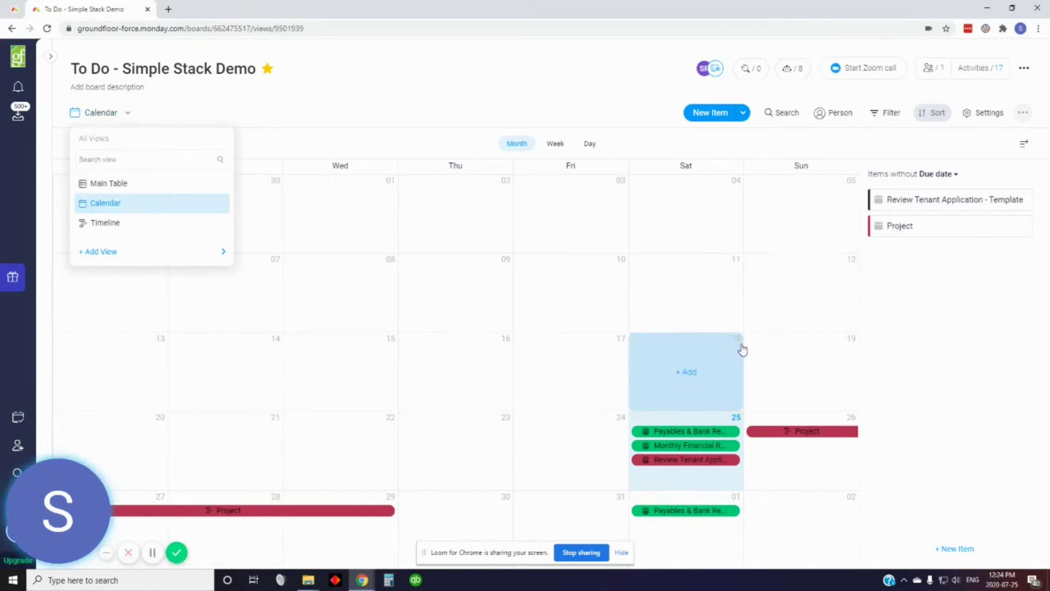
{"action": "left_click", "coordinate": [889, 112]}
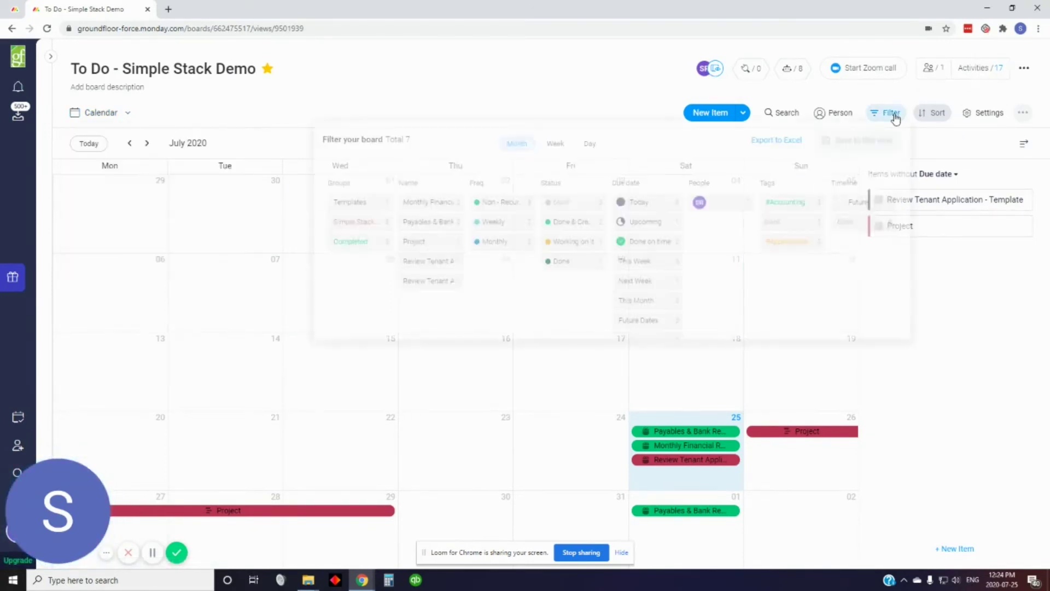
{"action": "left_click", "coordinate": [788, 211]}
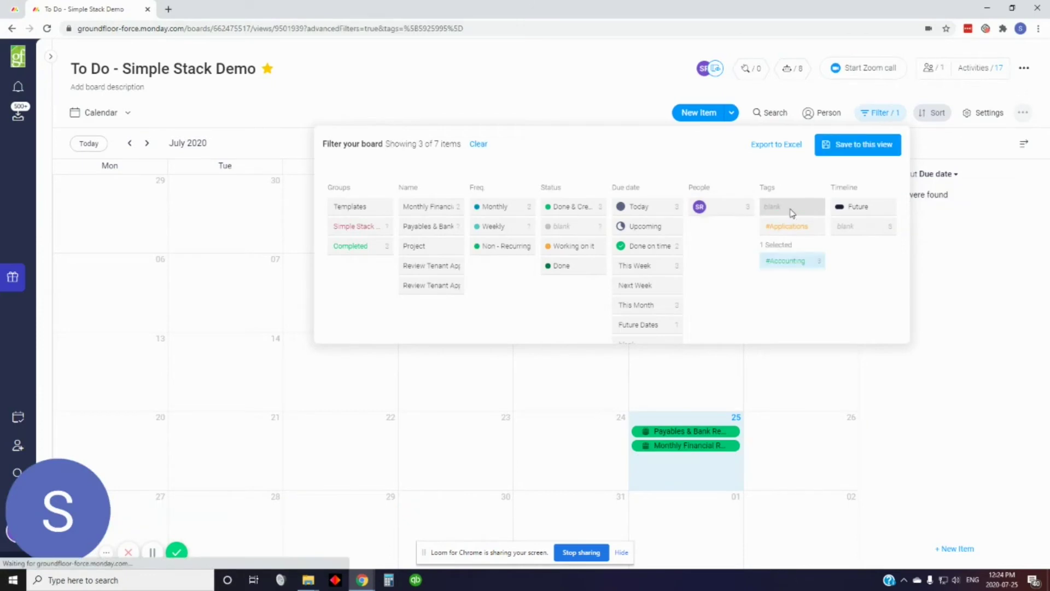
{"action": "left_click", "coordinate": [566, 53]}
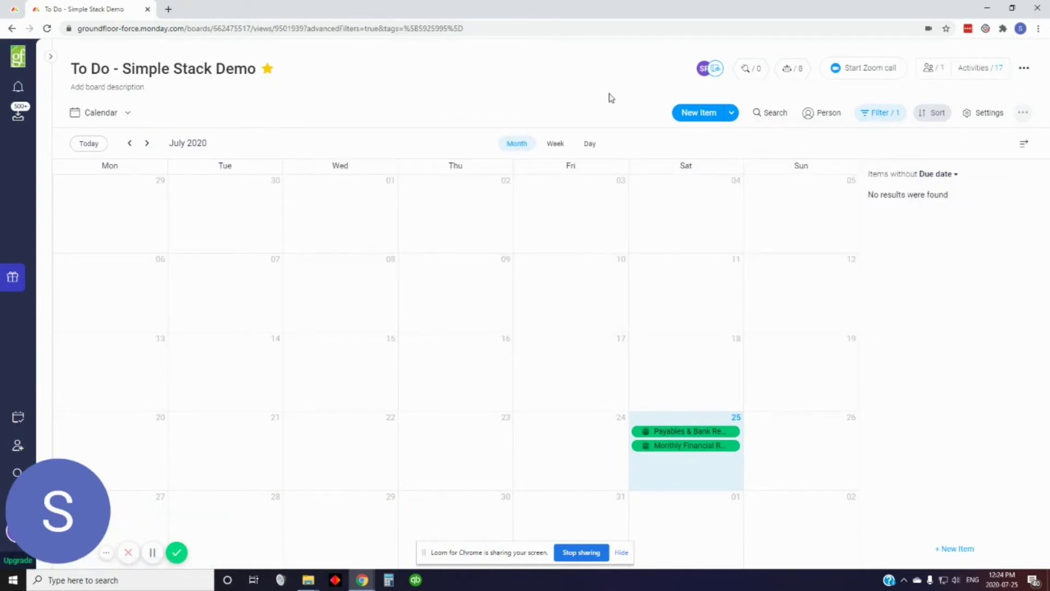
Clear the #Accounting tag filter from the Calendar view
{"action": "left_click", "coordinate": [878, 115]}
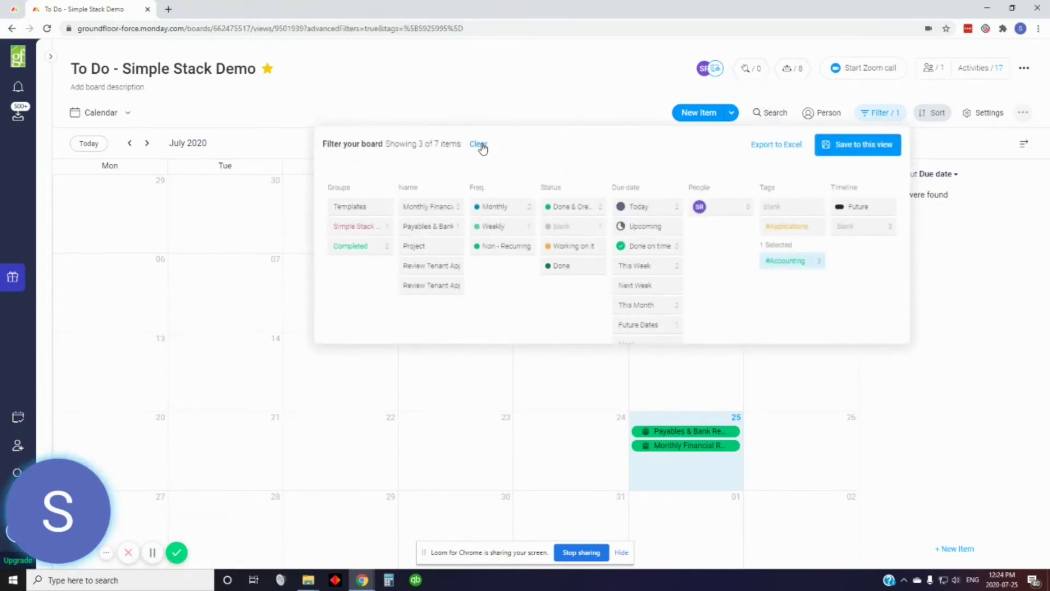
{"action": "left_click", "coordinate": [478, 144]}
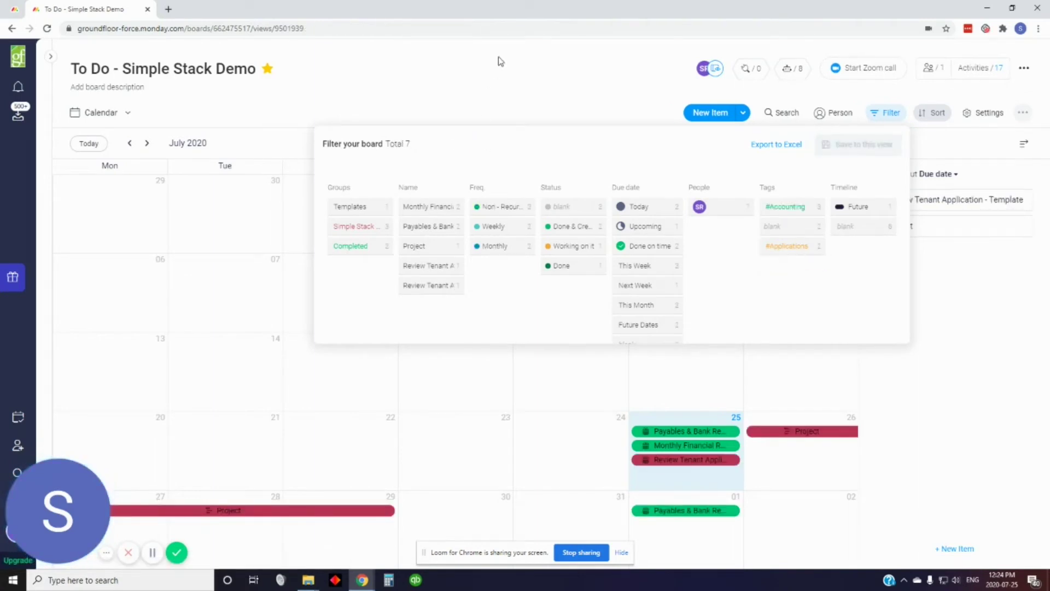
{"action": "left_click", "coordinate": [560, 77]}
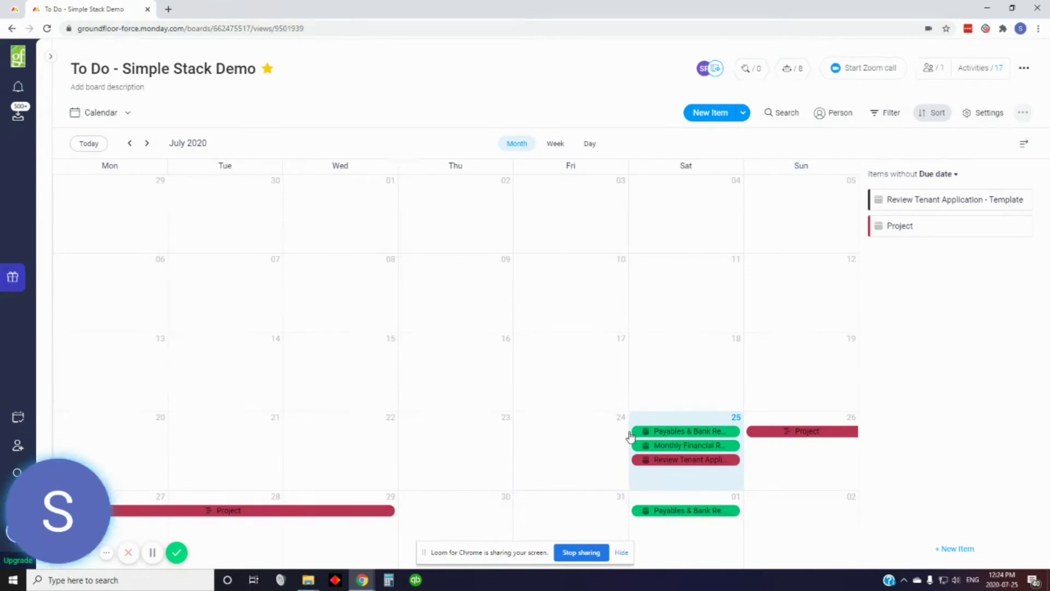
In the Main Table, replace the person assigned to the Project item with the team member marked Owner
{"action": "left_click", "coordinate": [125, 112]}
{"action": "left_click", "coordinate": [125, 187]}
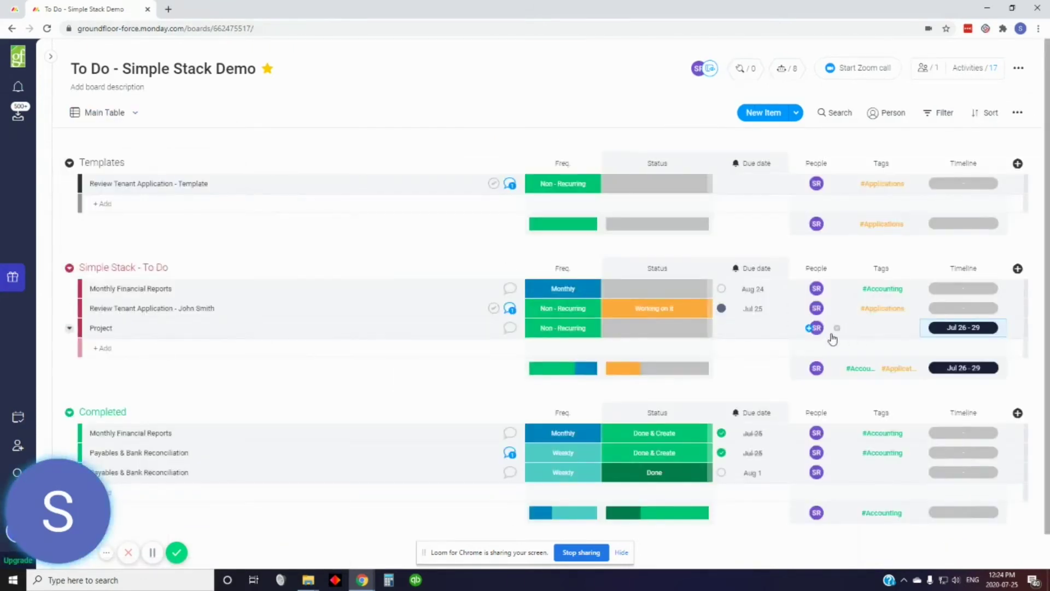
{"action": "left_click", "coordinate": [819, 334]}
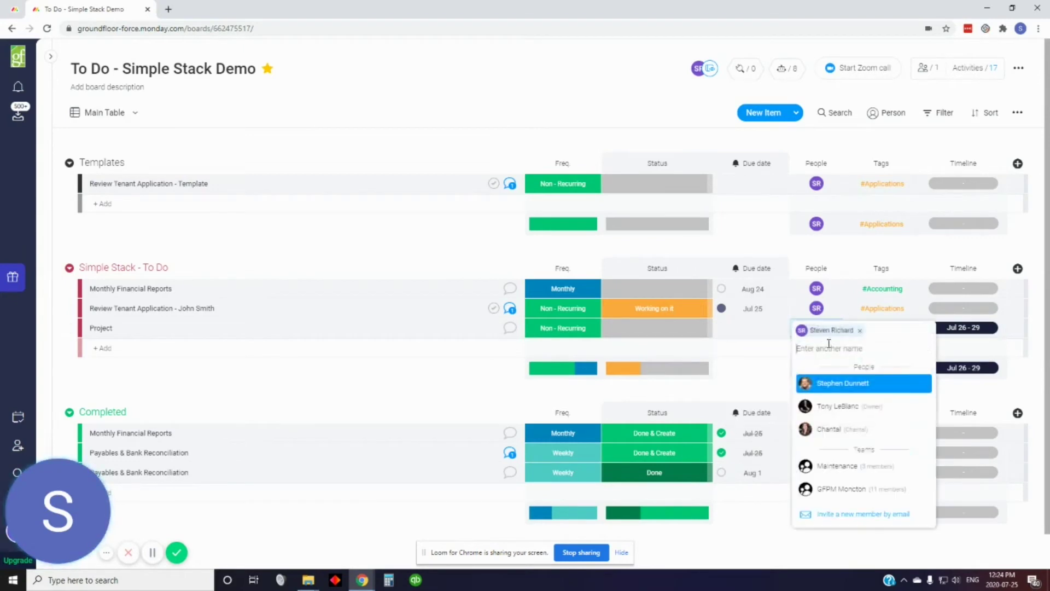
{"action": "left_click", "coordinate": [860, 330]}
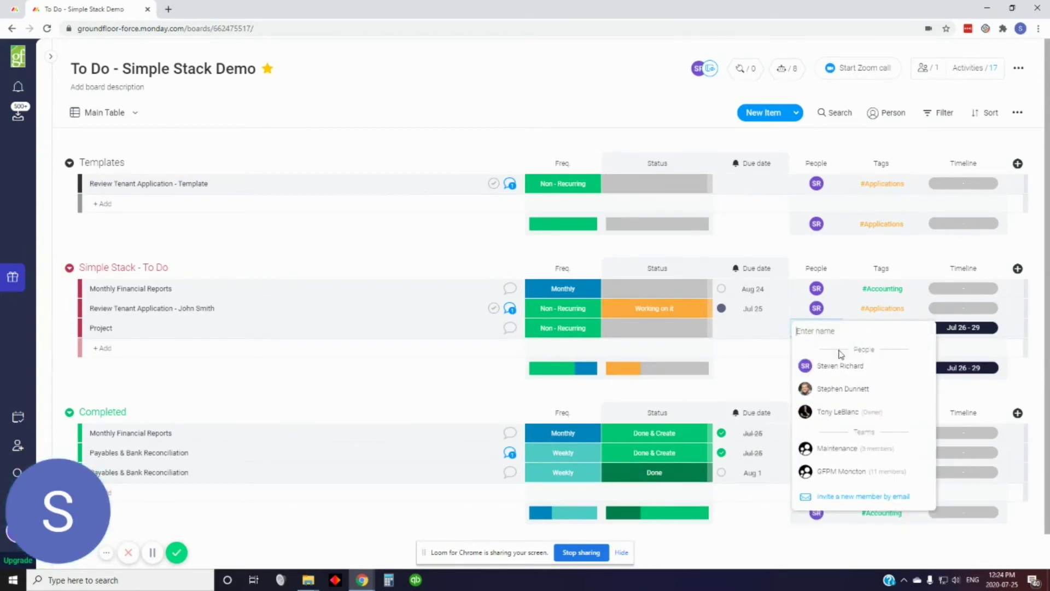
{"action": "left_click", "coordinate": [833, 411]}
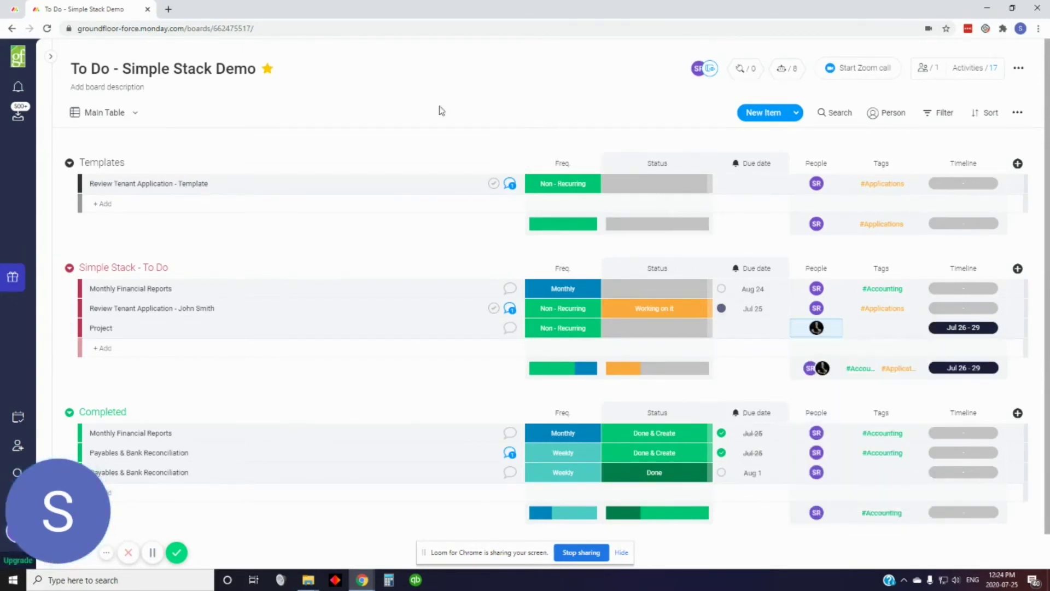
Filter the Calendar view to items assigned to the Project item's new assignee
{"action": "left_click", "coordinate": [137, 115]}
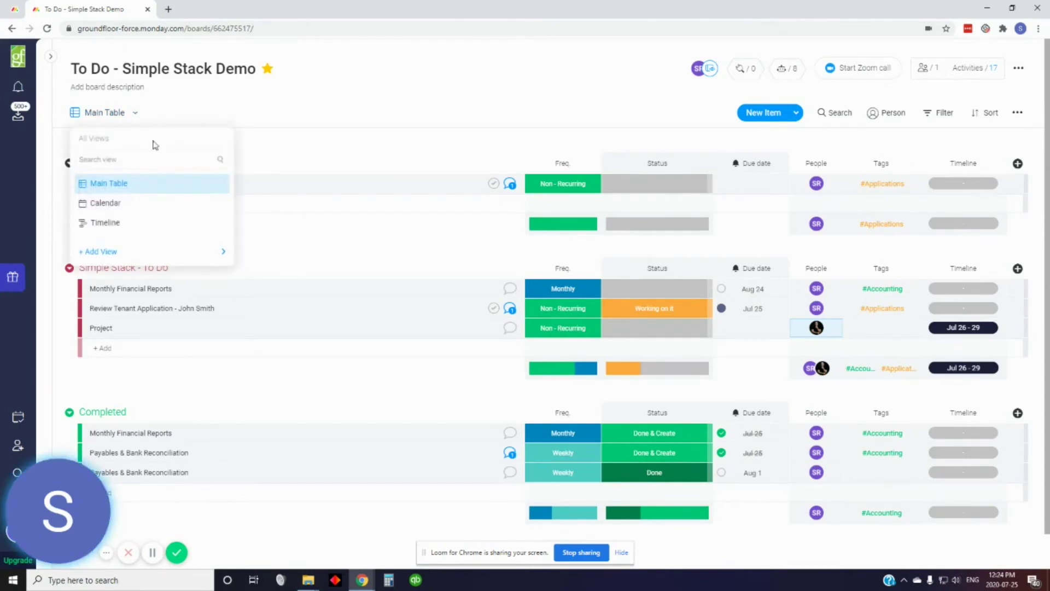
{"action": "left_click", "coordinate": [158, 204]}
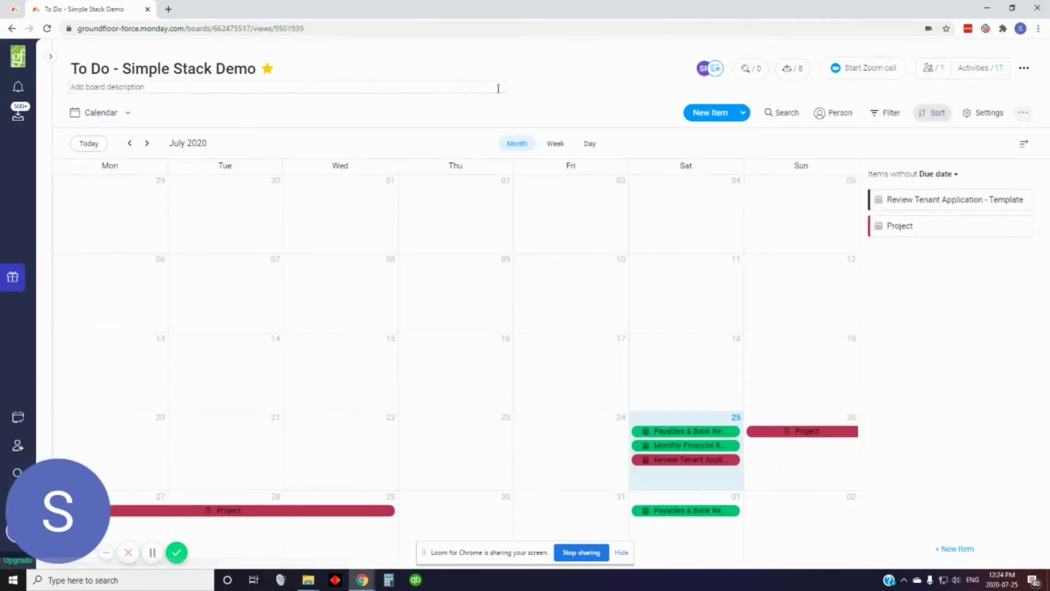
{"action": "left_click", "coordinate": [887, 114]}
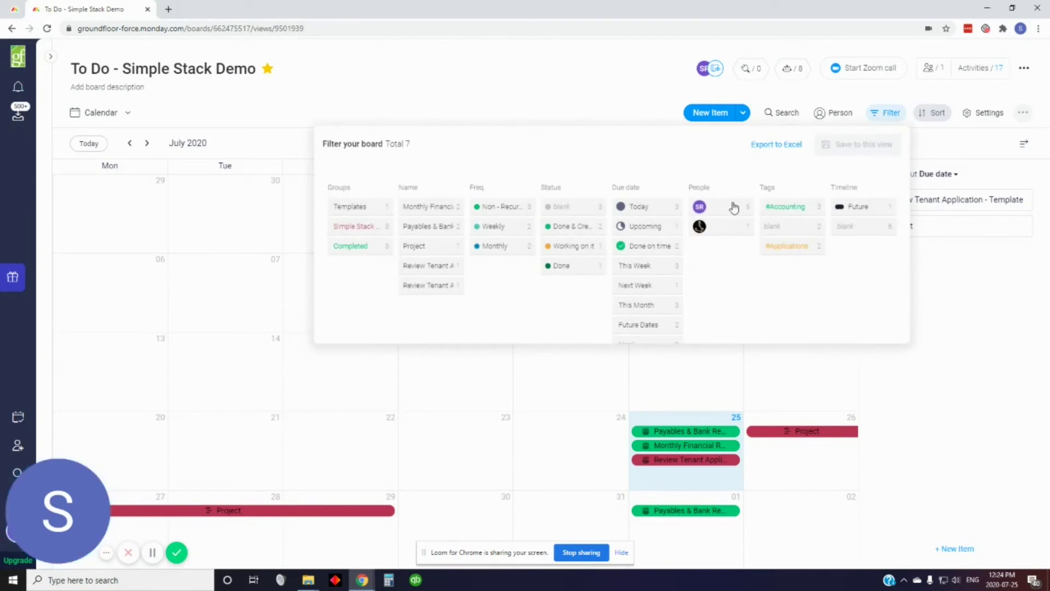
{"action": "left_click", "coordinate": [728, 226]}
{"action": "left_click", "coordinate": [627, 123]}
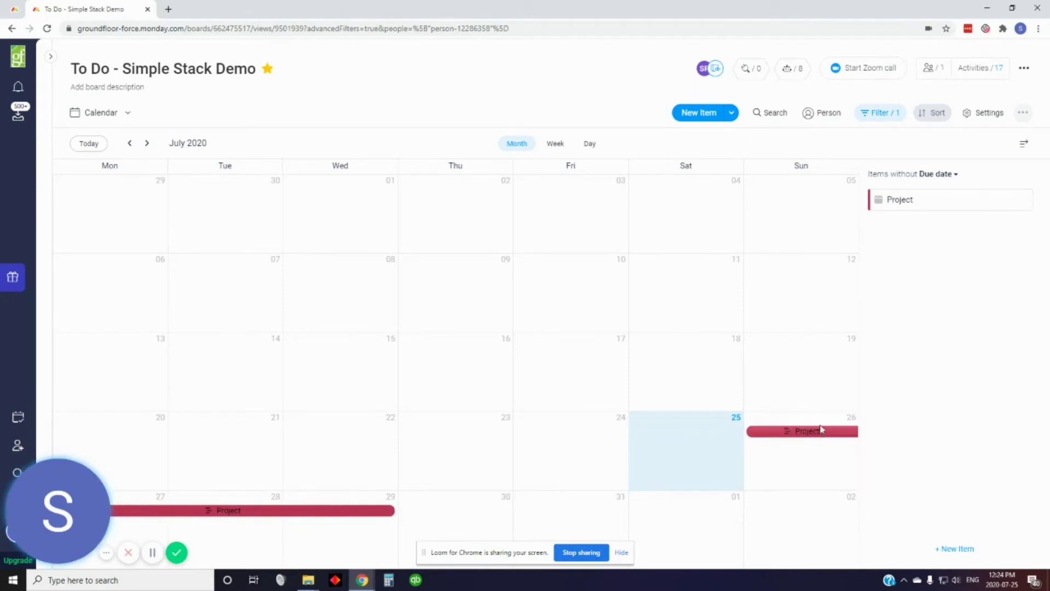
Remove the person filter from the Calendar view
{"action": "left_click", "coordinate": [879, 115]}
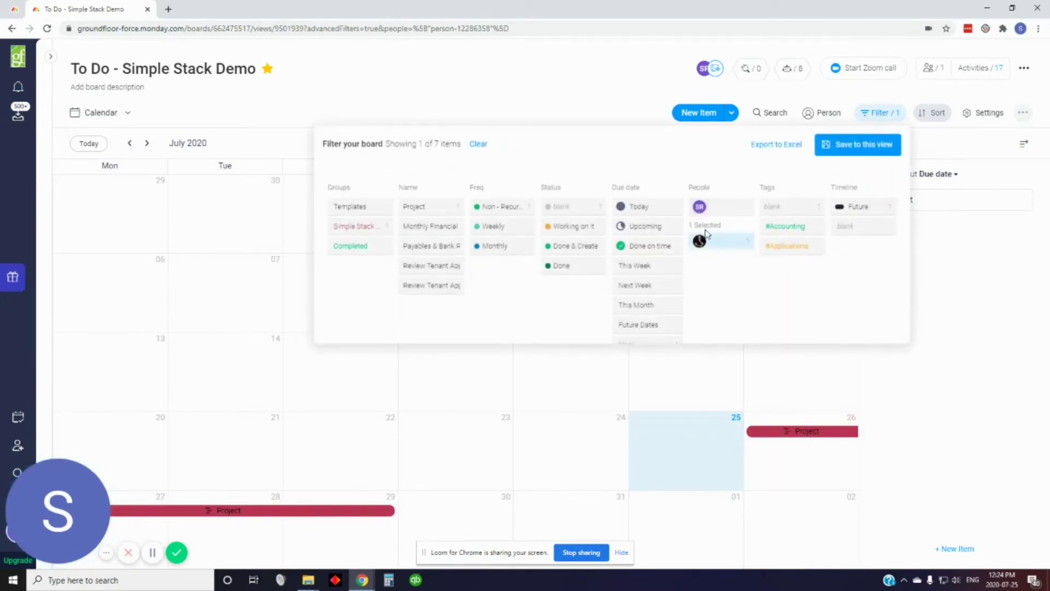
{"action": "left_click", "coordinate": [718, 242]}
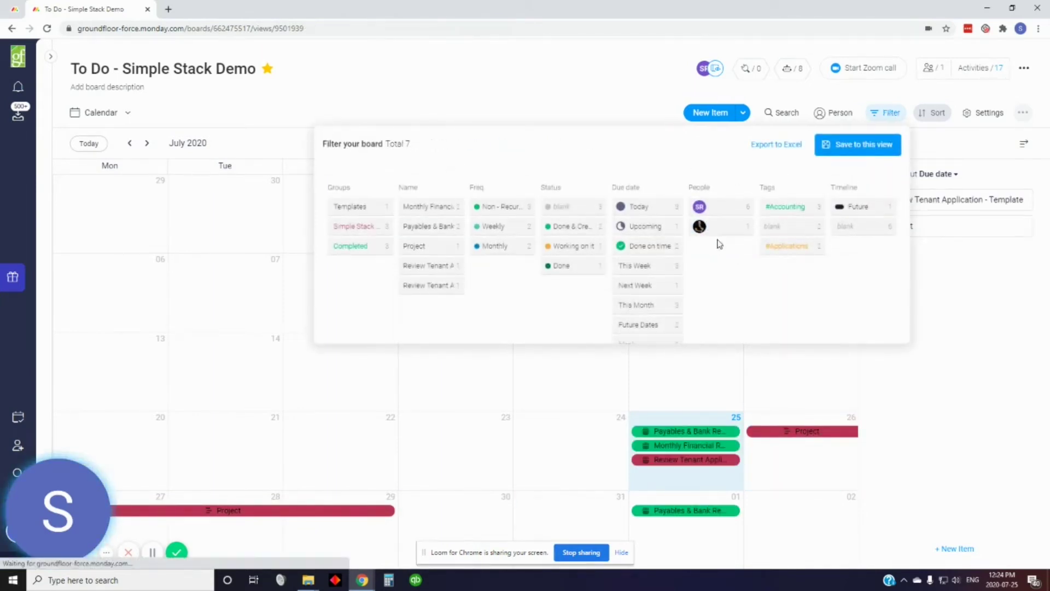
{"action": "left_click", "coordinate": [607, 100]}
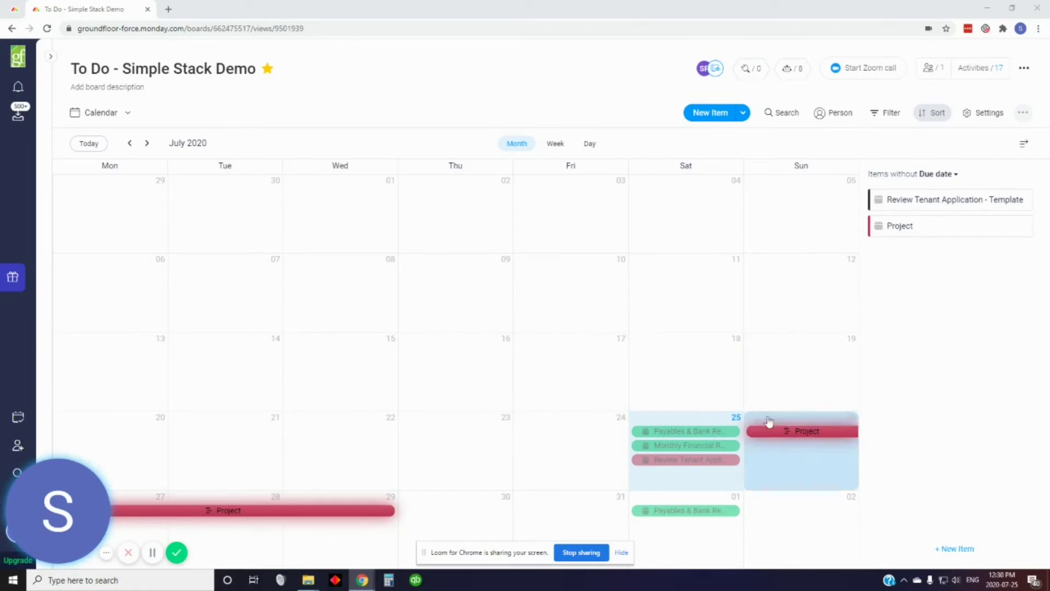
Open the Project item from the calendar and reassign it to SR
{"action": "left_click", "coordinate": [782, 433]}
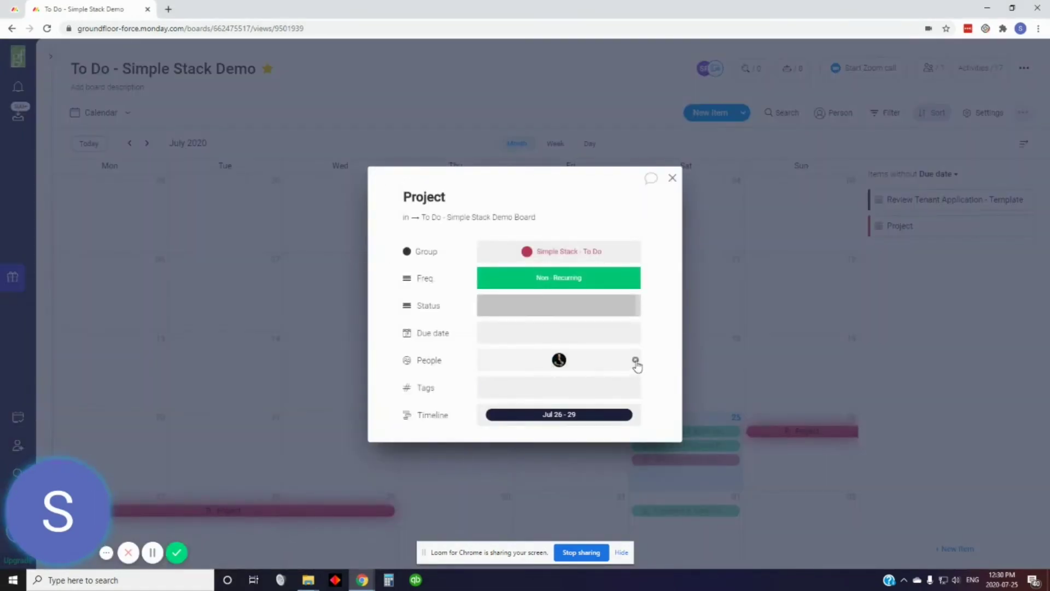
{"action": "left_click", "coordinate": [559, 363]}
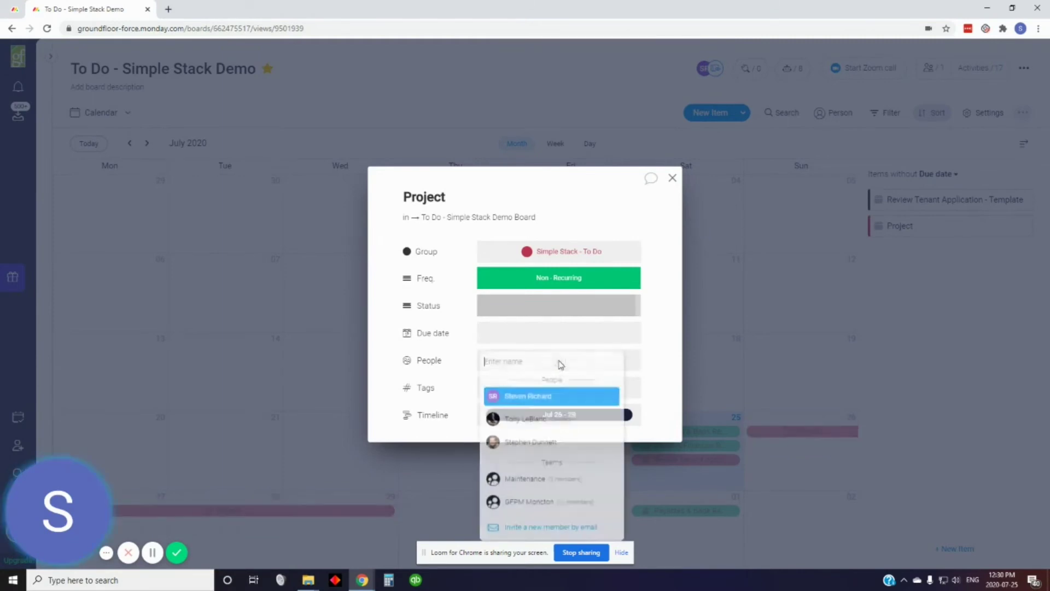
{"action": "left_click", "coordinate": [548, 400]}
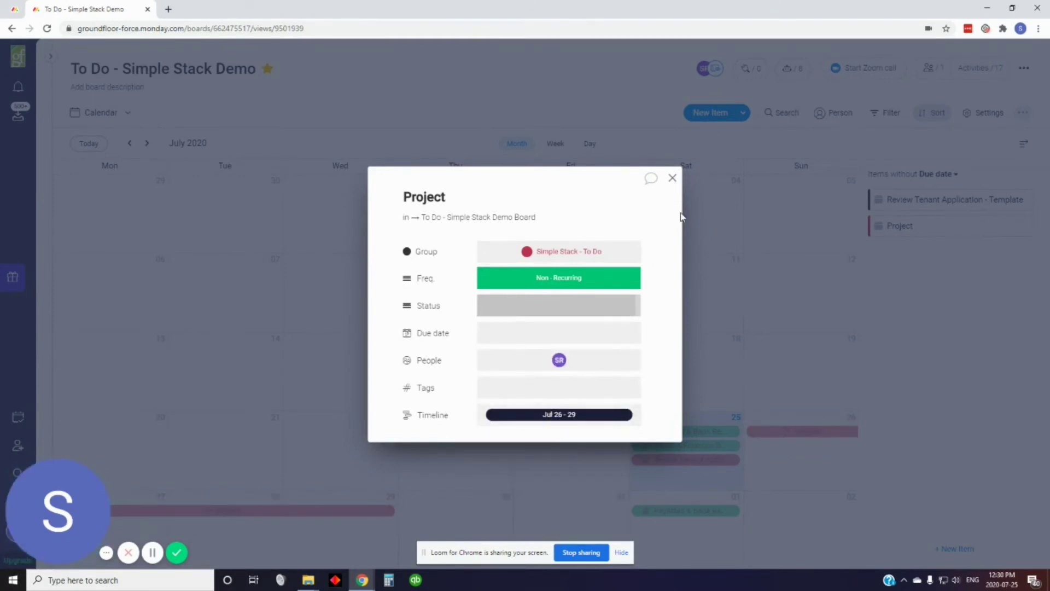
{"action": "left_click", "coordinate": [672, 180]}
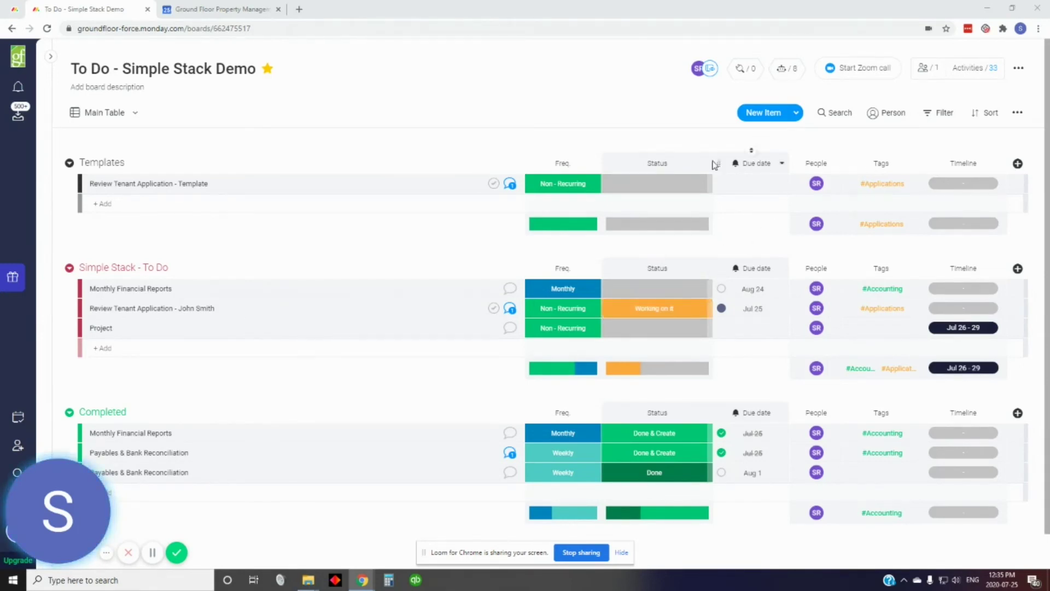
Sync the Due date column to Google Calendar for items assigned to me only
{"action": "left_click", "coordinate": [782, 163]}
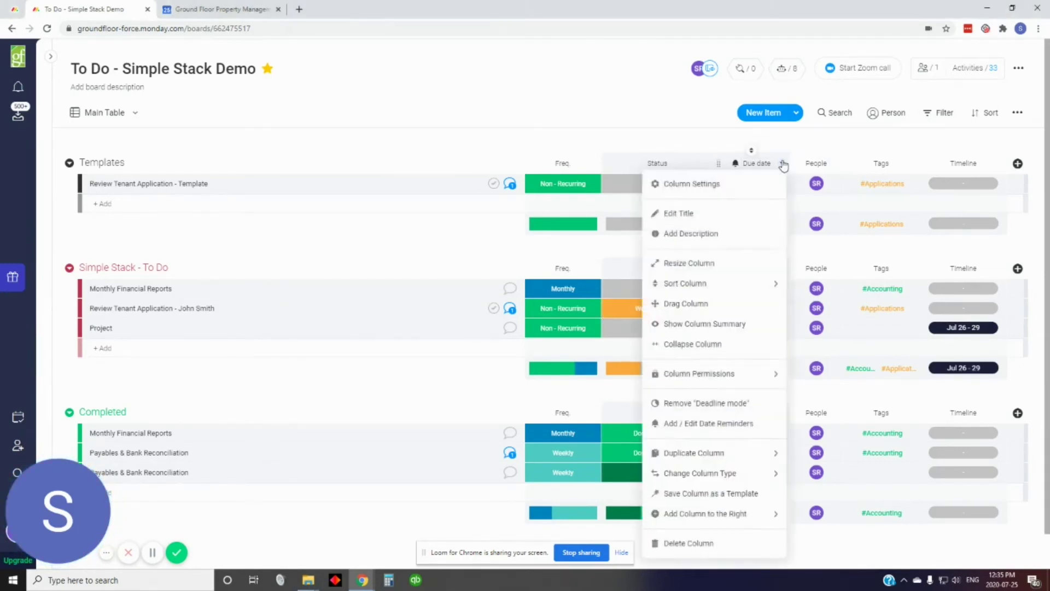
{"action": "left_click", "coordinate": [720, 186]}
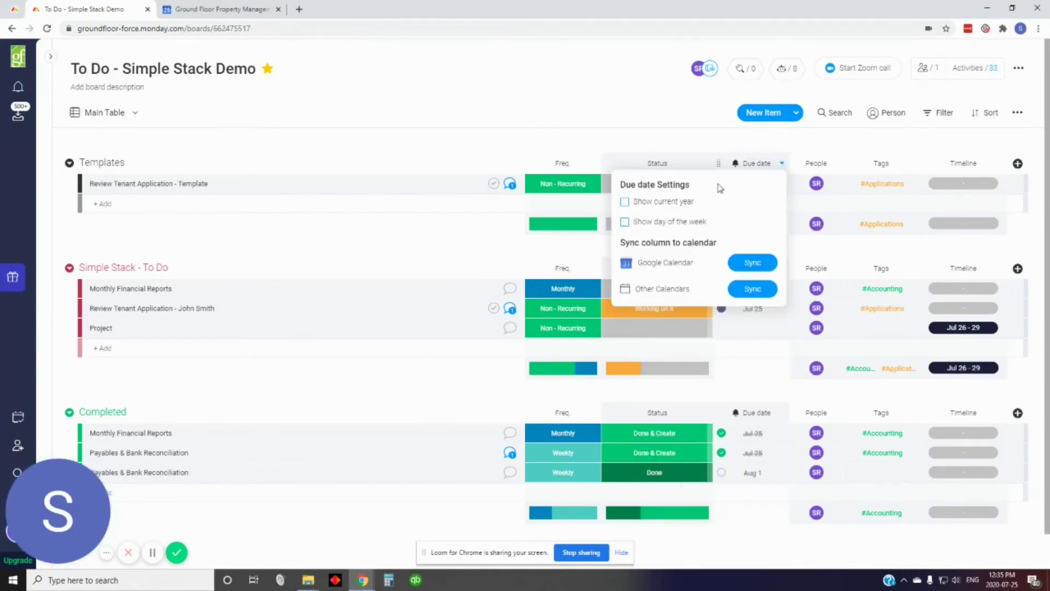
{"action": "left_click", "coordinate": [758, 268]}
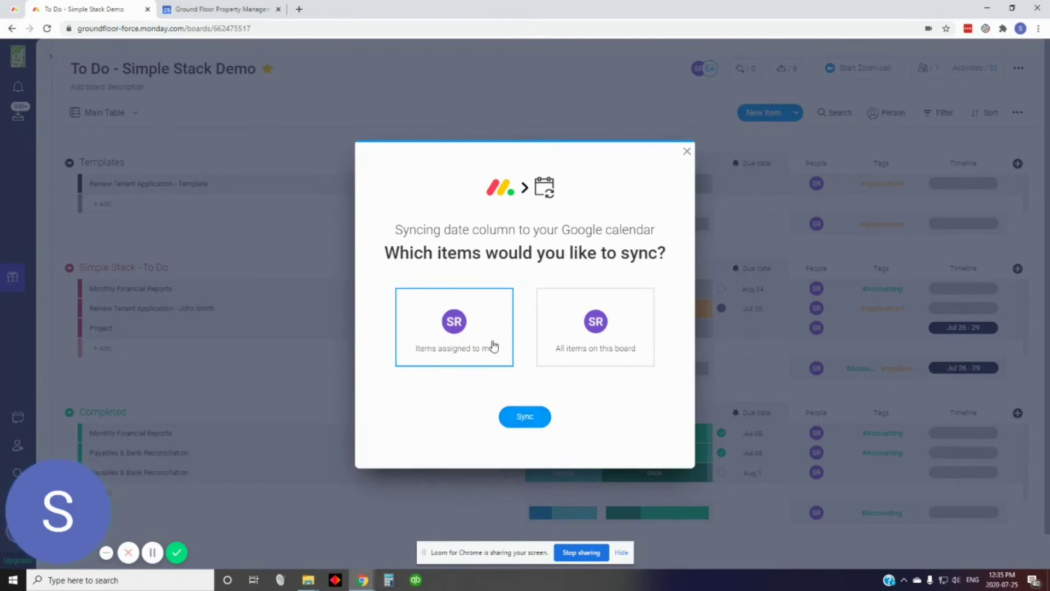
{"action": "left_click", "coordinate": [529, 419]}
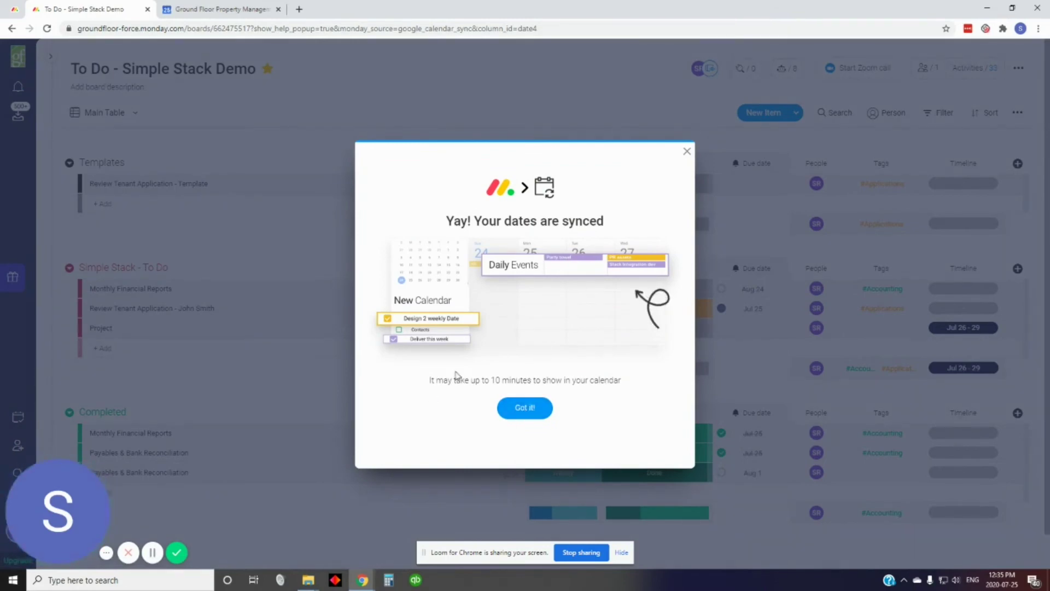
{"action": "left_click", "coordinate": [524, 409]}
Switch to Google Calendar to examine the synced tasks, temporarily showing the To Do - June 2020 Due date calendar
{"action": "left_click", "coordinate": [221, 9]}
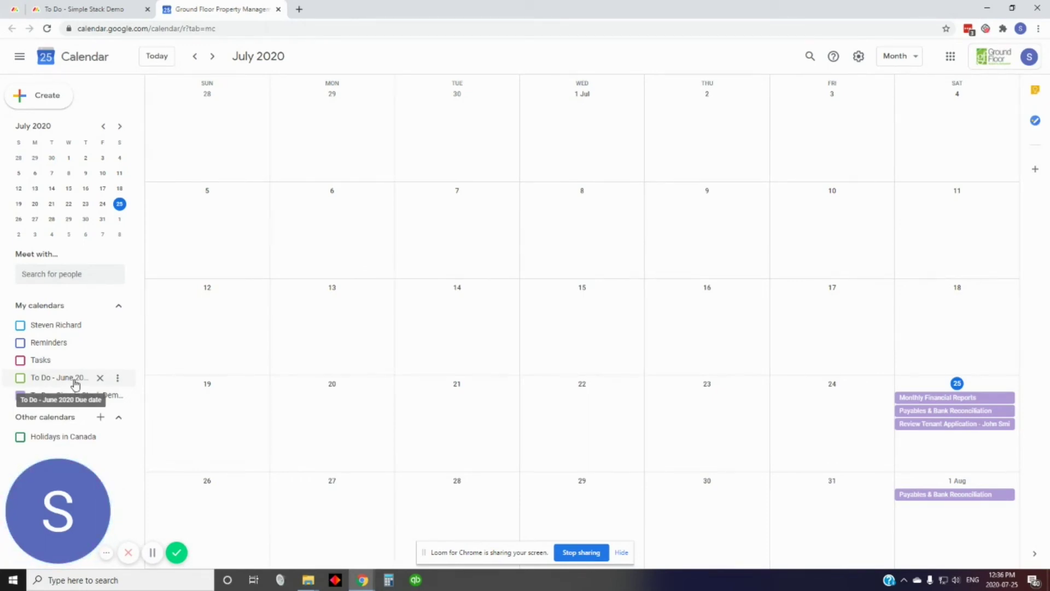
{"action": "left_click", "coordinate": [20, 378]}
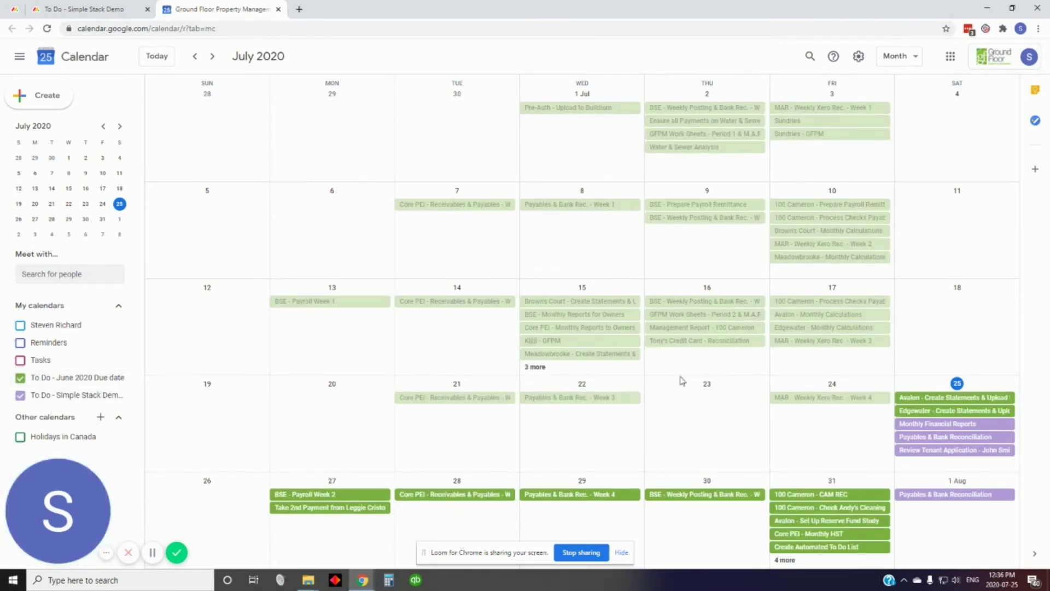
{"action": "left_click", "coordinate": [20, 378]}
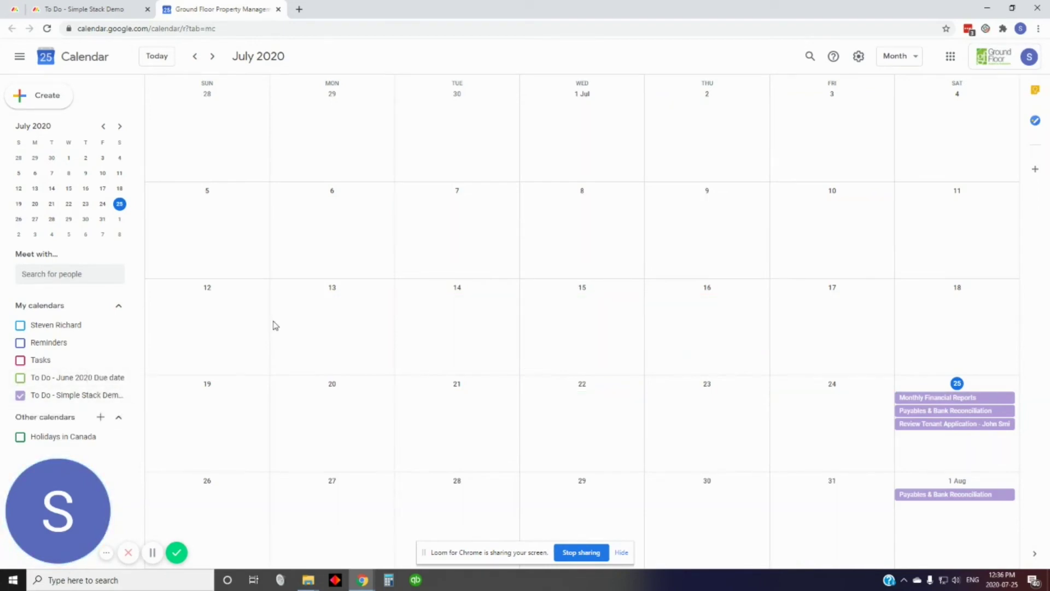
Return to the monday.com board and add an item named "New Task" to the Simple Stack - To Do group
{"action": "left_click", "coordinate": [84, 9]}
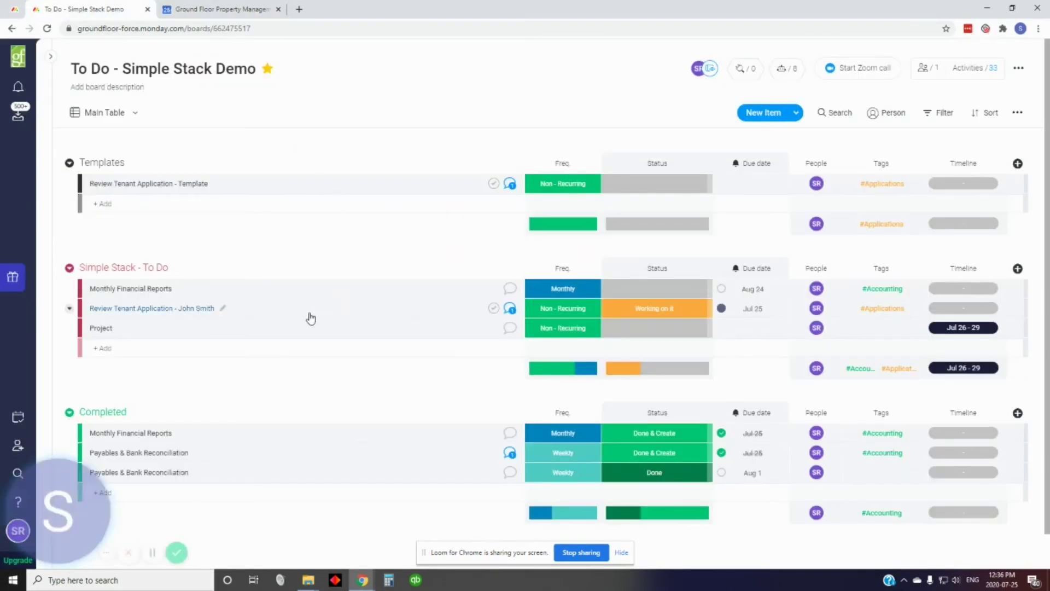
{"action": "left_click", "coordinate": [157, 350]}
{"action": "type", "text": "New T"}
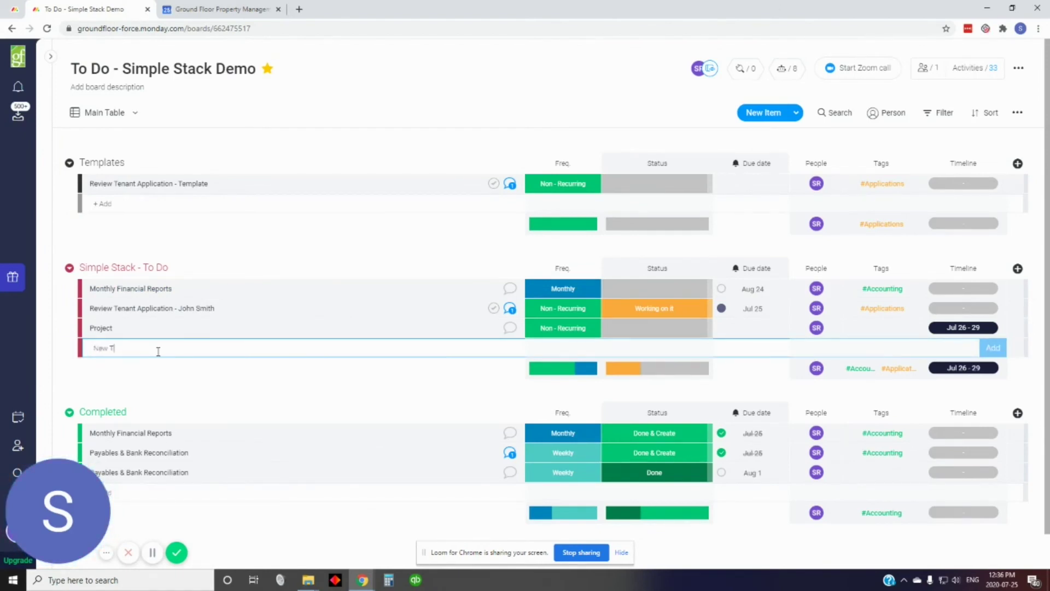
{"action": "type", "text": "ask"}
{"action": "key", "text": "Return"}
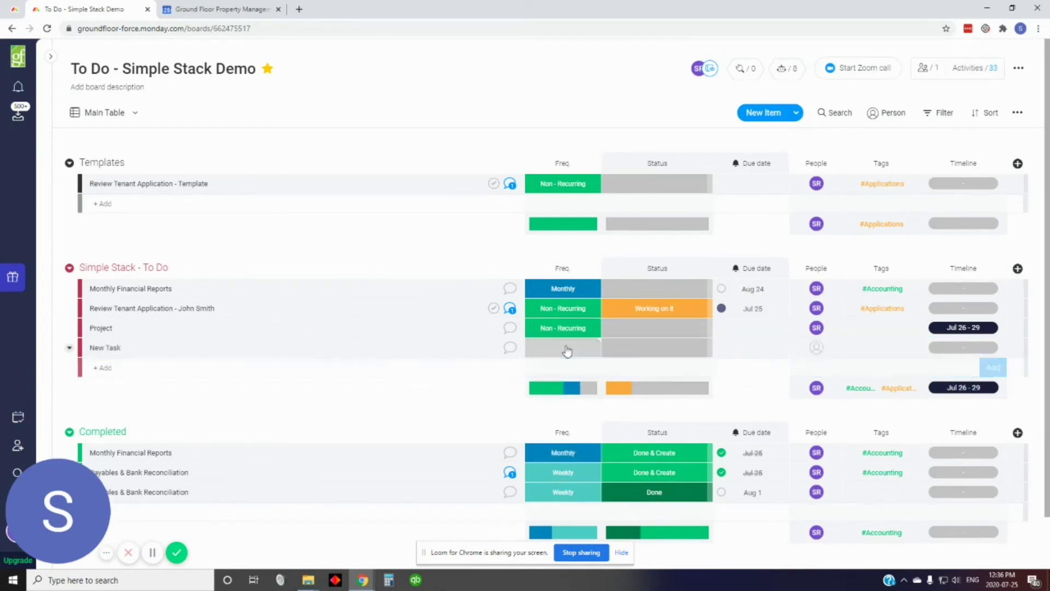
Set the New Task item's frequency to Non - Recurring and its due date to Jul 29
{"action": "left_click", "coordinate": [567, 352]}
{"action": "left_click", "coordinate": [578, 421]}
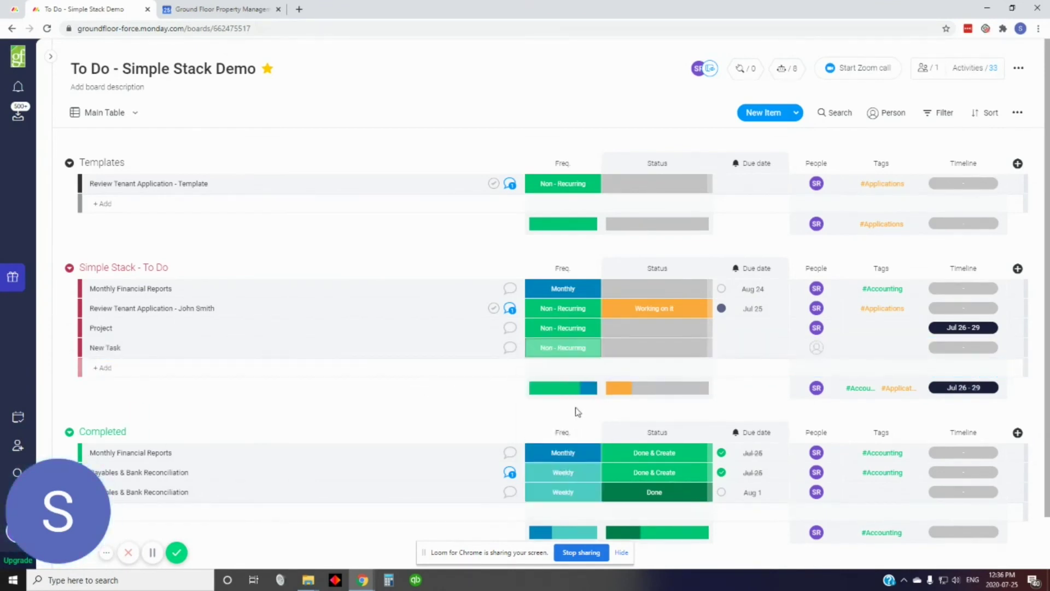
{"action": "left_click", "coordinate": [730, 349]}
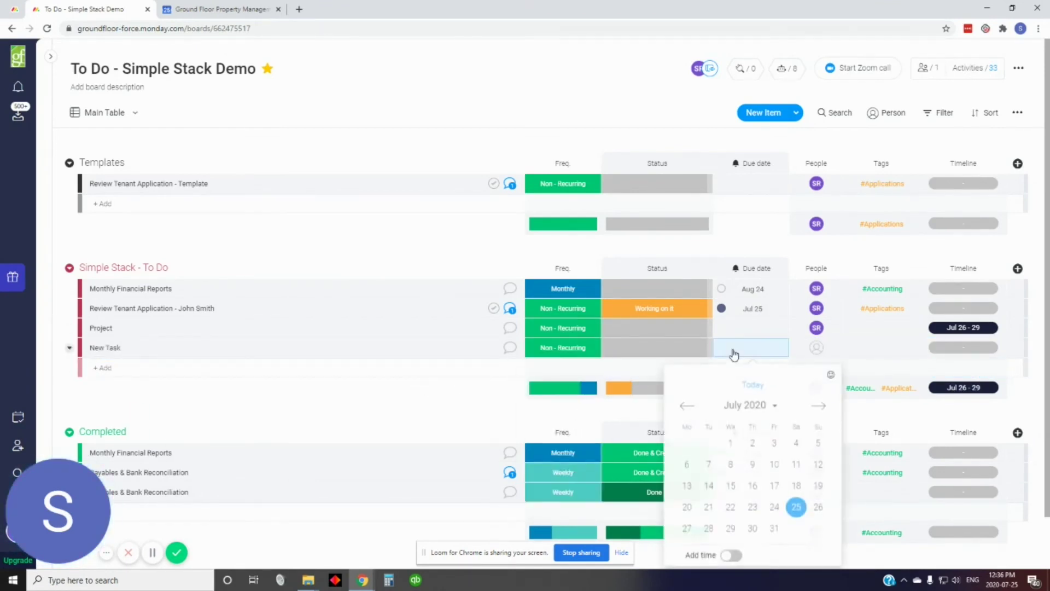
{"action": "left_click", "coordinate": [731, 530]}
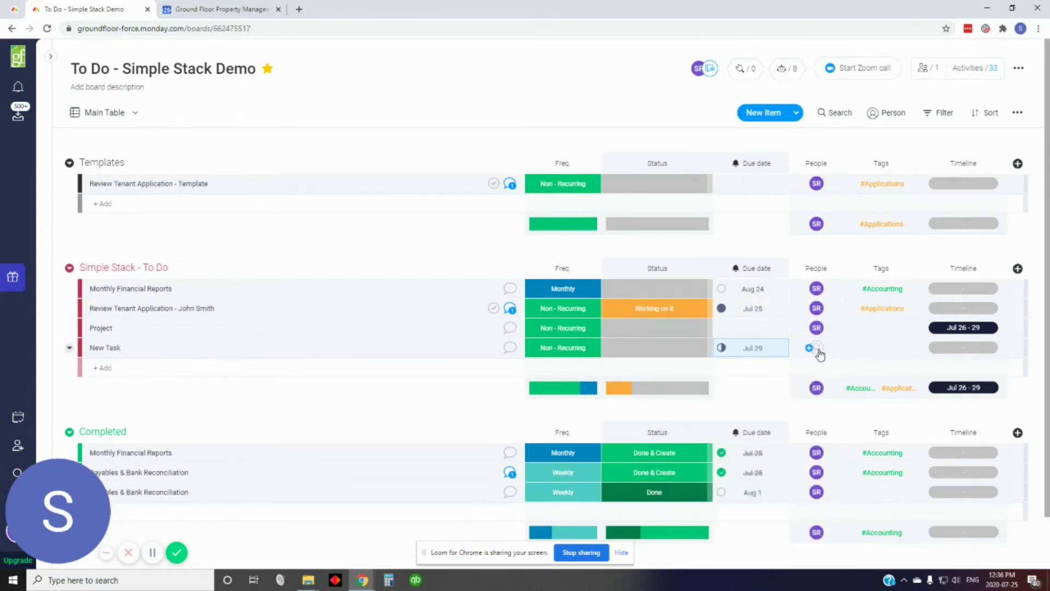
Assign the New Task item to yourself and switch to Google Calendar to check the synced tasks
{"action": "left_click", "coordinate": [818, 351]}
{"action": "left_click", "coordinate": [834, 383]}
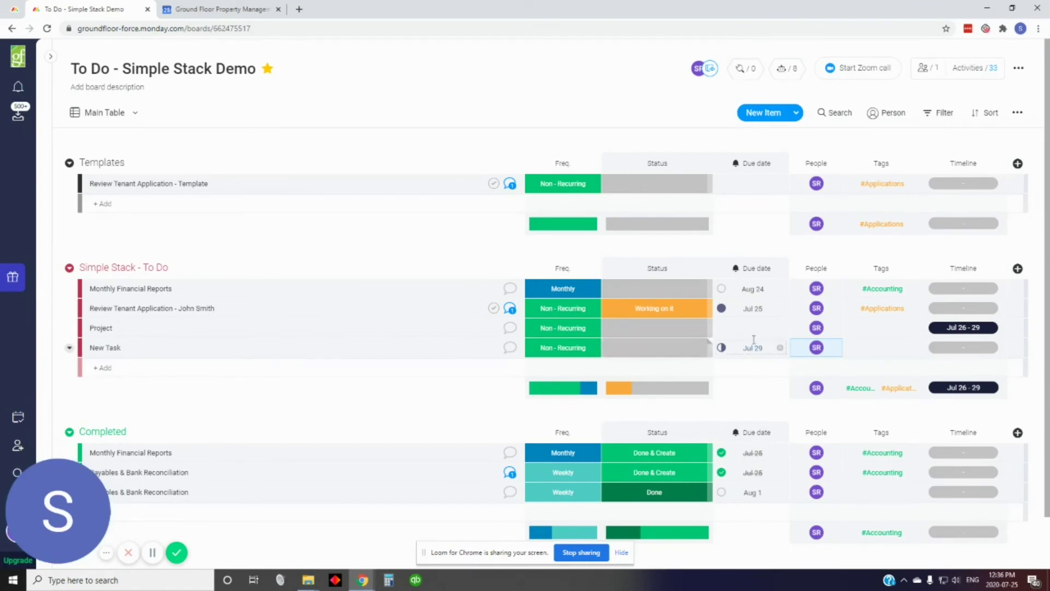
{"action": "left_click", "coordinate": [223, 7]}
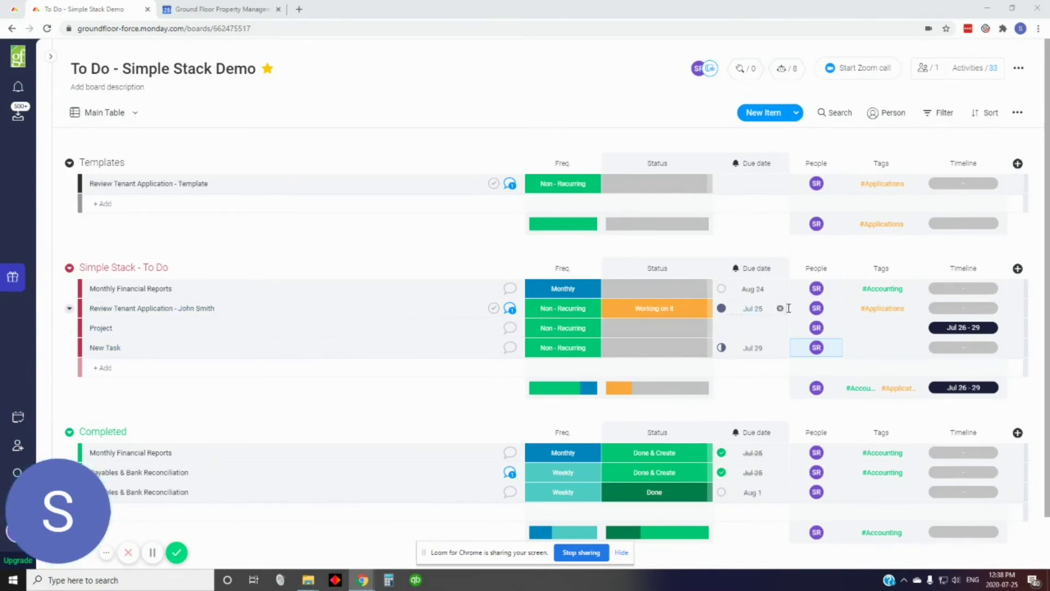
Reassign the Review Tenant Application item in the Simple Stack - To Do group to another team member and open its status options
{"action": "left_click", "coordinate": [838, 309]}
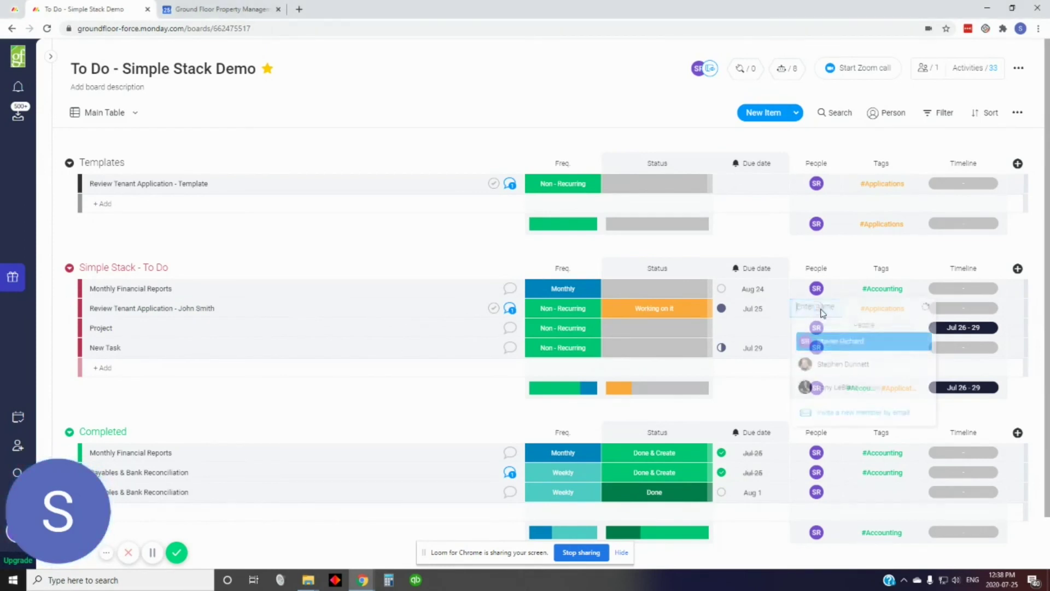
{"action": "left_click", "coordinate": [837, 394]}
{"action": "left_click", "coordinate": [660, 308]}
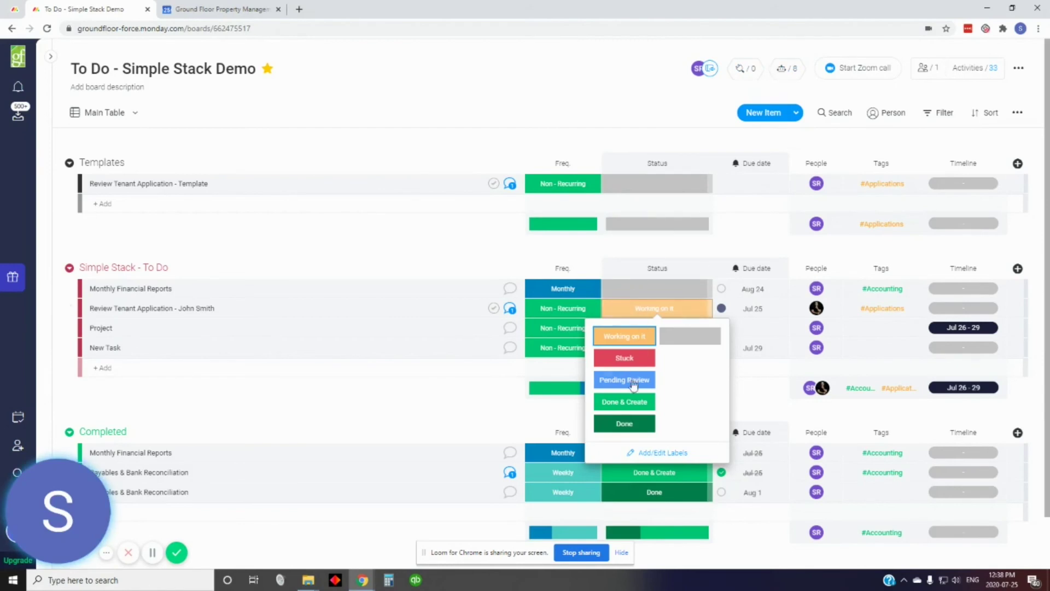
Start a notification automation for the board that triggers when Status changes to Pending Review
{"action": "left_click", "coordinate": [786, 71]}
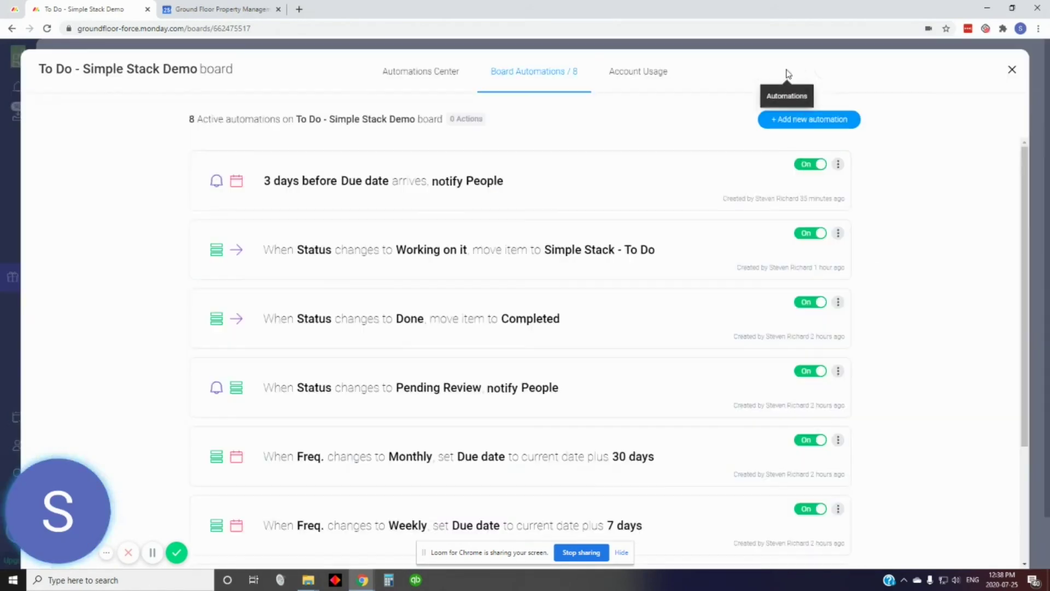
{"action": "left_click", "coordinate": [439, 73]}
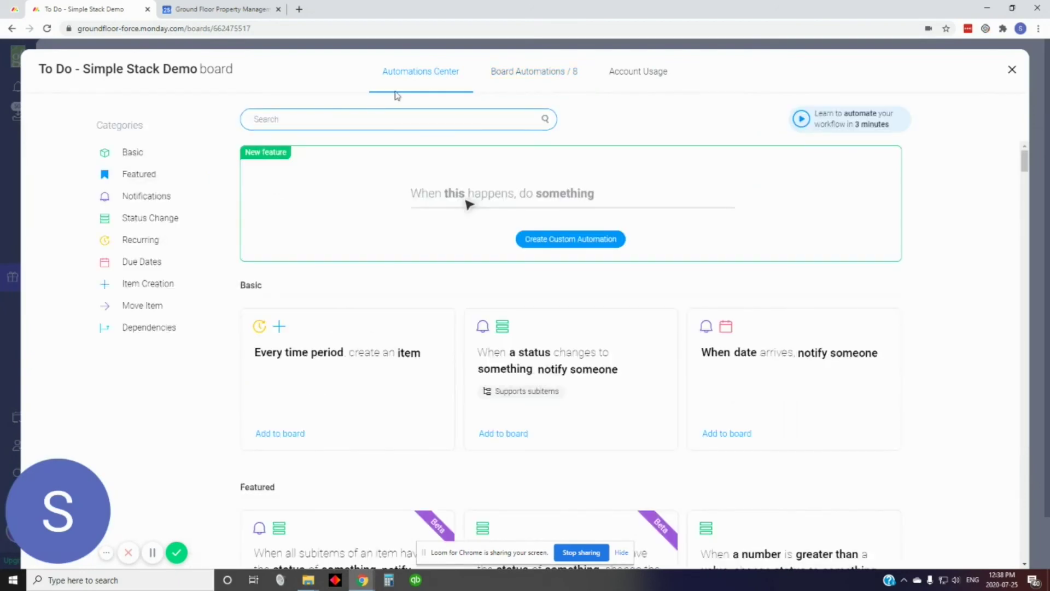
{"action": "left_click", "coordinate": [145, 198]}
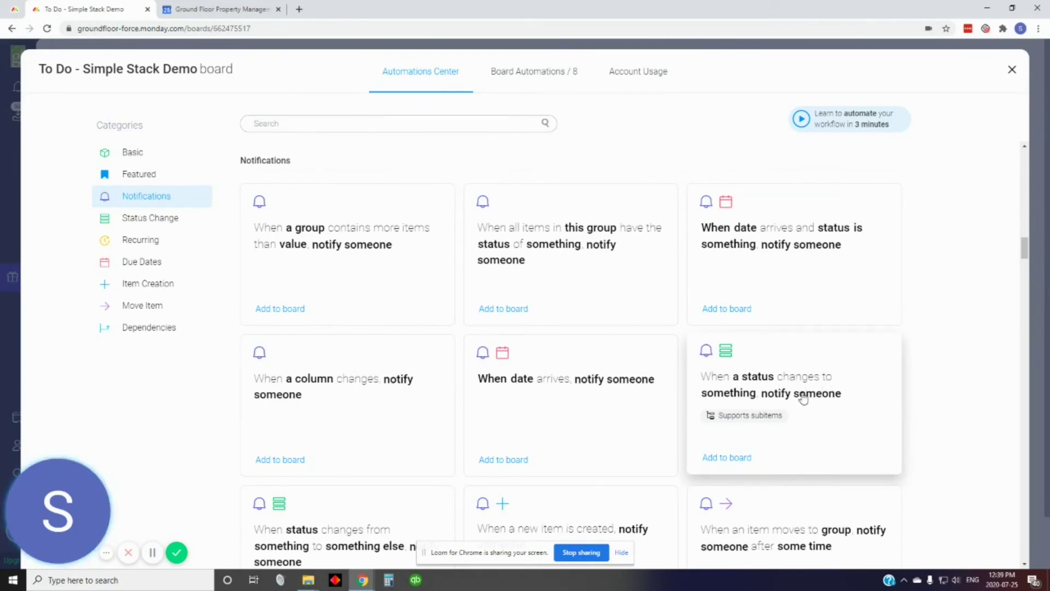
{"action": "left_click", "coordinate": [727, 381]}
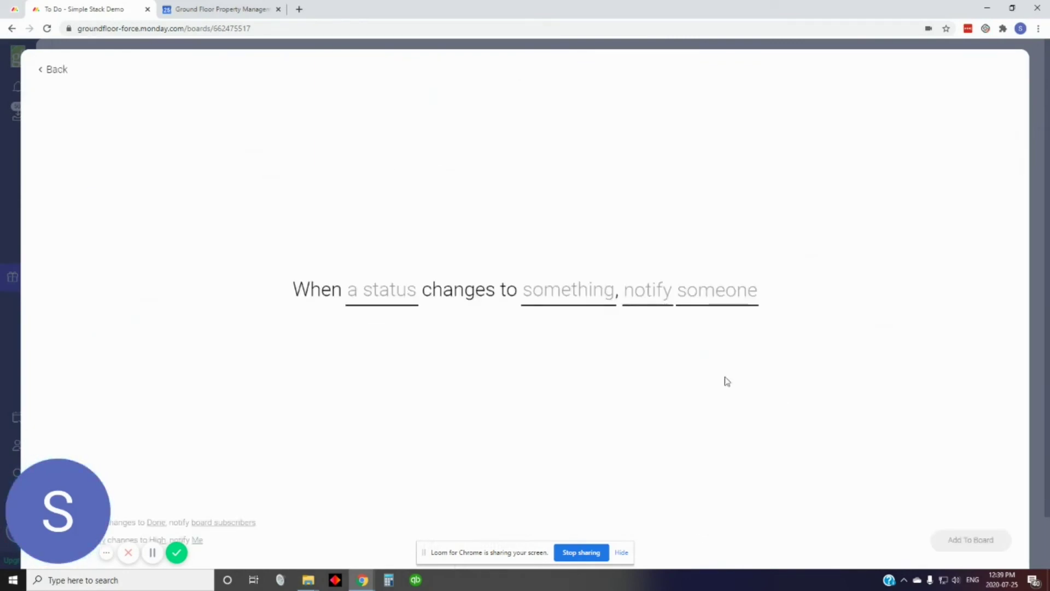
{"action": "left_click", "coordinate": [398, 292]}
{"action": "left_click", "coordinate": [396, 363]}
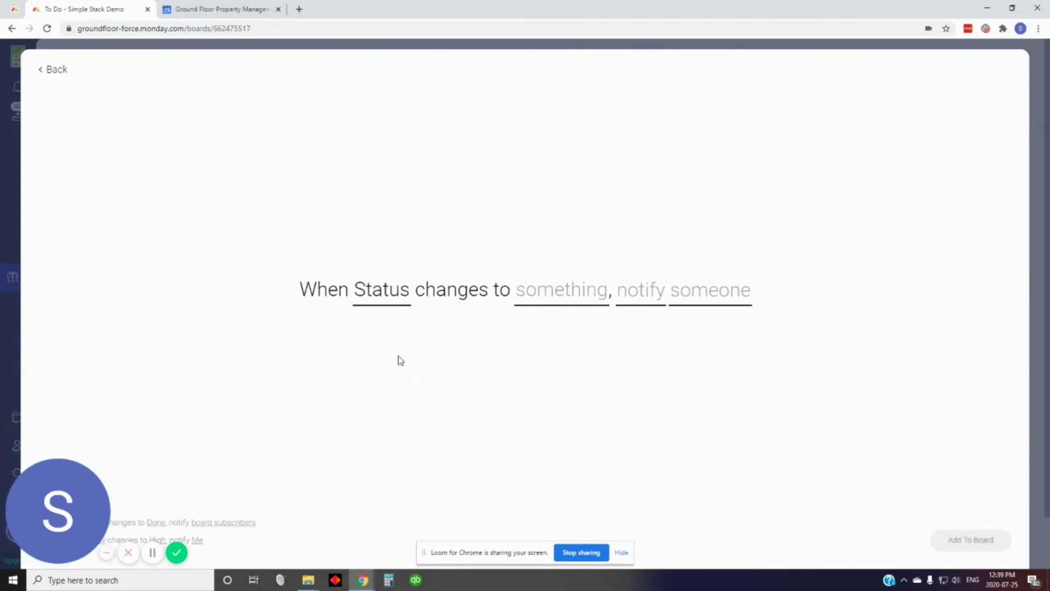
{"action": "left_click", "coordinate": [540, 300]}
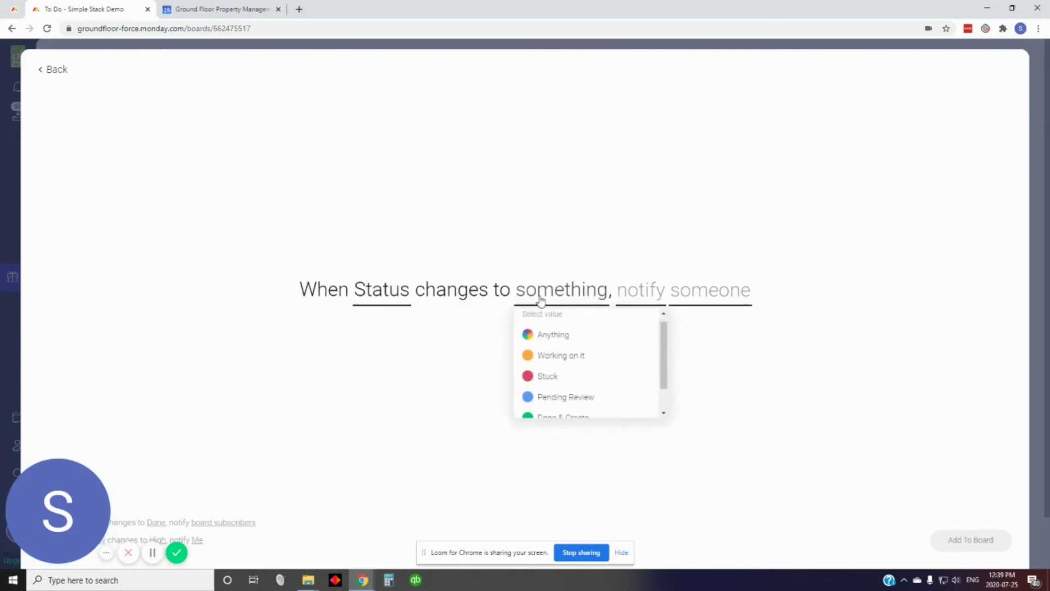
{"action": "left_click", "coordinate": [585, 399]}
Have the automation notify the People column with the message "You've been assigned a task." and add it to the board
{"action": "left_click", "coordinate": [754, 294]}
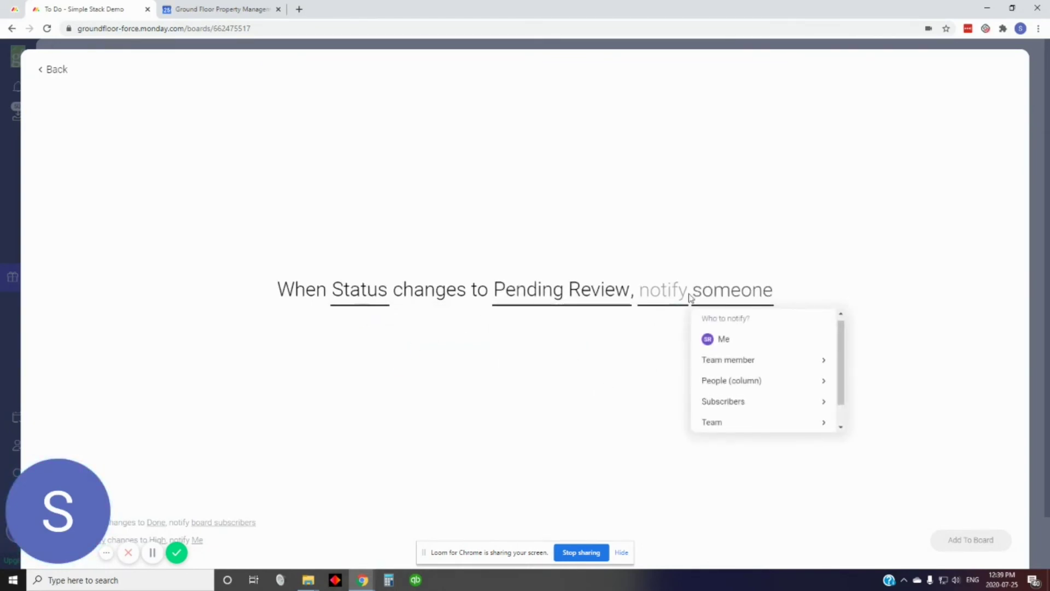
{"action": "left_click", "coordinate": [756, 383]}
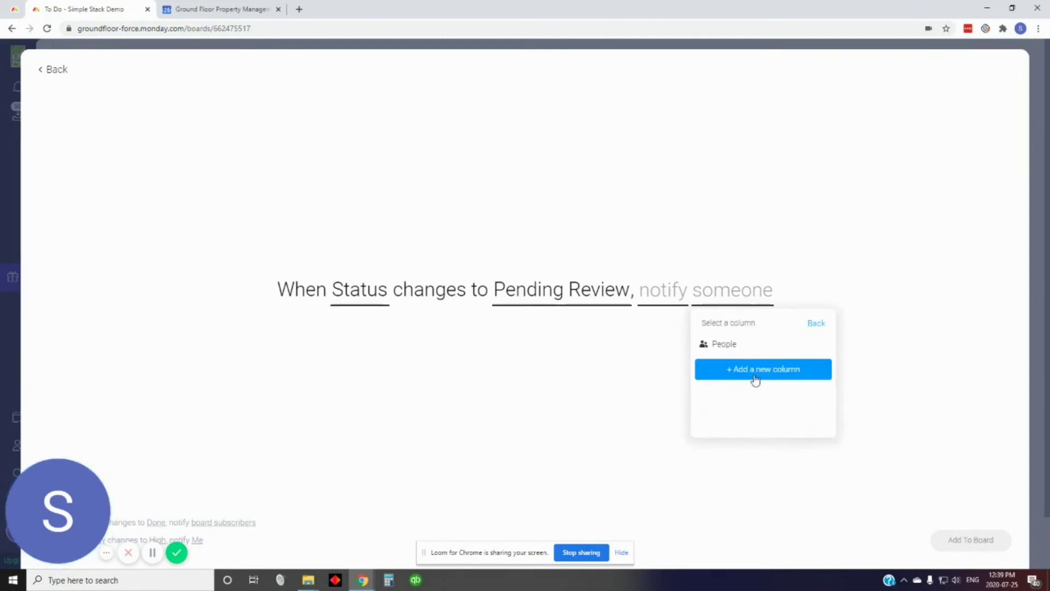
{"action": "left_click", "coordinate": [727, 340]}
{"action": "left_click", "coordinate": [673, 302]}
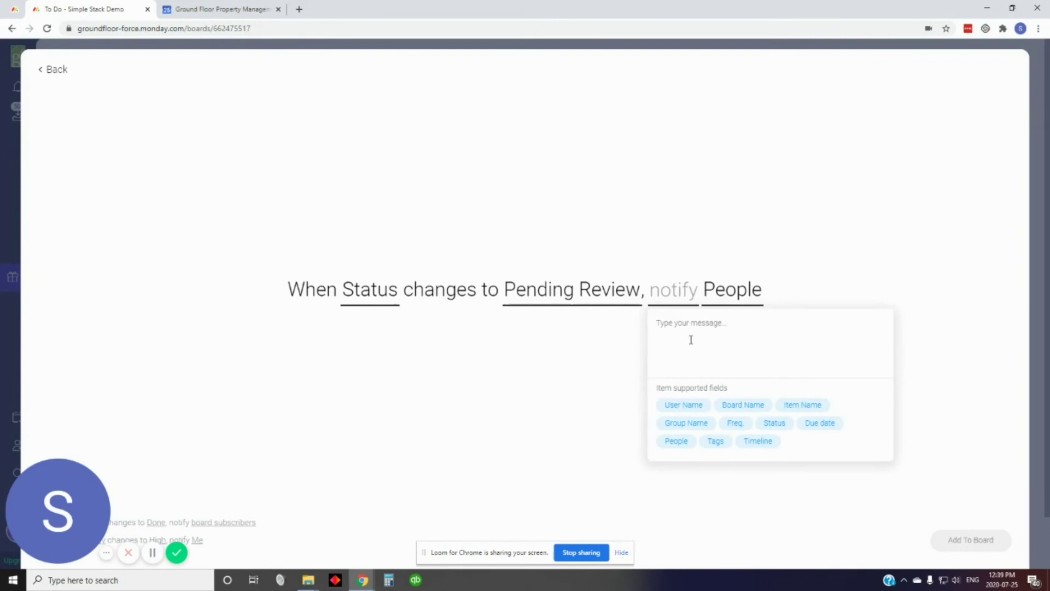
{"action": "type", "text": "You've been assigned a task."}
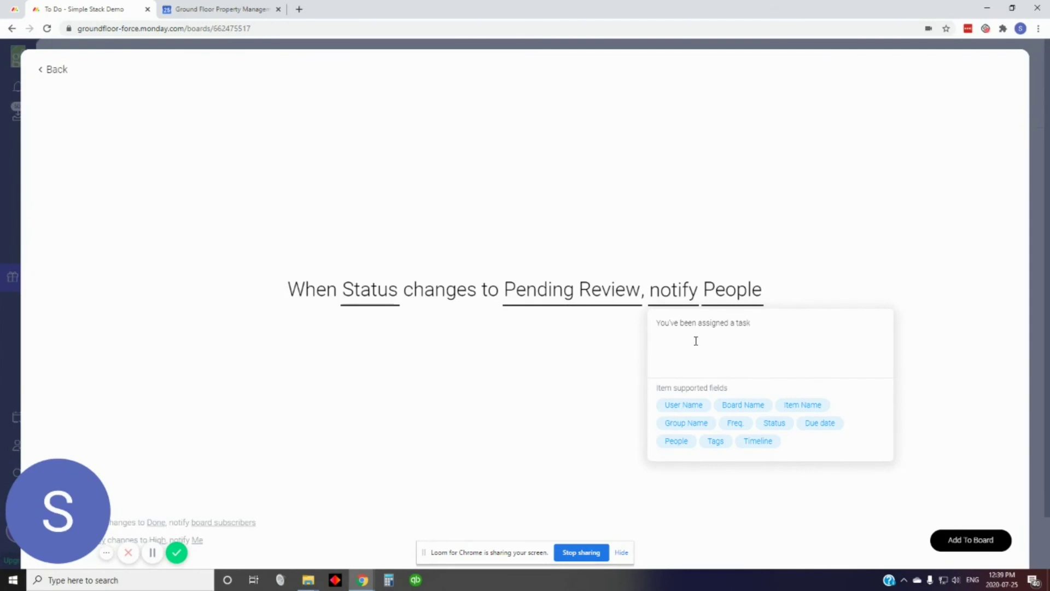
{"action": "left_click", "coordinate": [983, 540]}
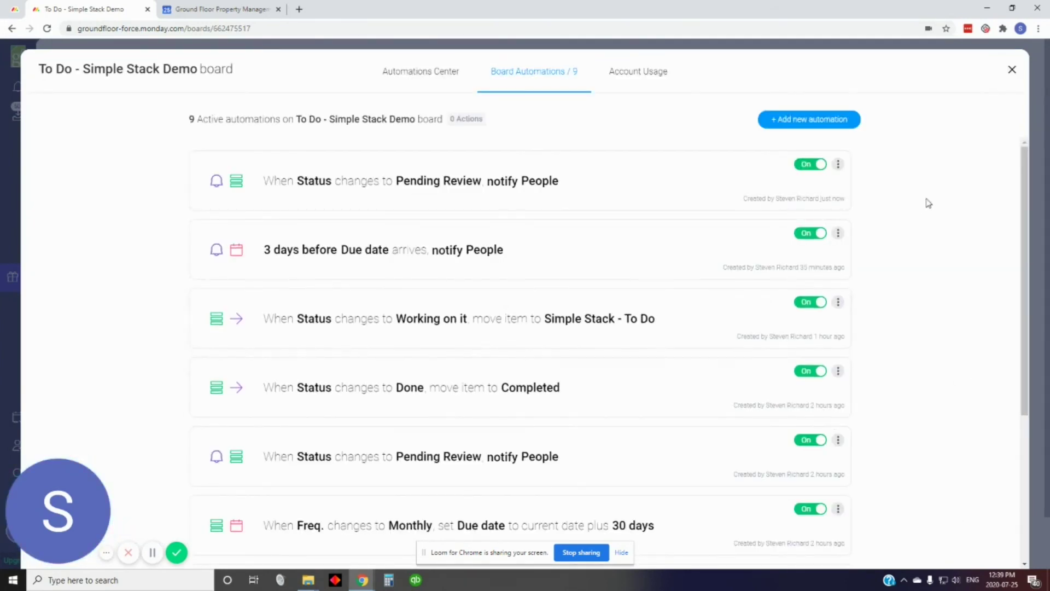
{"action": "left_click", "coordinate": [1012, 74]}
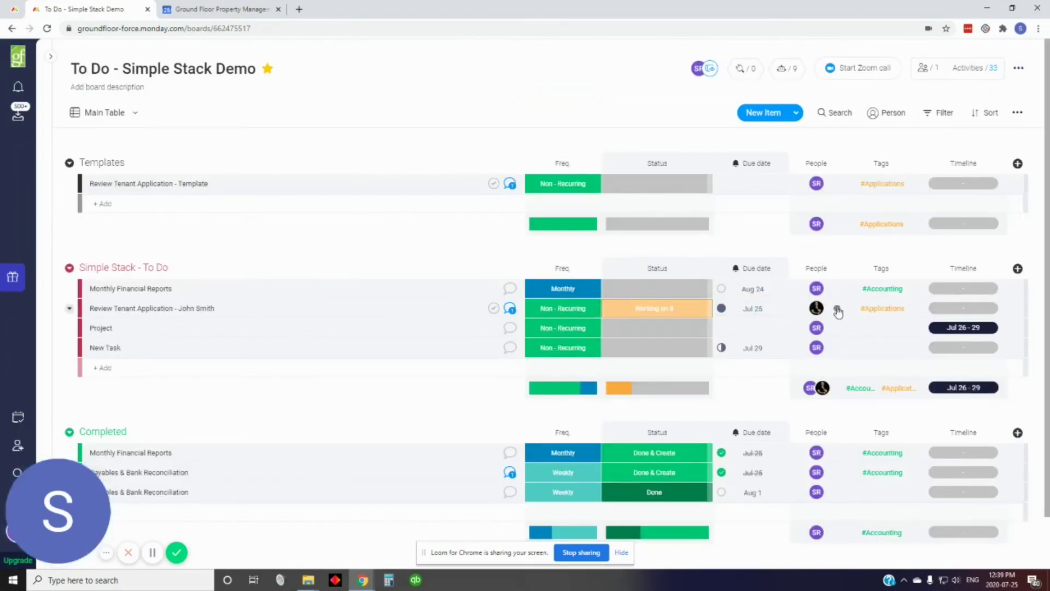
Assign the Review Tenant Application item in Simple Stack - To Do back to yourself and set its status to Pending Review
{"action": "left_click", "coordinate": [836, 309]}
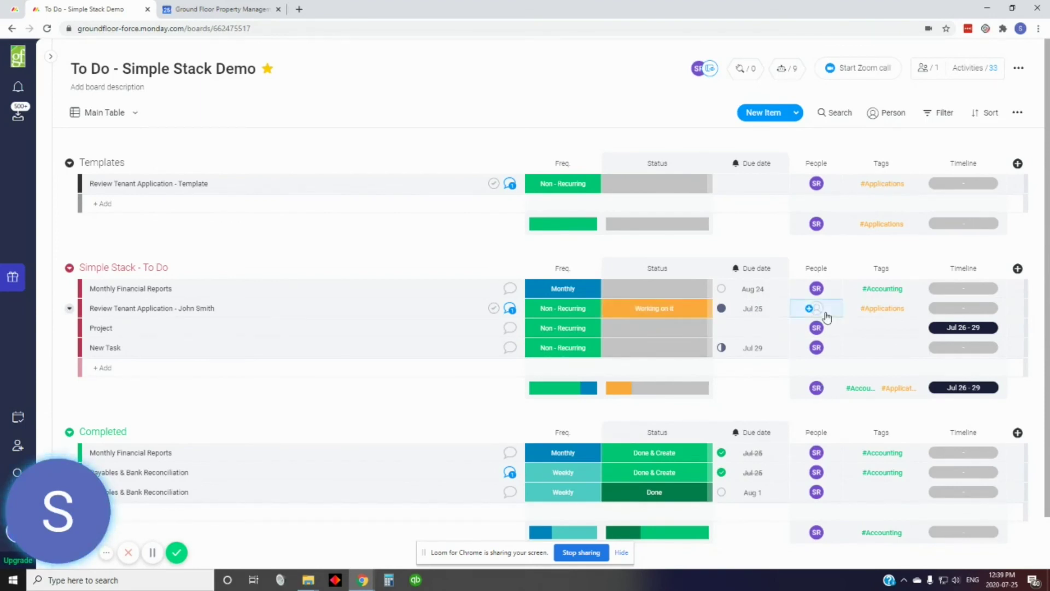
{"action": "left_click", "coordinate": [830, 319]}
{"action": "left_click", "coordinate": [837, 347]}
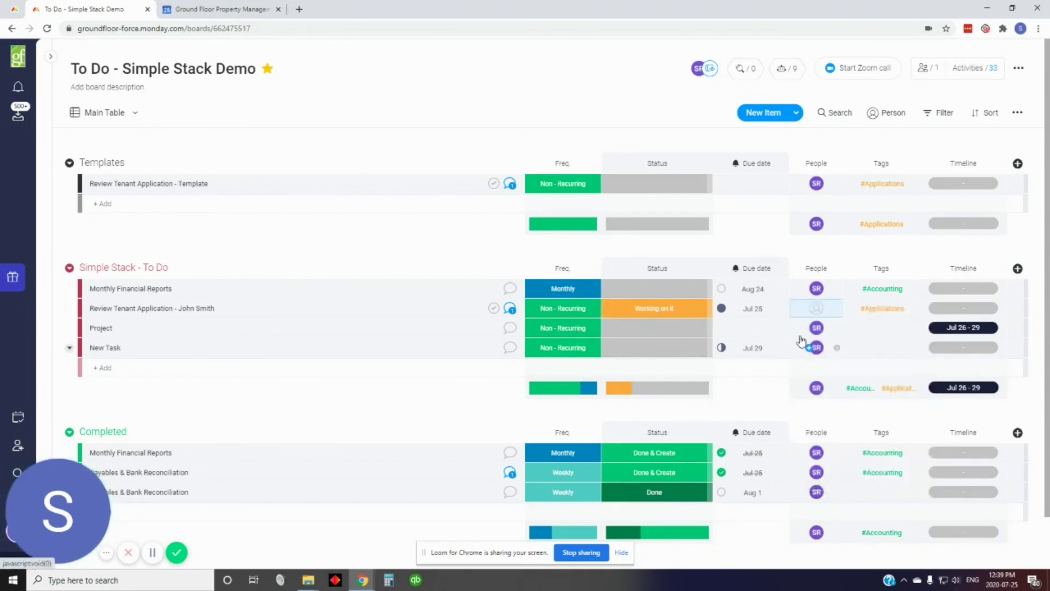
{"action": "left_click", "coordinate": [671, 310]}
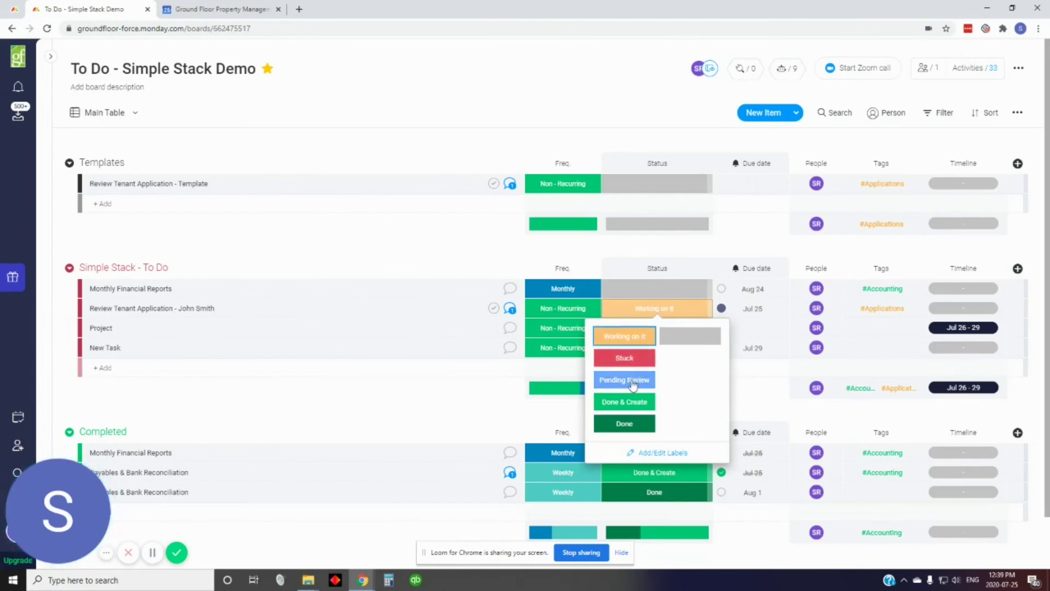
{"action": "left_click", "coordinate": [630, 382]}
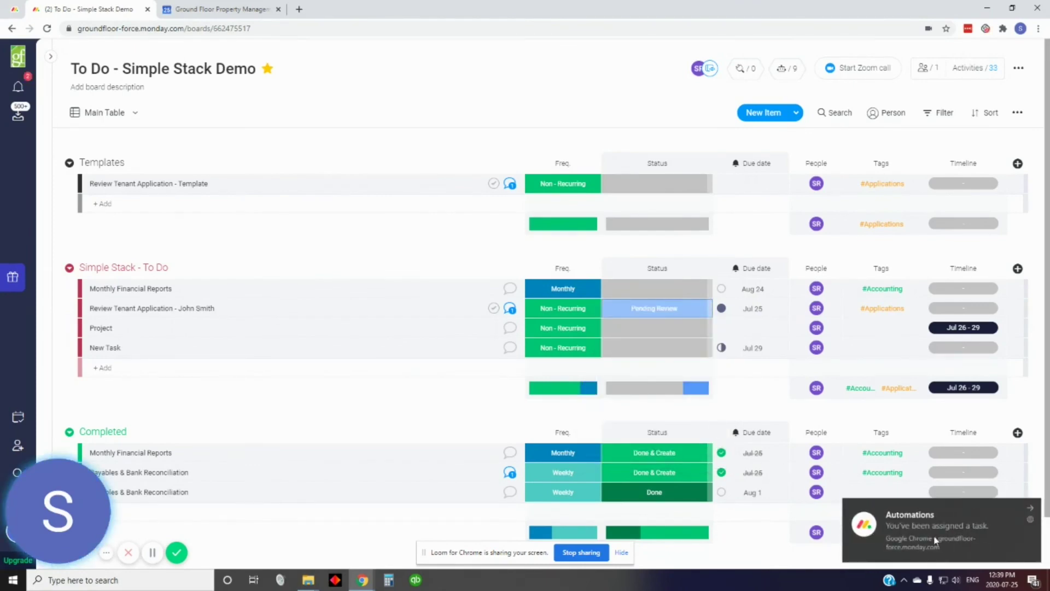
Open the task assignment notification to examine the linked item's updates, and return to the board
{"action": "left_click", "coordinate": [19, 89]}
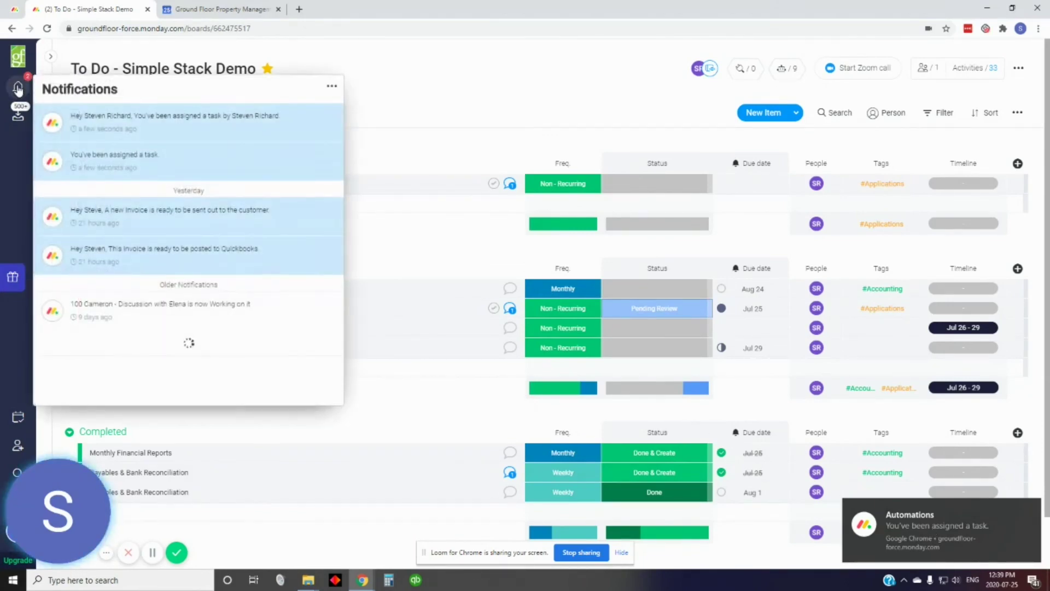
{"action": "left_click", "coordinate": [167, 130]}
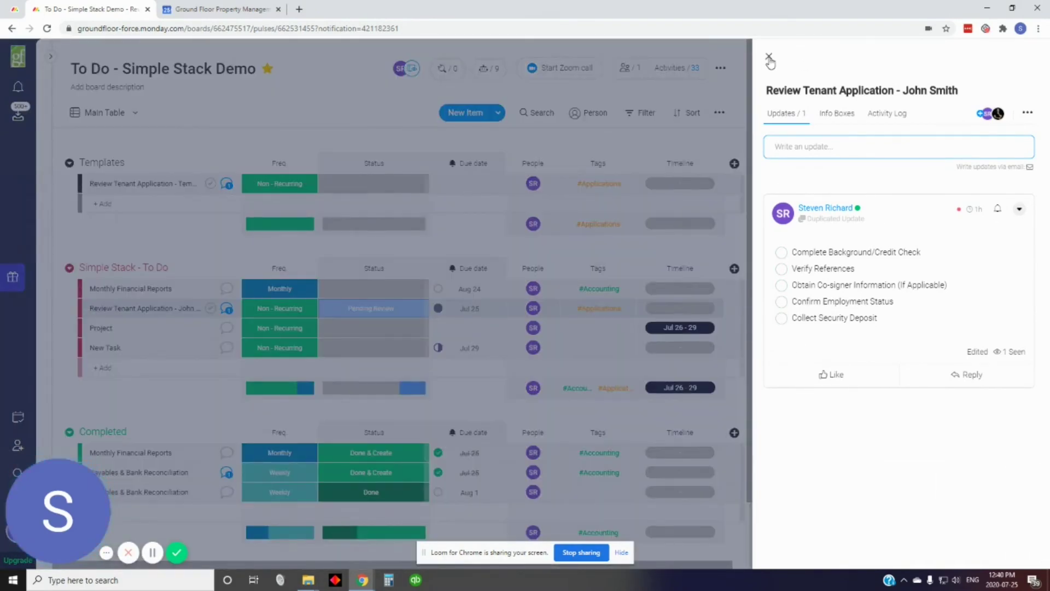
{"action": "left_click", "coordinate": [769, 57]}
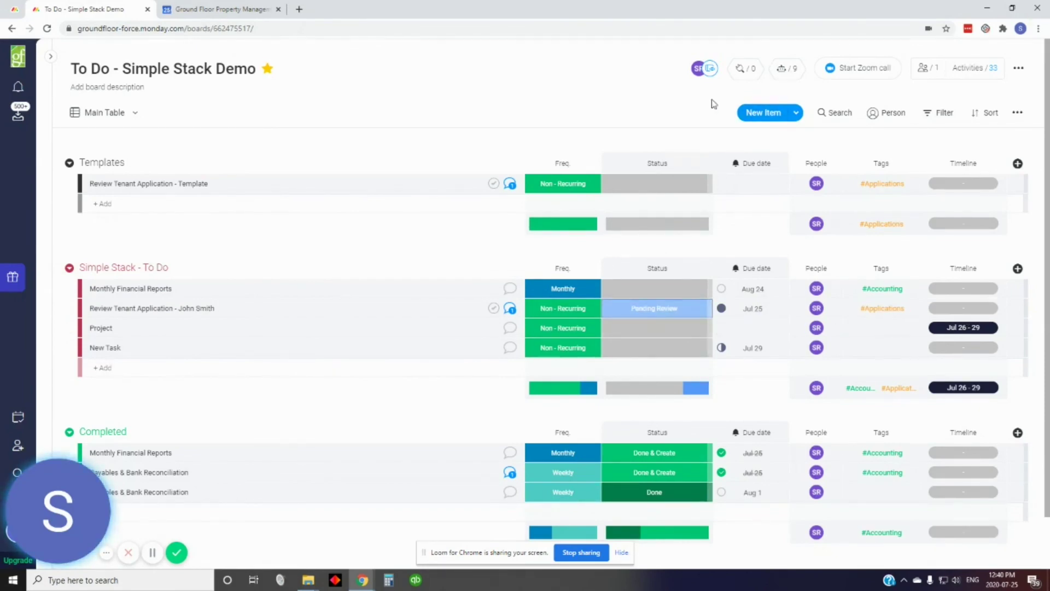
Start an item creation automation for the board that triggers when Status changes to Pending Review
{"action": "left_click", "coordinate": [782, 69]}
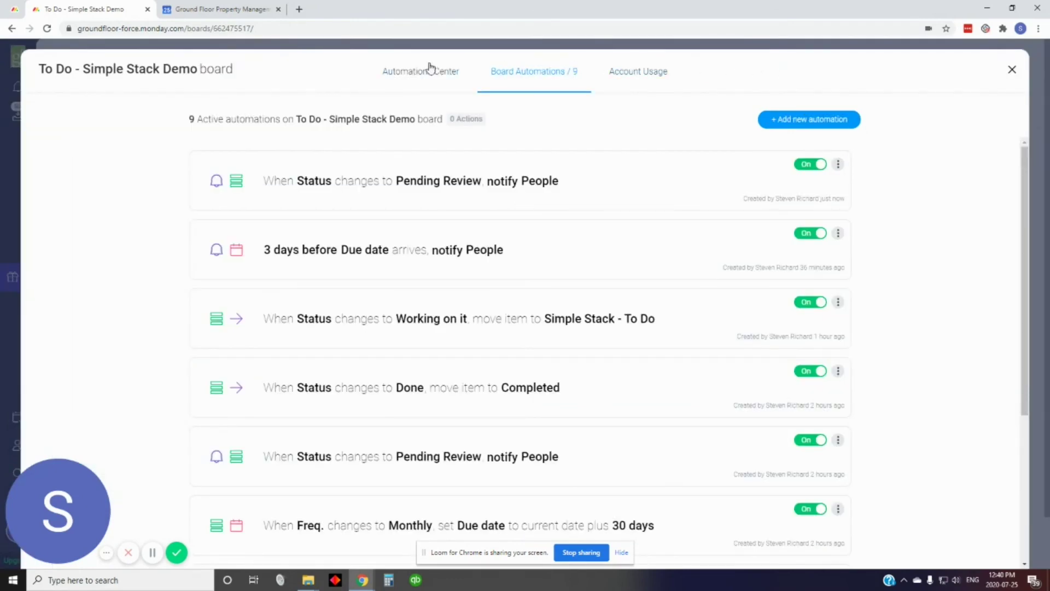
{"action": "left_click", "coordinate": [404, 77]}
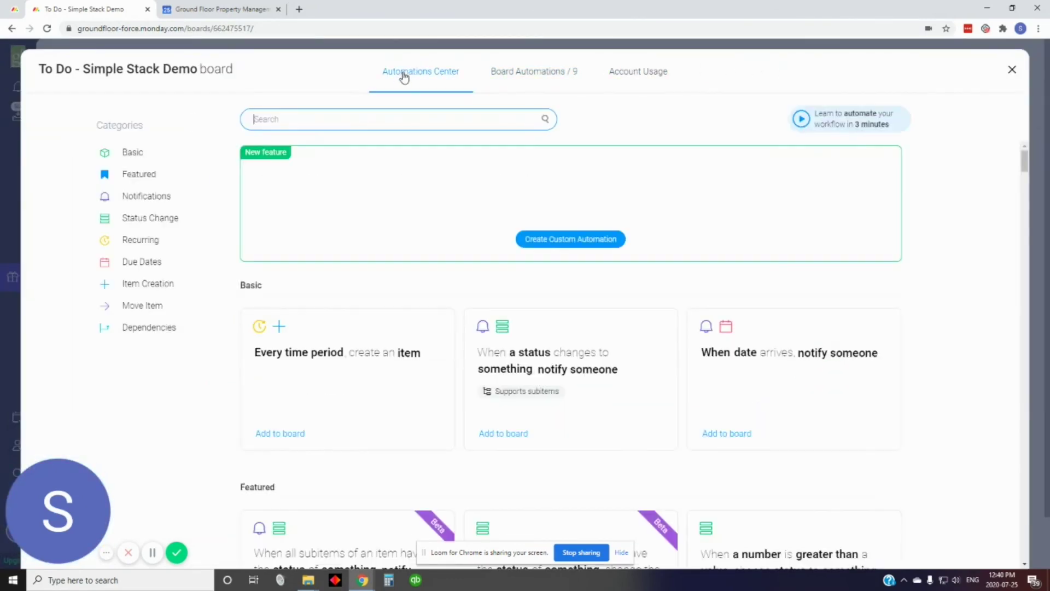
{"action": "left_click", "coordinate": [160, 285]}
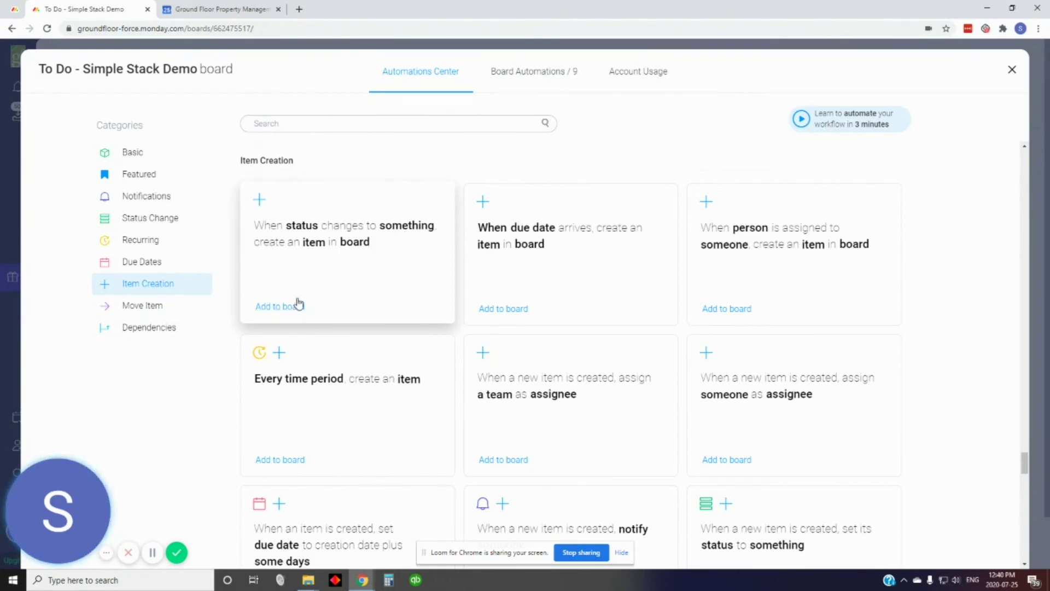
{"action": "left_click", "coordinate": [329, 247]}
{"action": "left_click", "coordinate": [324, 304]}
{"action": "left_click", "coordinate": [366, 365]}
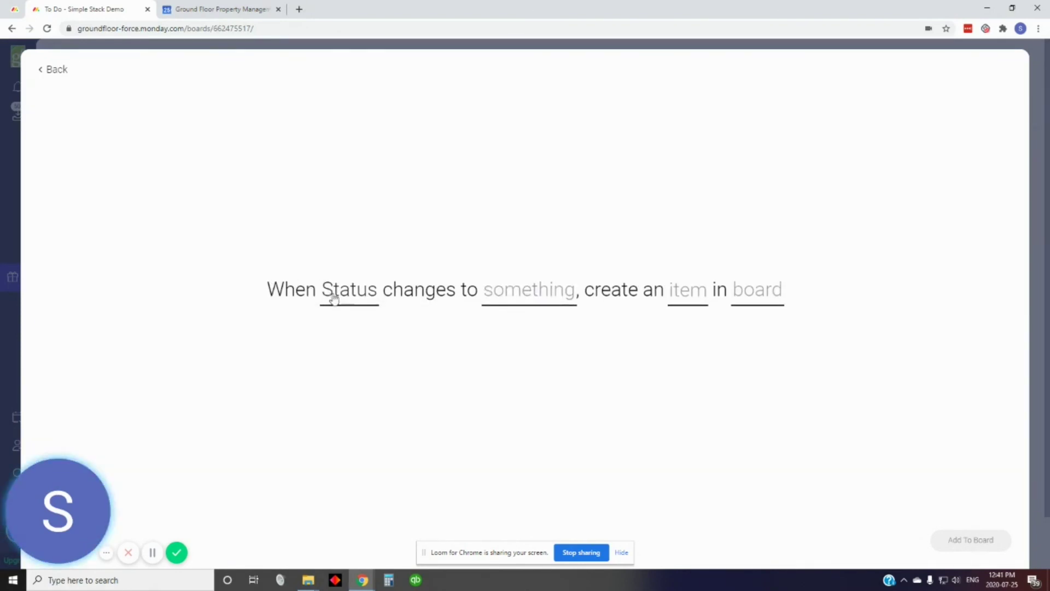
{"action": "left_click", "coordinate": [532, 288]}
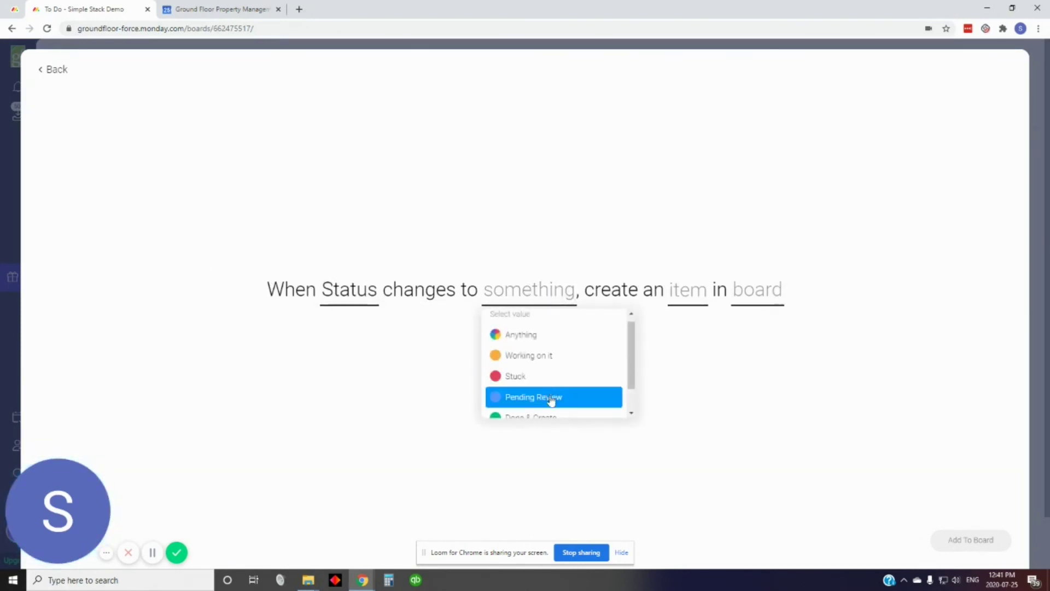
{"action": "left_click", "coordinate": [533, 405]}
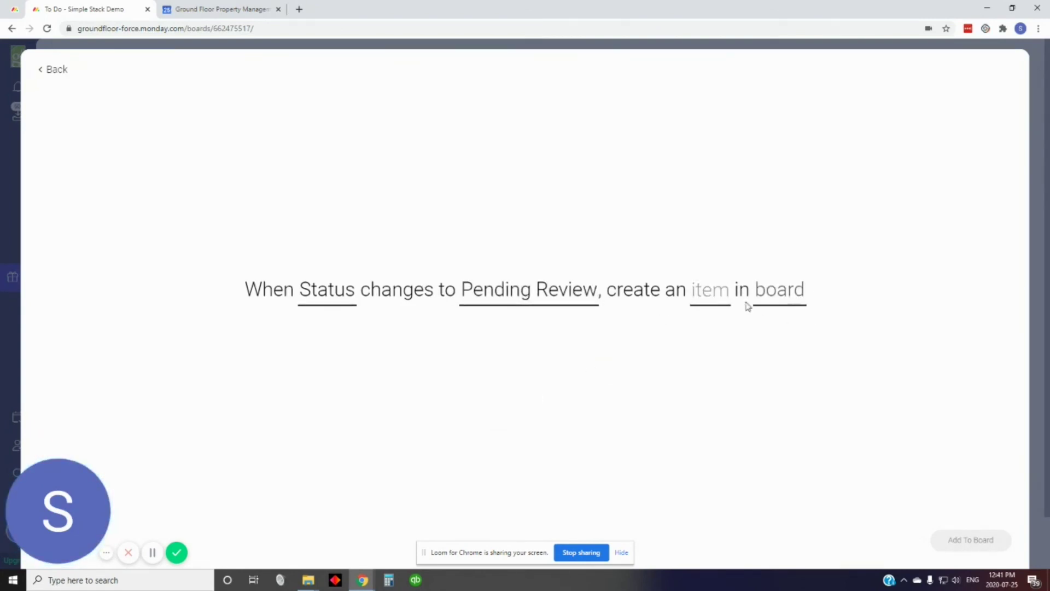
Target the To Do - June 2020 board, accept the suggested column mapping for the created item, and add the automation
{"action": "left_click", "coordinate": [782, 295]}
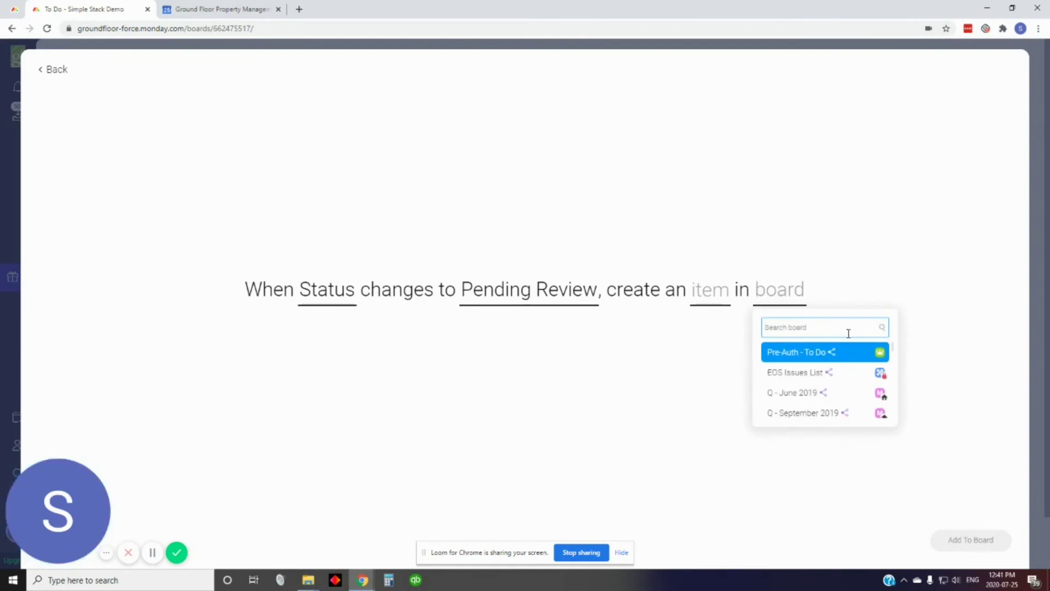
{"action": "type", "text": "to do"}
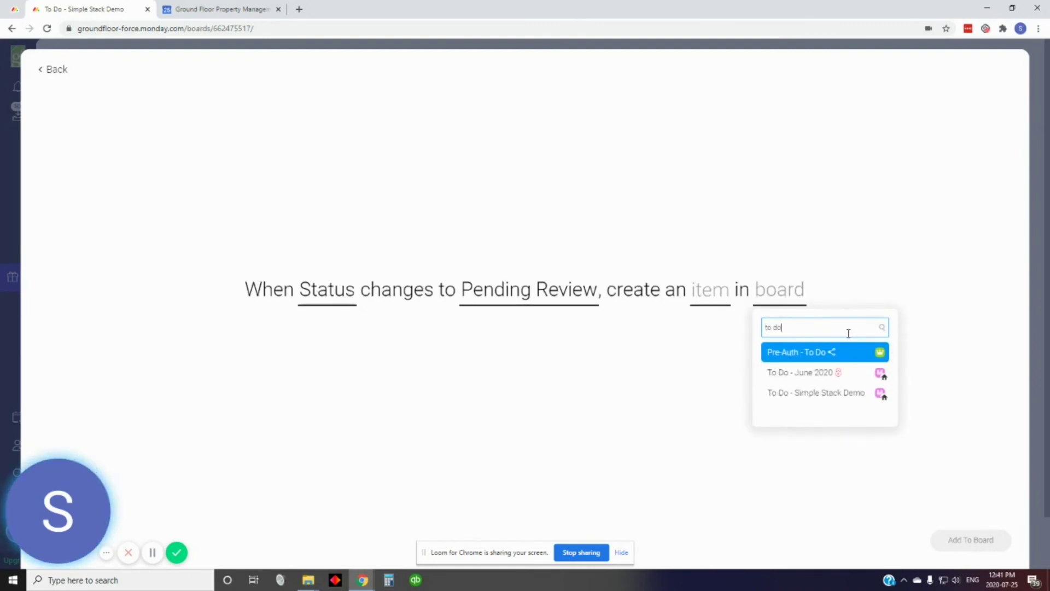
{"action": "left_click", "coordinate": [819, 377]}
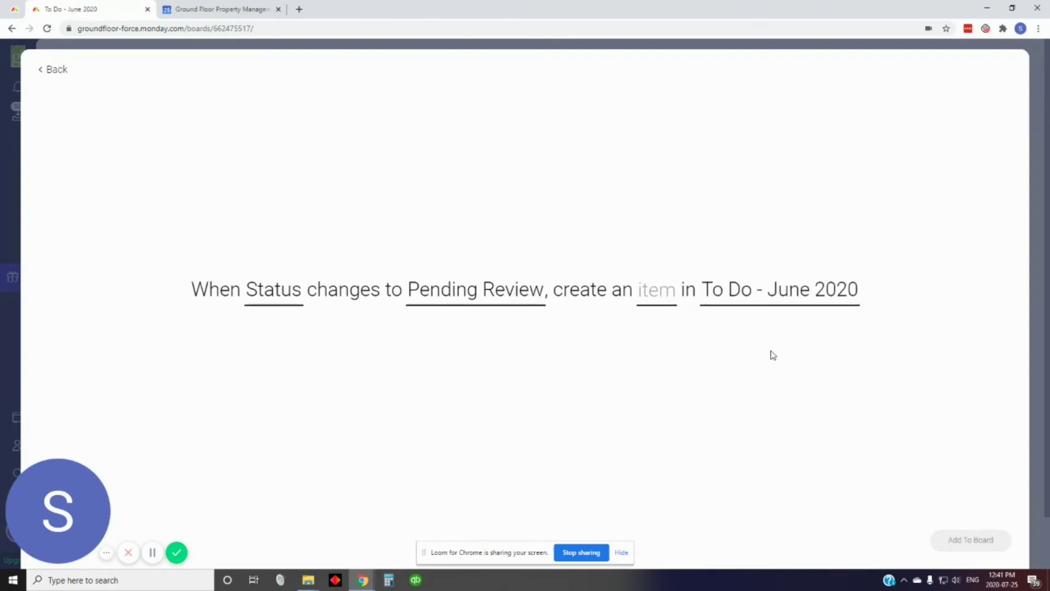
{"action": "left_click", "coordinate": [663, 295]}
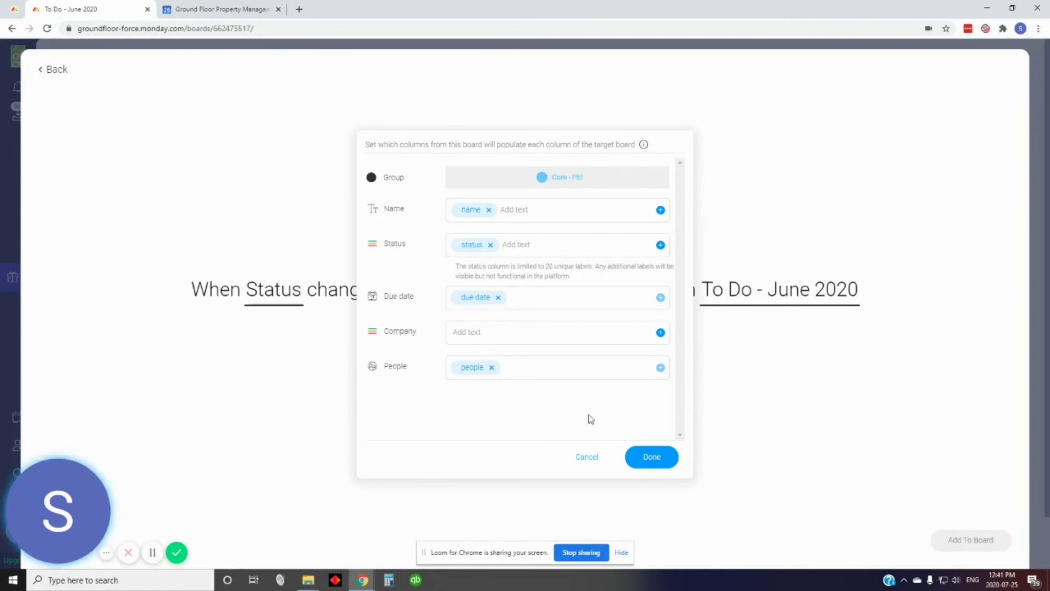
{"action": "left_click", "coordinate": [652, 463]}
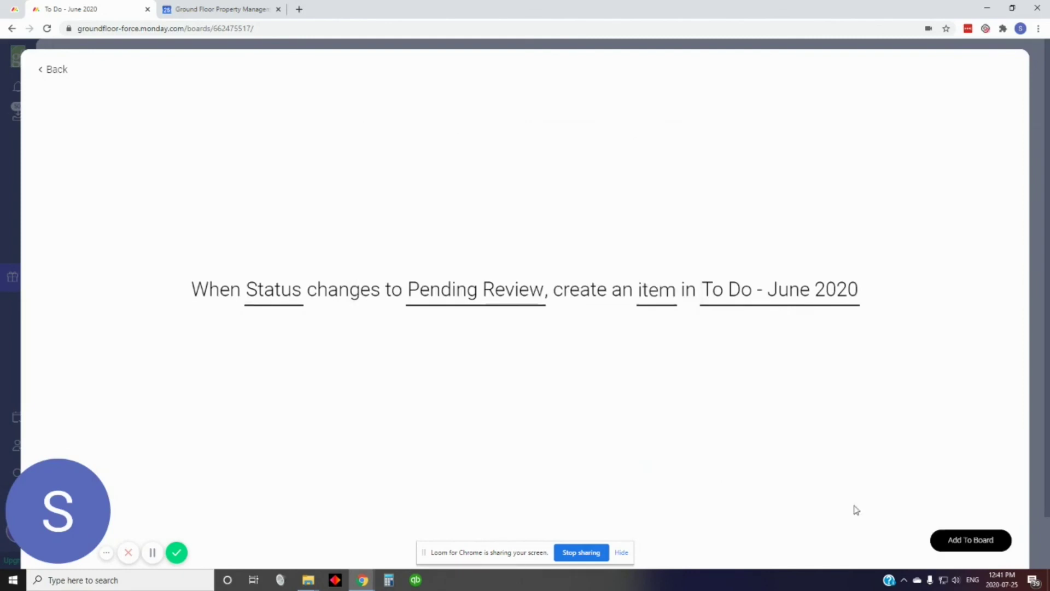
{"action": "left_click", "coordinate": [956, 547]}
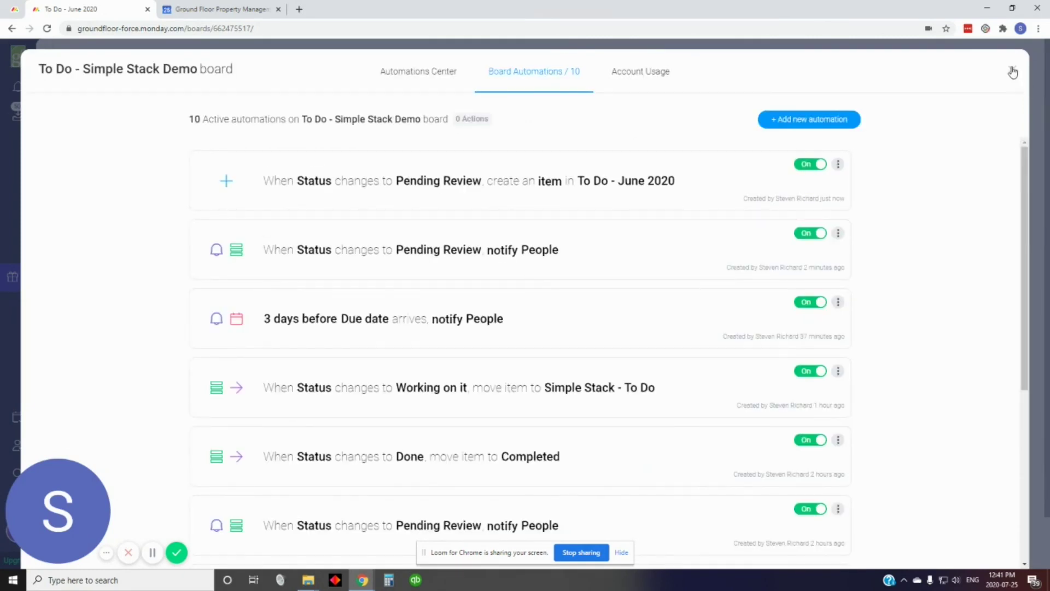
Close the automations list, then clear the Review Tenant Application item's status in Simple Stack - To Do and set it again to Pending Review
{"action": "left_click", "coordinate": [1013, 72]}
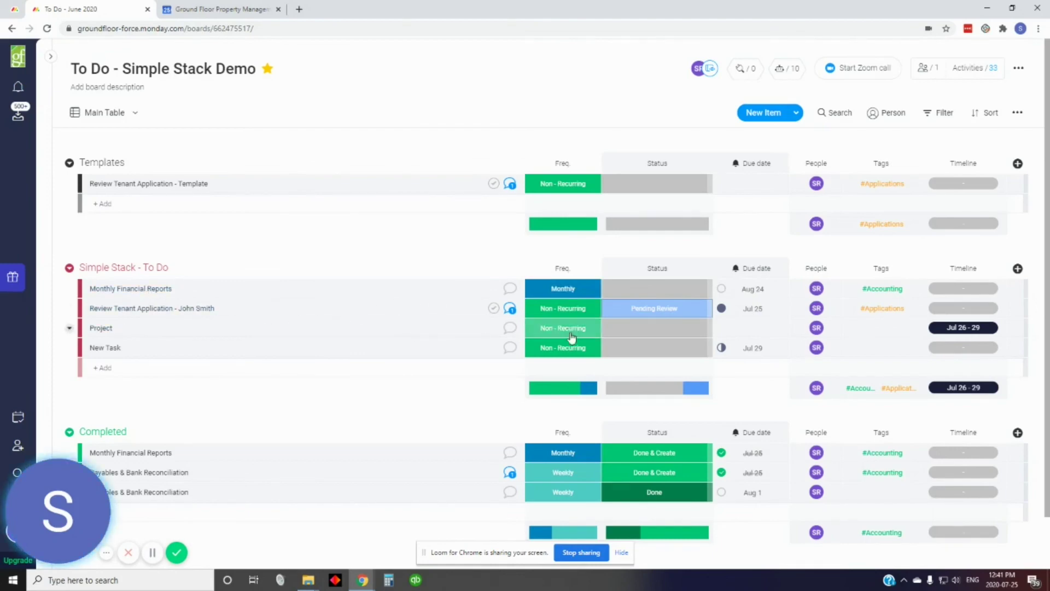
{"action": "left_click", "coordinate": [652, 310]}
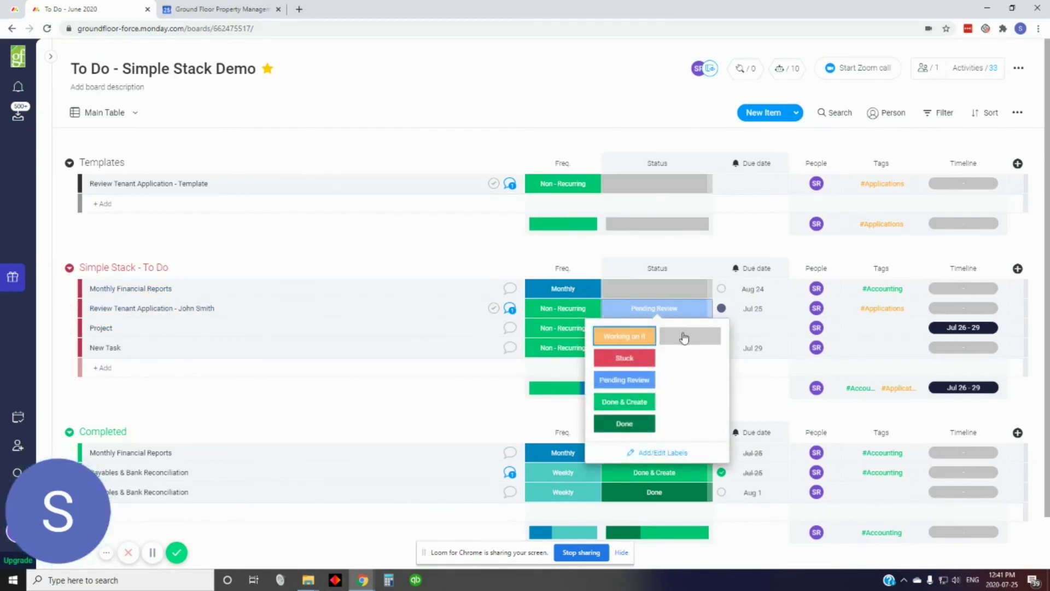
{"action": "left_click", "coordinate": [684, 336]}
{"action": "left_click", "coordinate": [651, 312]}
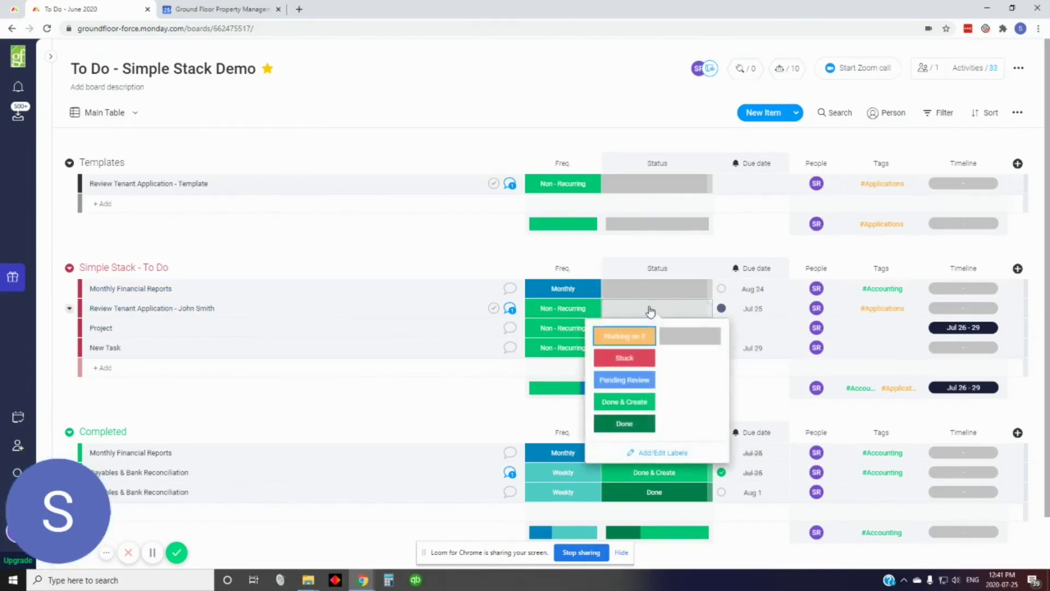
{"action": "left_click", "coordinate": [623, 380]}
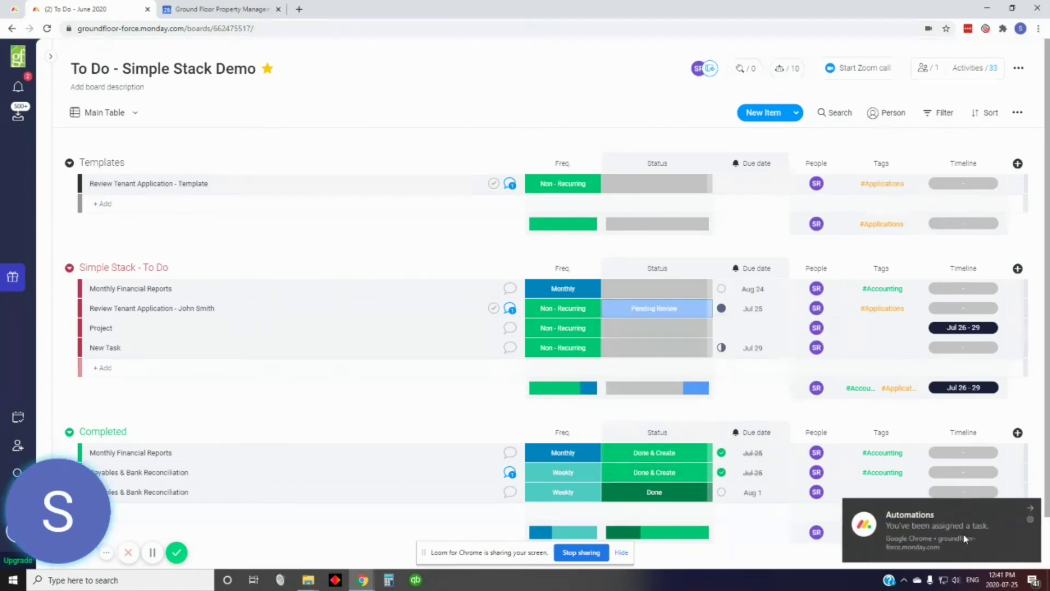
Check the To Do - June 2020 board for the automatically created Review Tenant Application item, and return to the Simple Stack Demo board
{"action": "left_click", "coordinate": [21, 13]}
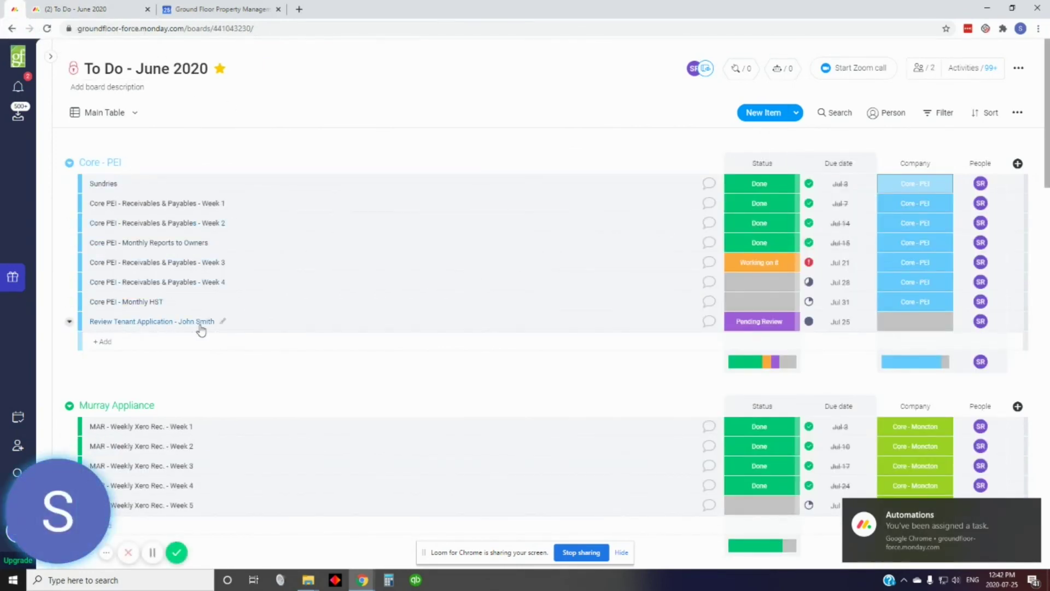
{"action": "left_click", "coordinate": [74, 9]}
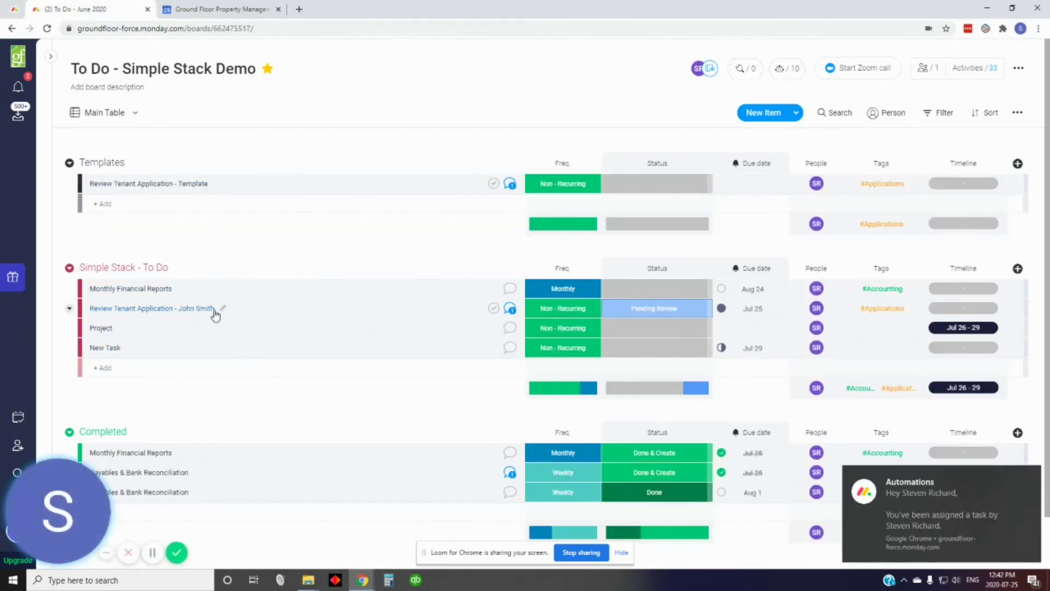